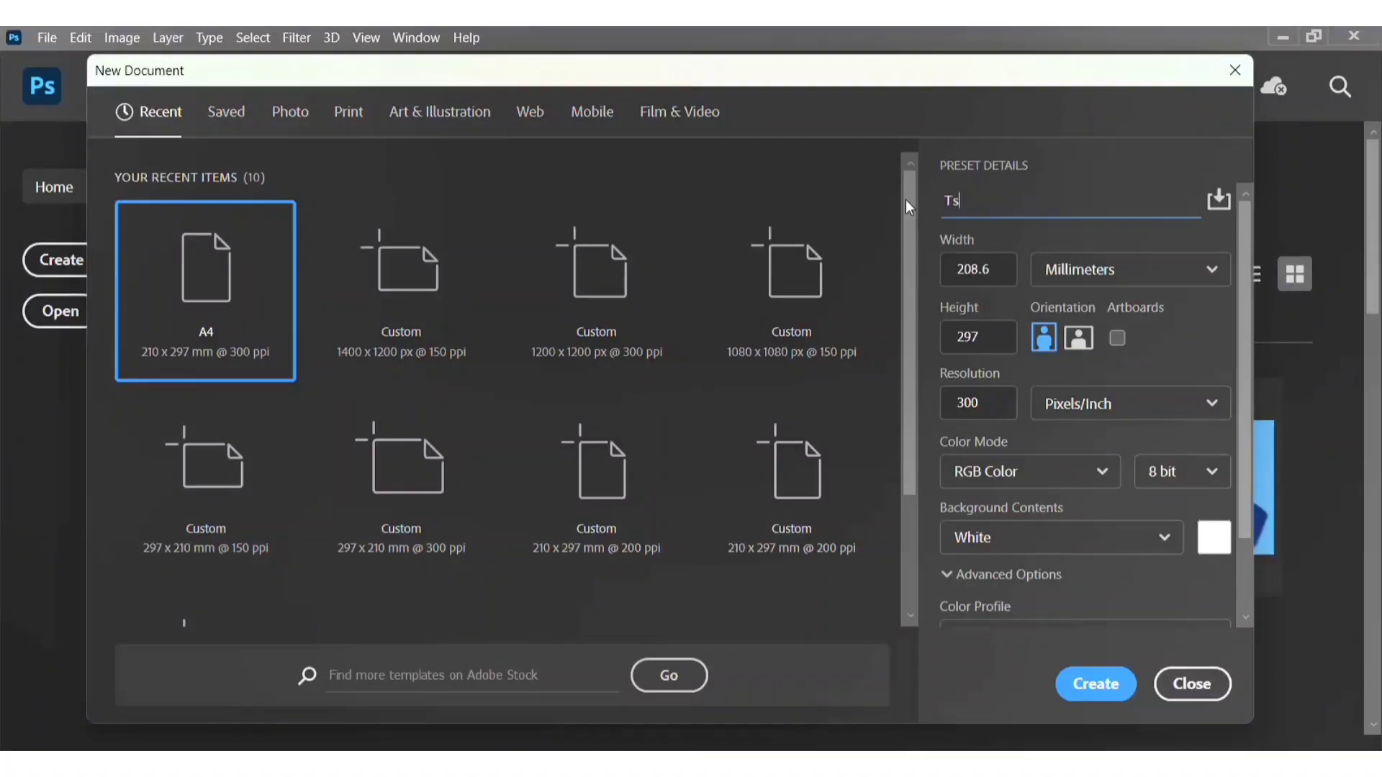
# Step: Name the new document preset Tshirt design and switch its measurement units to Inches
pyautogui.write('design')
pyautogui.click(1087, 271)
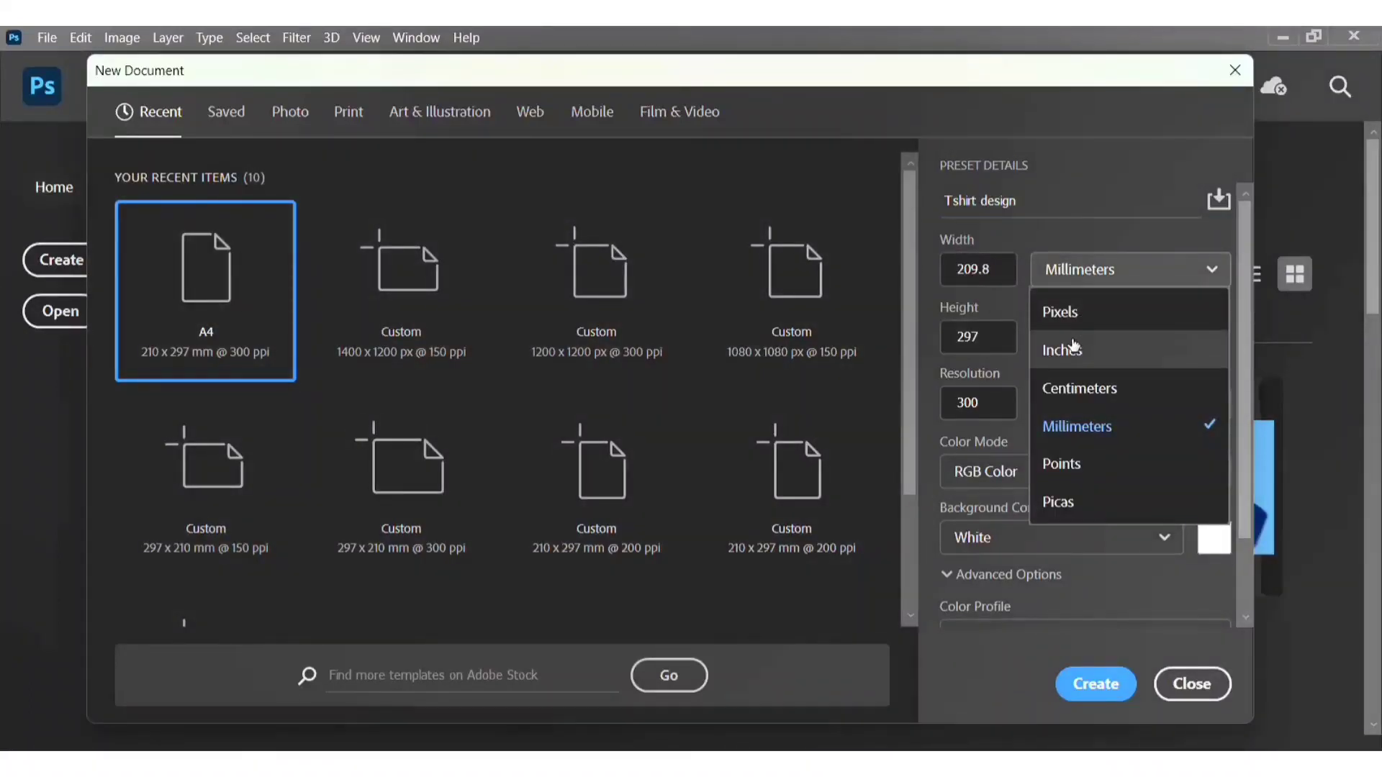
pyautogui.click(1072, 347)
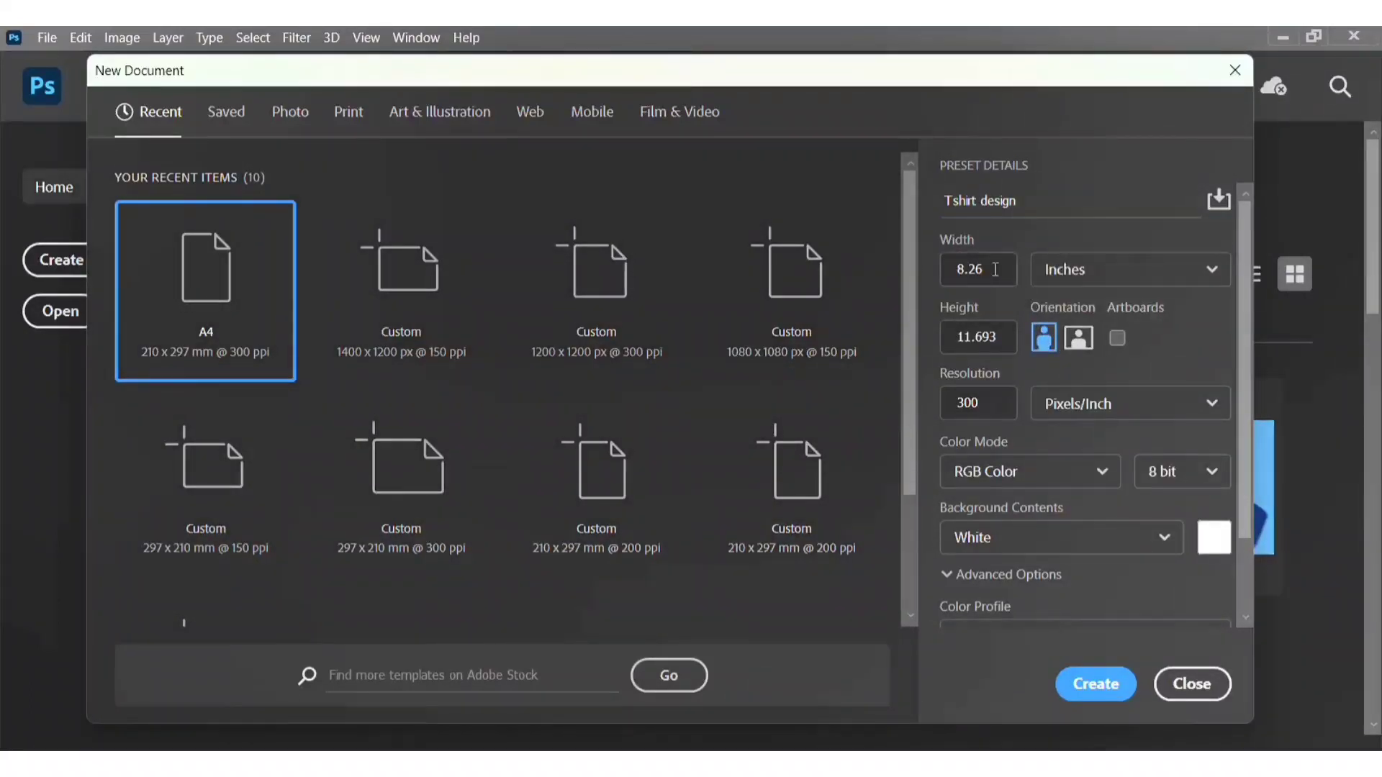
# Step: Set the document width to 14 and height to 16 inches
pyautogui.doubleClick(996, 269)
pyautogui.write('14')
pyautogui.click(934, 353)
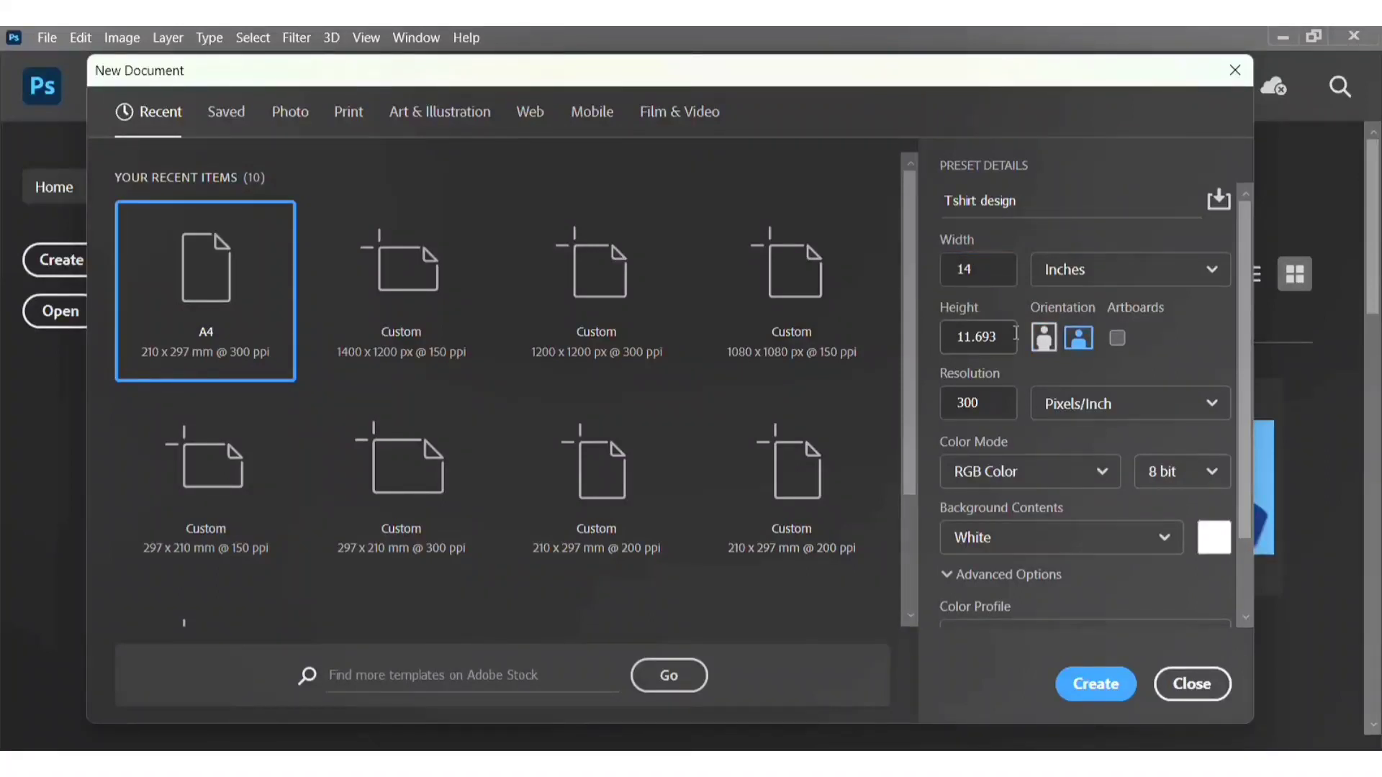
pyautogui.click(993, 337)
pyautogui.moveTo(998, 338); pyautogui.dragTo(887, 348)
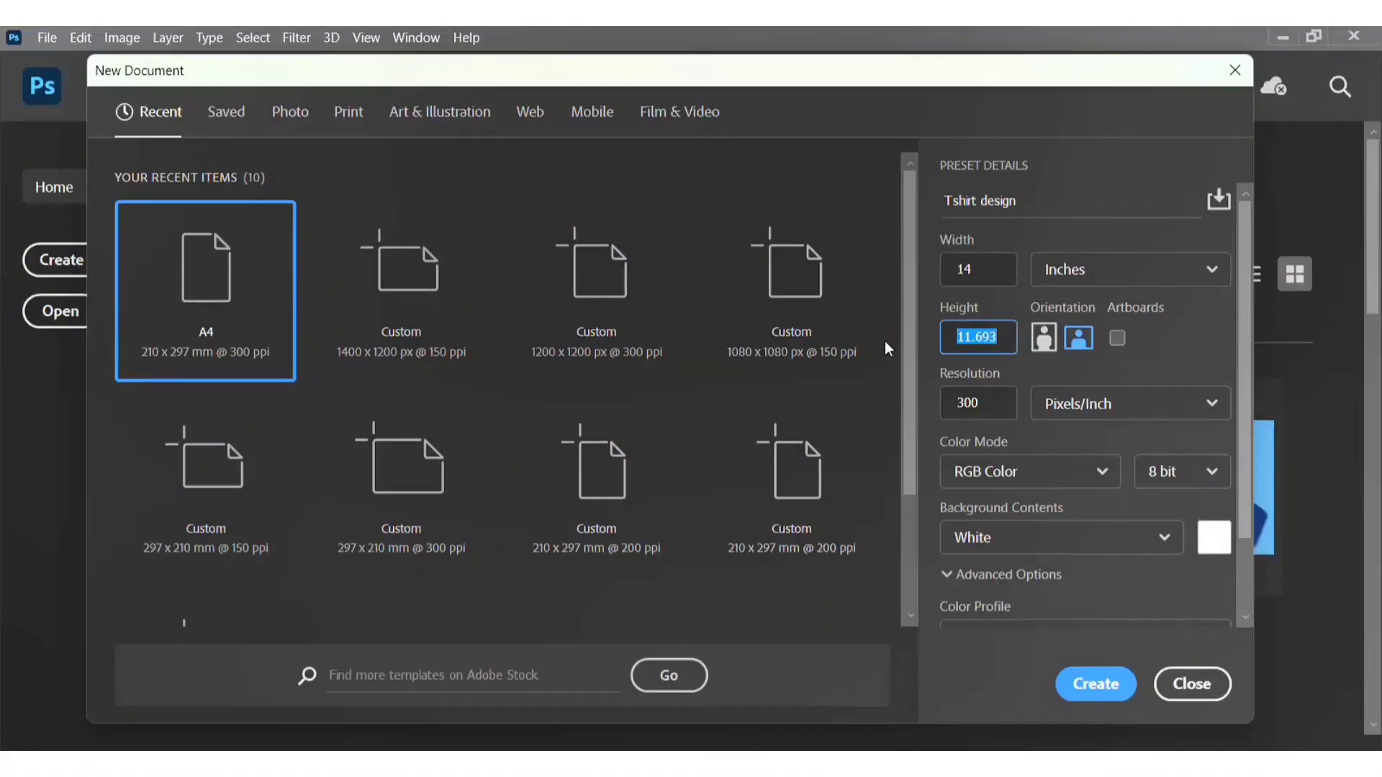
pyautogui.write('16')
# Step: Keep portrait orientation, set the color mode to CMYK Color, and create the document
pyautogui.click(1045, 344)
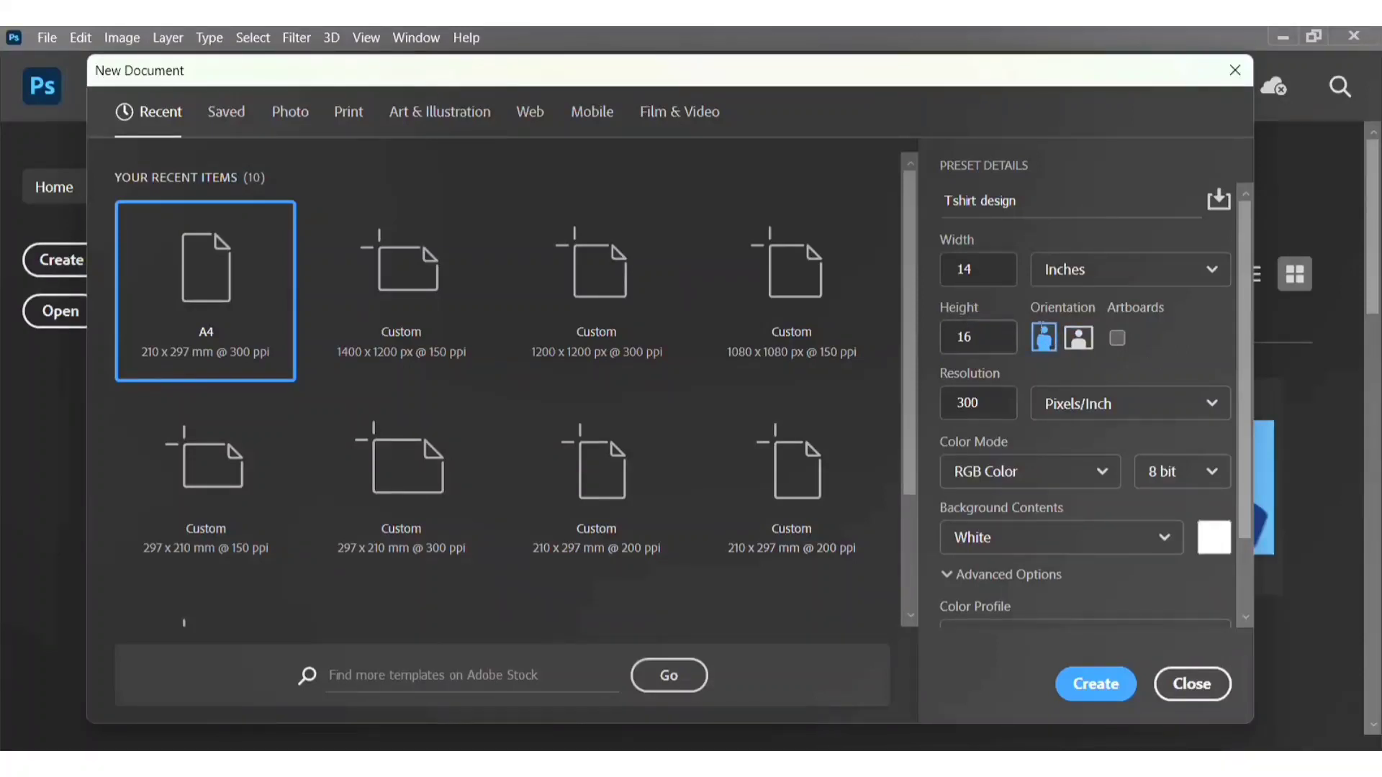
pyautogui.click(1067, 342)
pyautogui.click(1044, 340)
pyautogui.click(1047, 481)
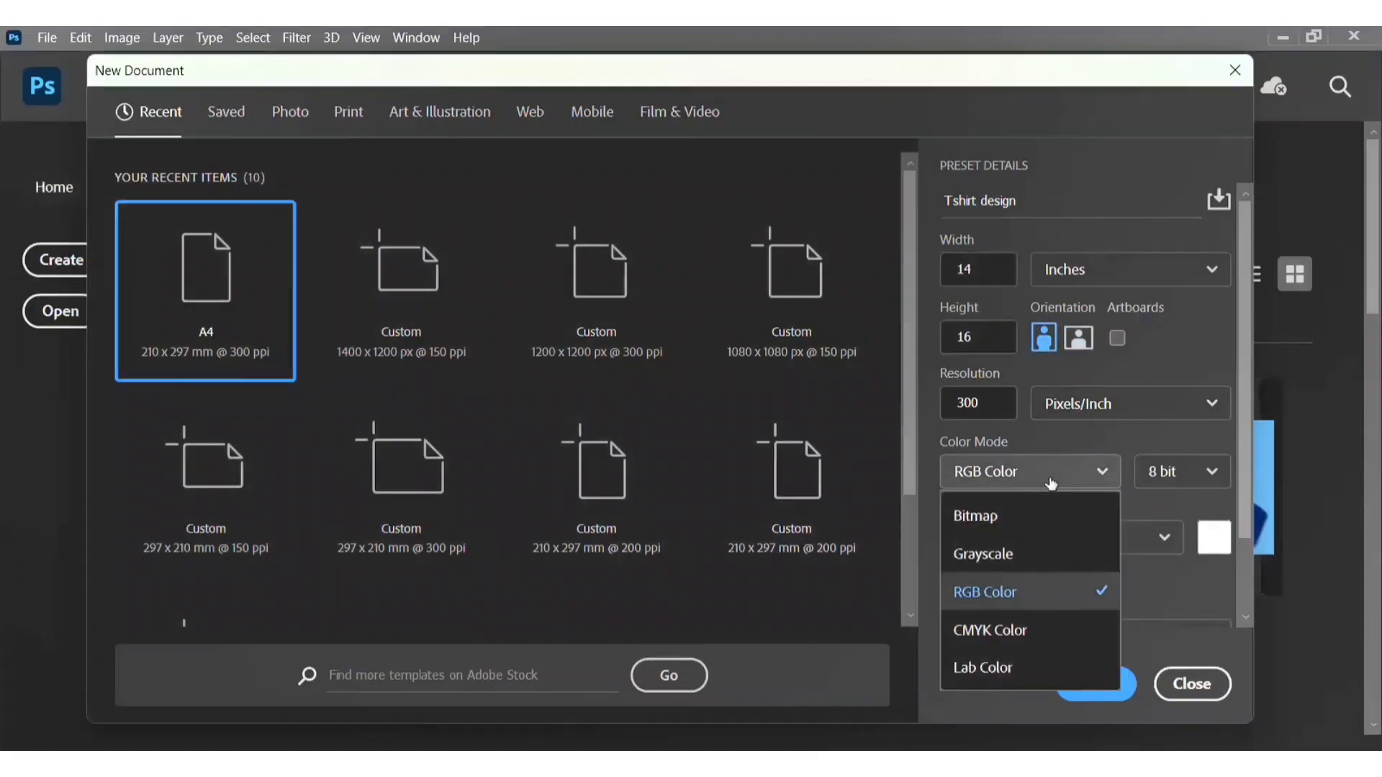
pyautogui.click(1017, 632)
pyautogui.scroll(-2, 1130, 532)
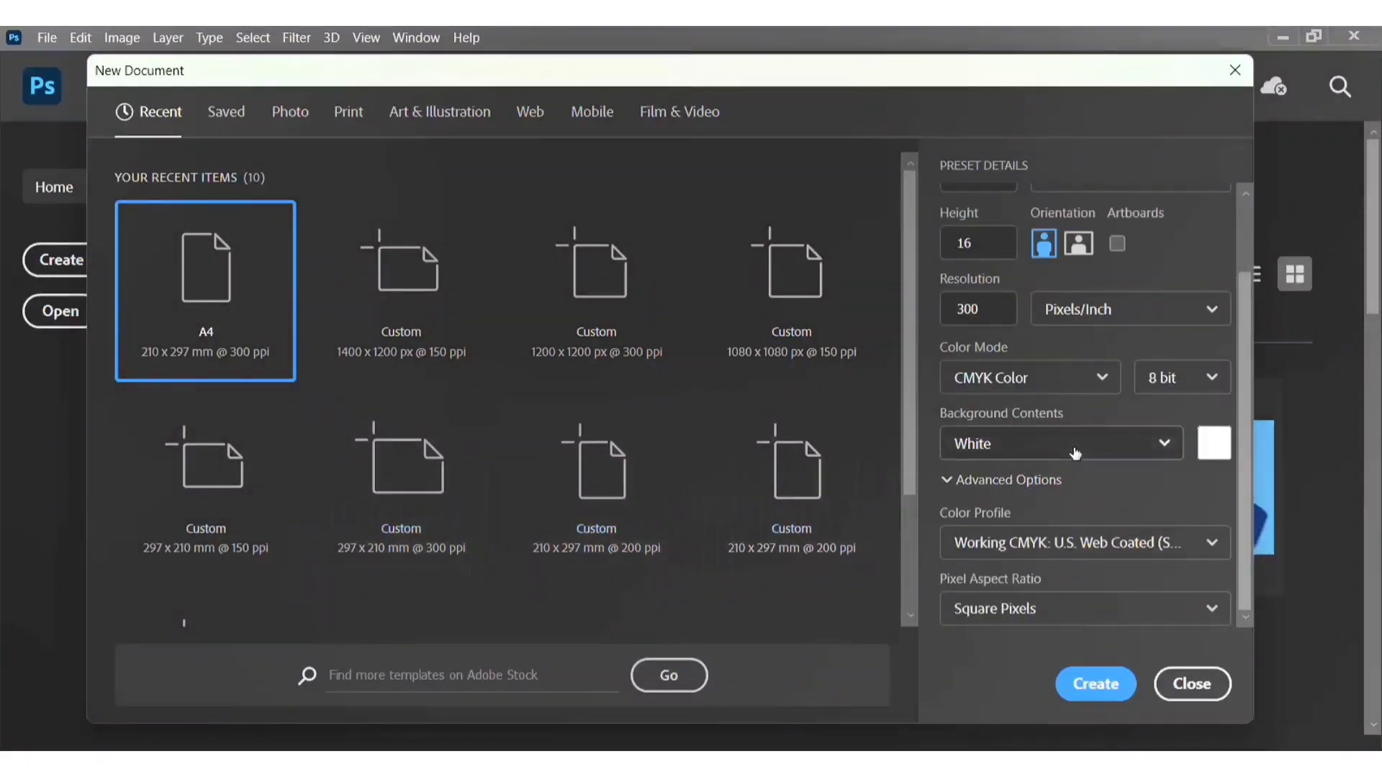
pyautogui.scroll(2, 1104, 420)
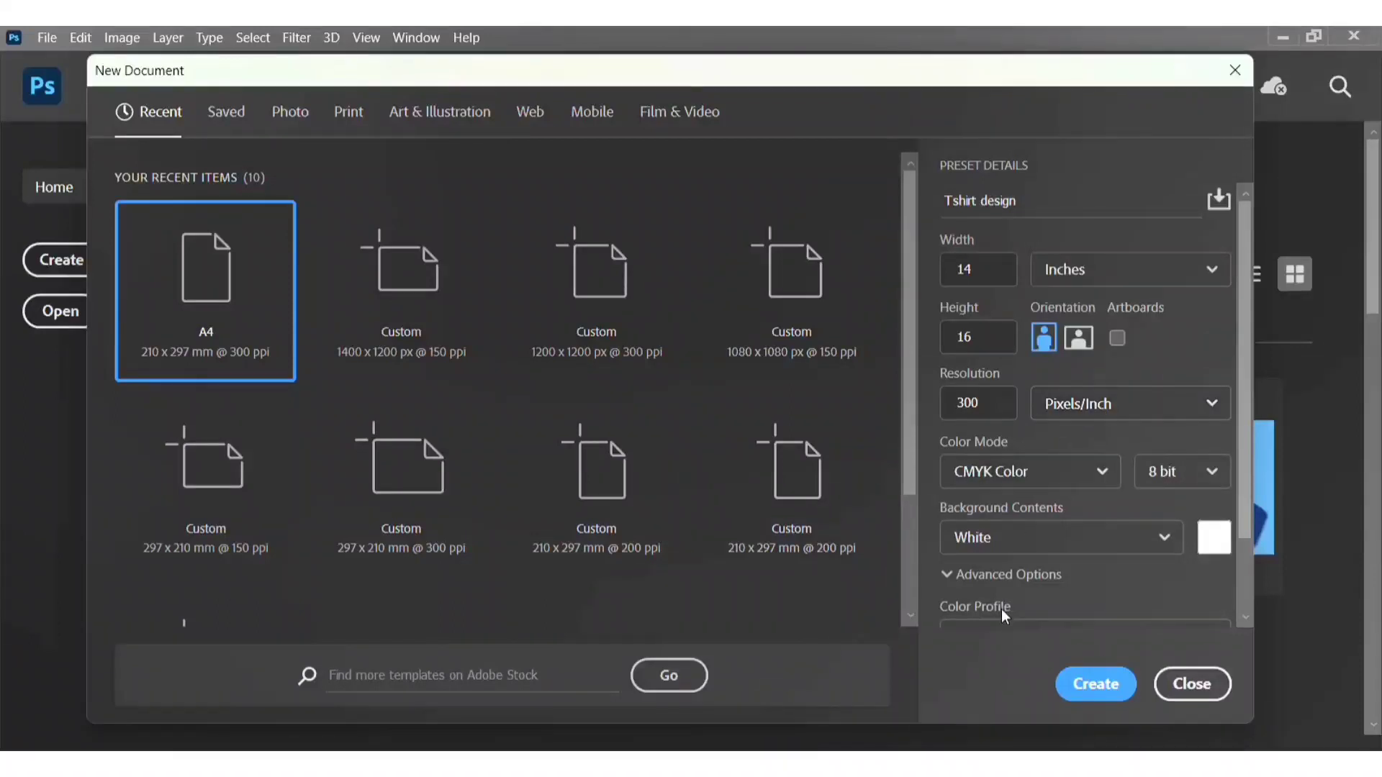
pyautogui.click(1096, 684)
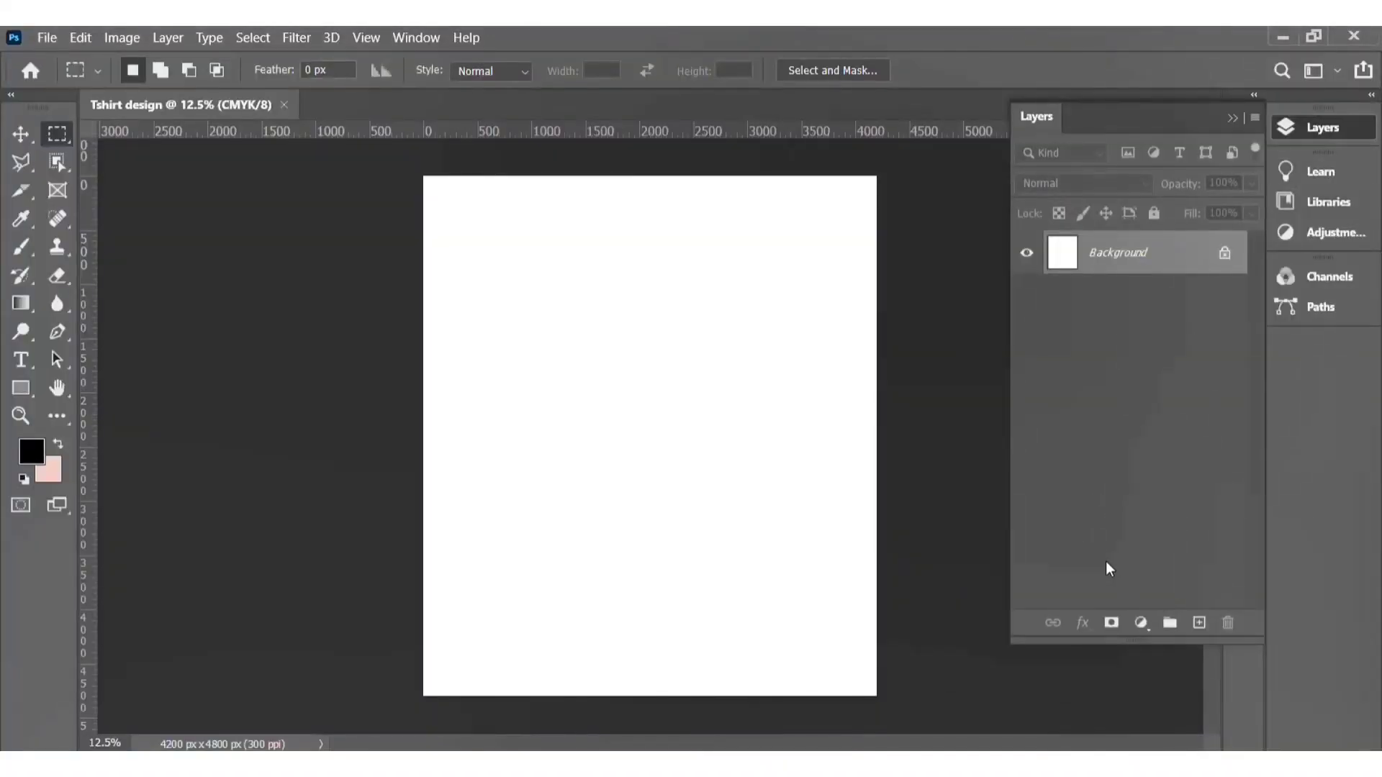
# Step: Add a Solid Color fill layer in a pale mint green
pyautogui.click(1143, 623)
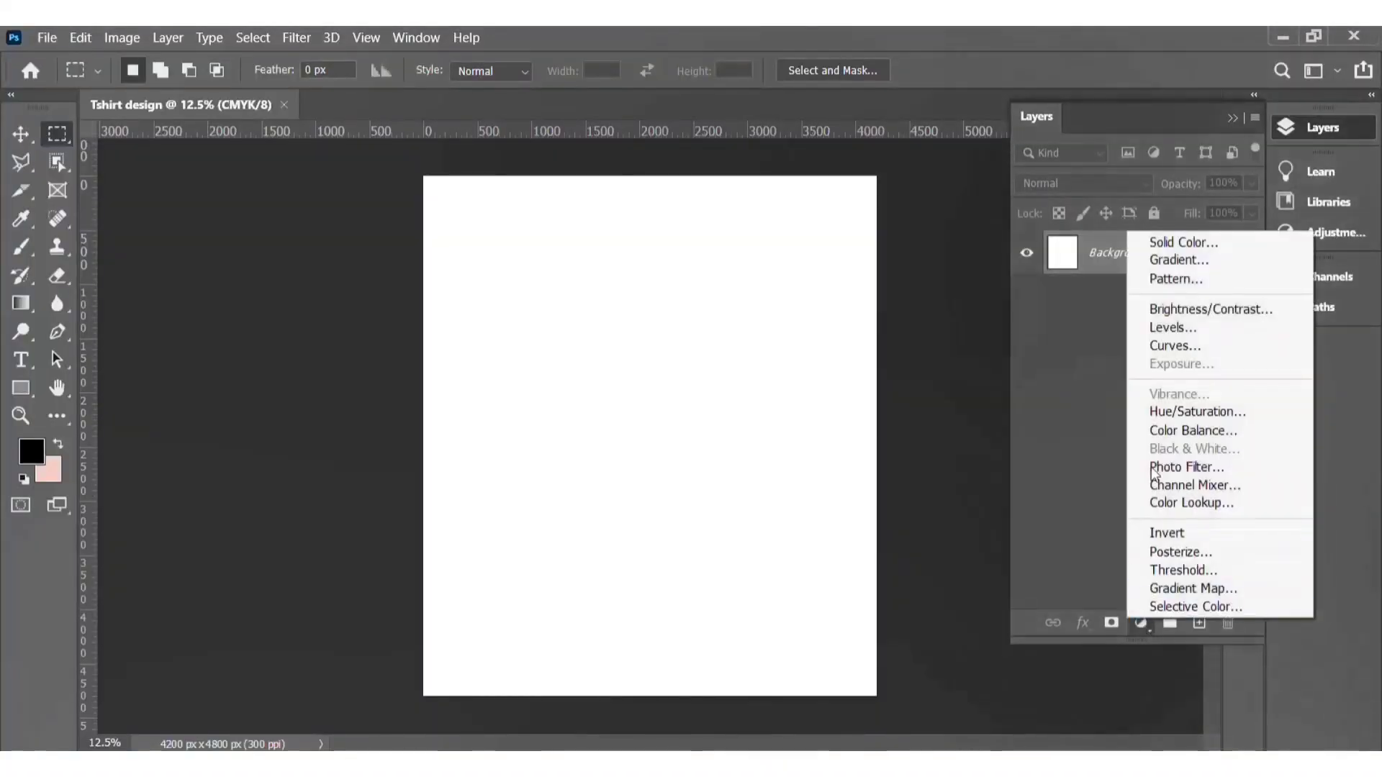
pyautogui.click(1175, 240)
pyautogui.moveTo(992, 277)
pyautogui.mouseDown()
pyautogui.moveTo(821, 222)
pyautogui.moveTo(1036, 222)
pyautogui.moveTo(969, 228)
pyautogui.mouseUp()
pyautogui.press('Return')
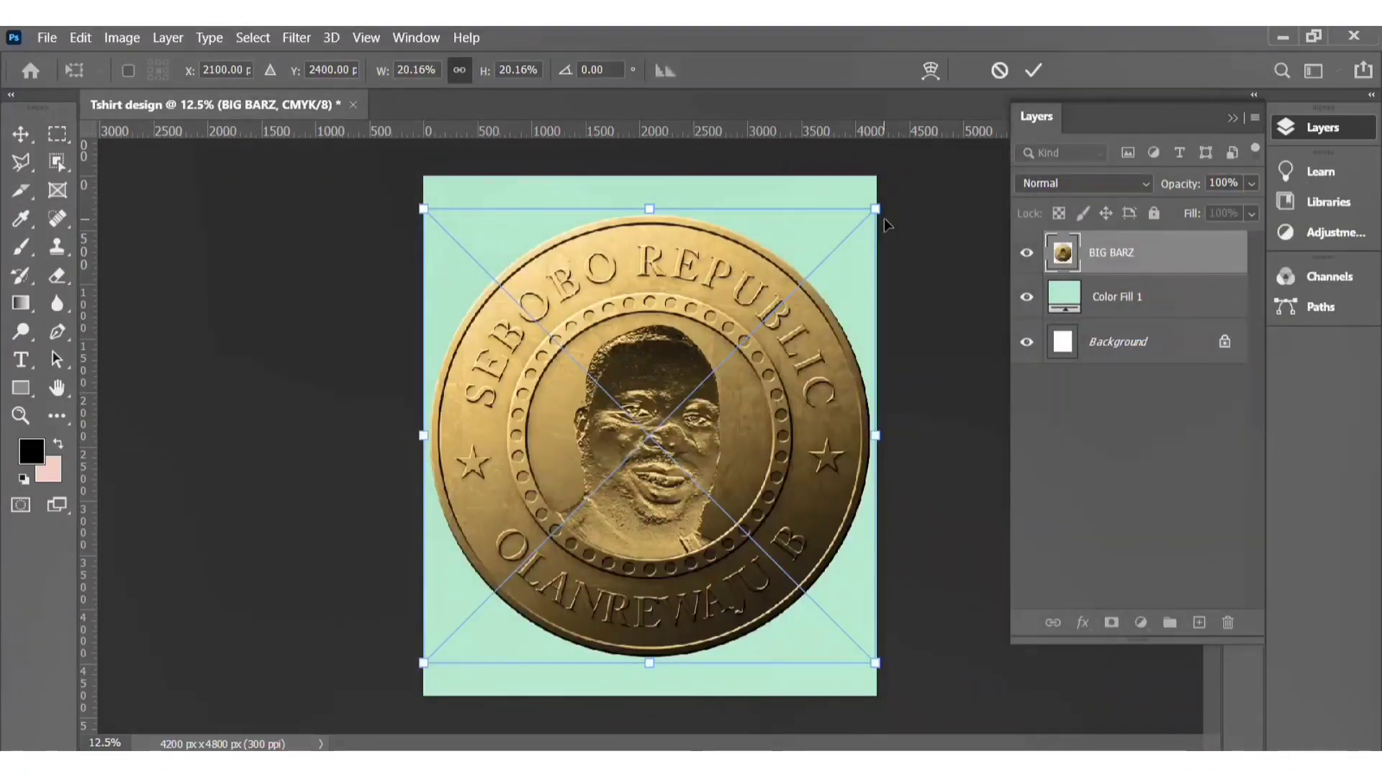
# Step: Scale the placed coin image down to about 11.6% and center it in the upper part of the canvas
pyautogui.moveTo(876, 210); pyautogui.dragTo(630, 425)
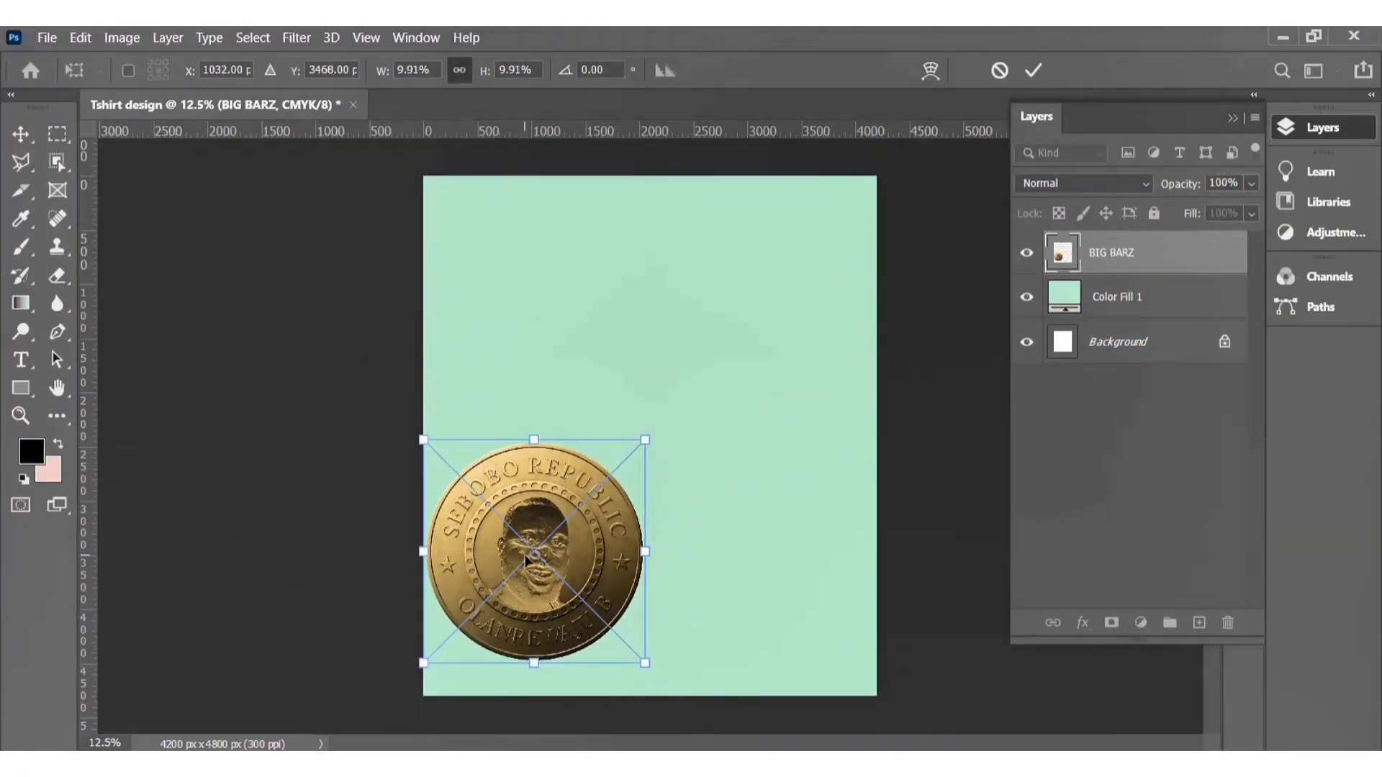
pyautogui.moveTo(529, 562); pyautogui.dragTo(644, 360)
pyautogui.moveTo(760, 461); pyautogui.dragTo(779, 482)
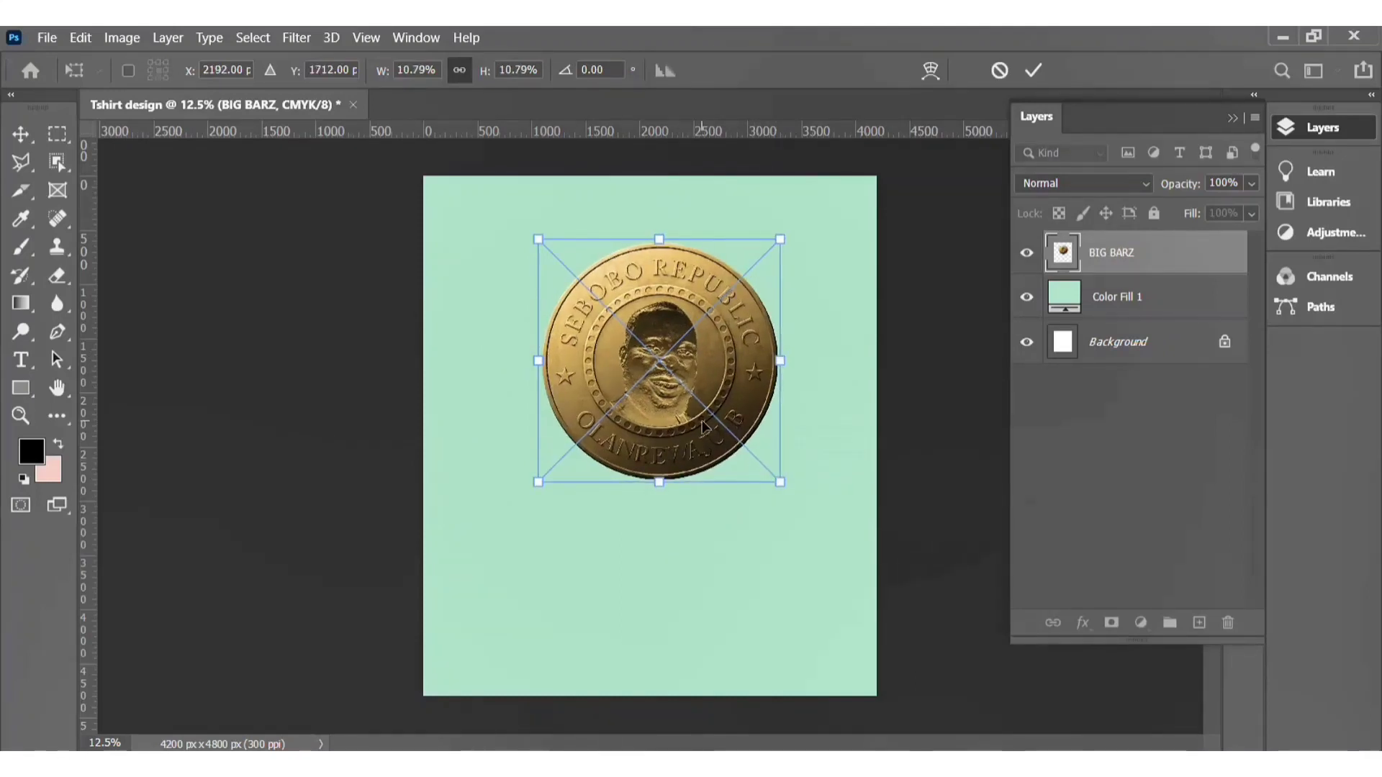
pyautogui.moveTo(706, 421); pyautogui.dragTo(696, 426)
pyautogui.moveTo(773, 484); pyautogui.dragTo(784, 514)
pyautogui.moveTo(732, 473); pyautogui.dragTo(721, 458)
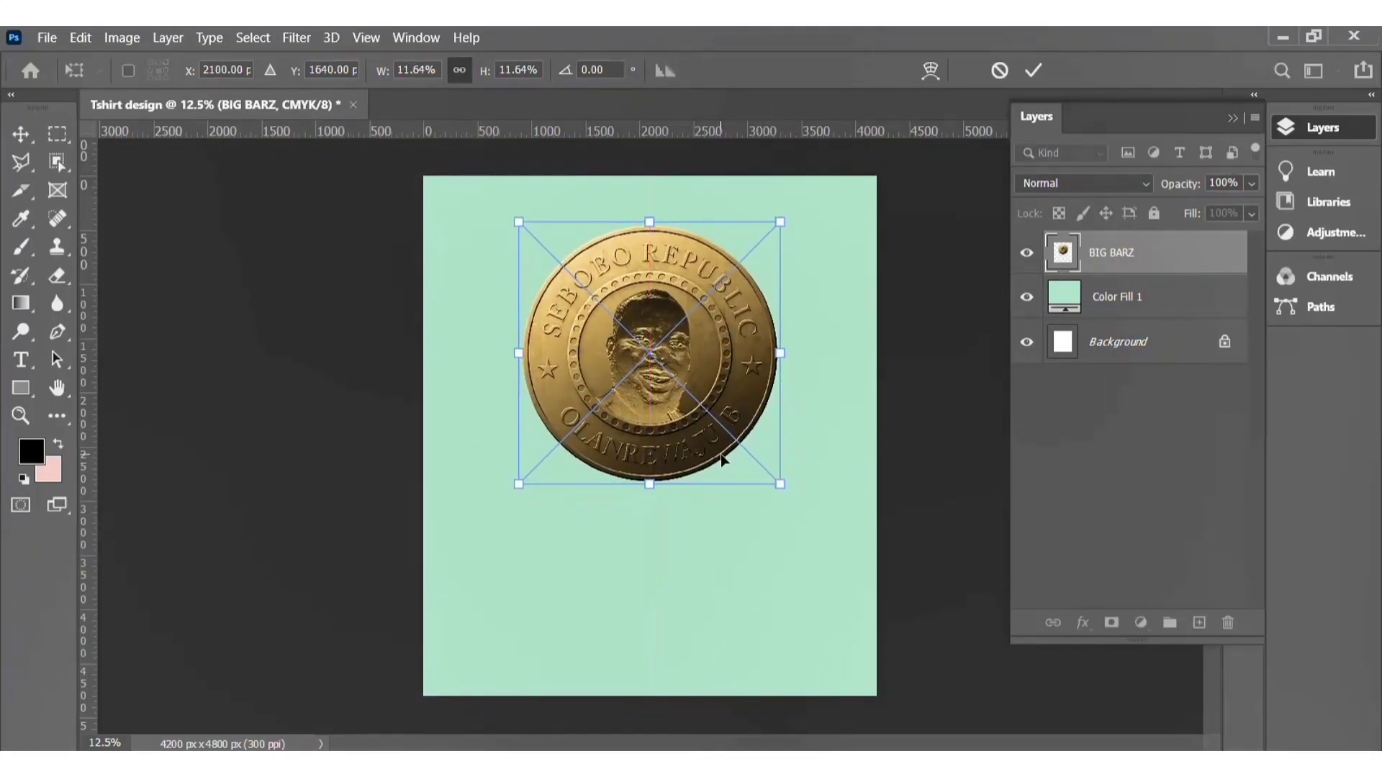
pyautogui.click(1032, 70)
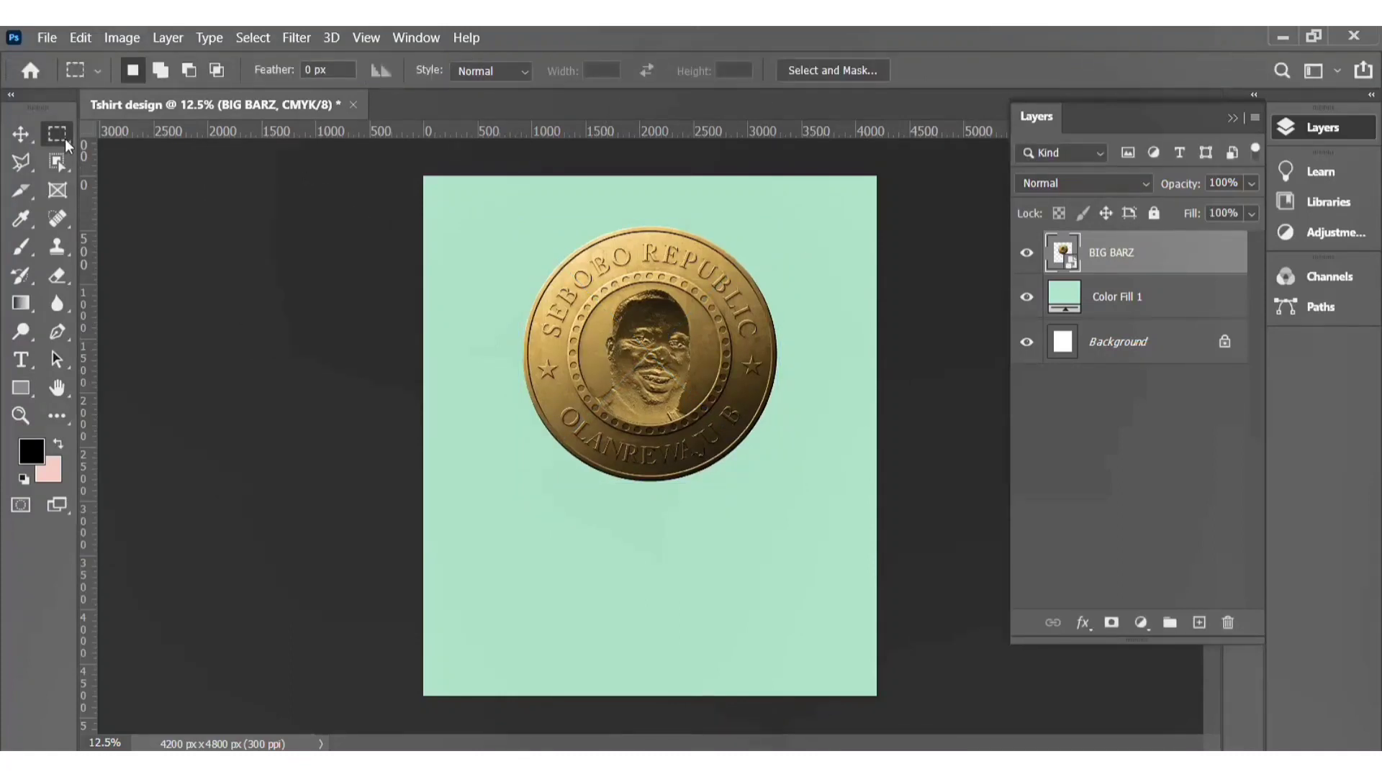
# Step: Type BIG below the coin and enlarge it to 235 pt
pyautogui.click(19, 136)
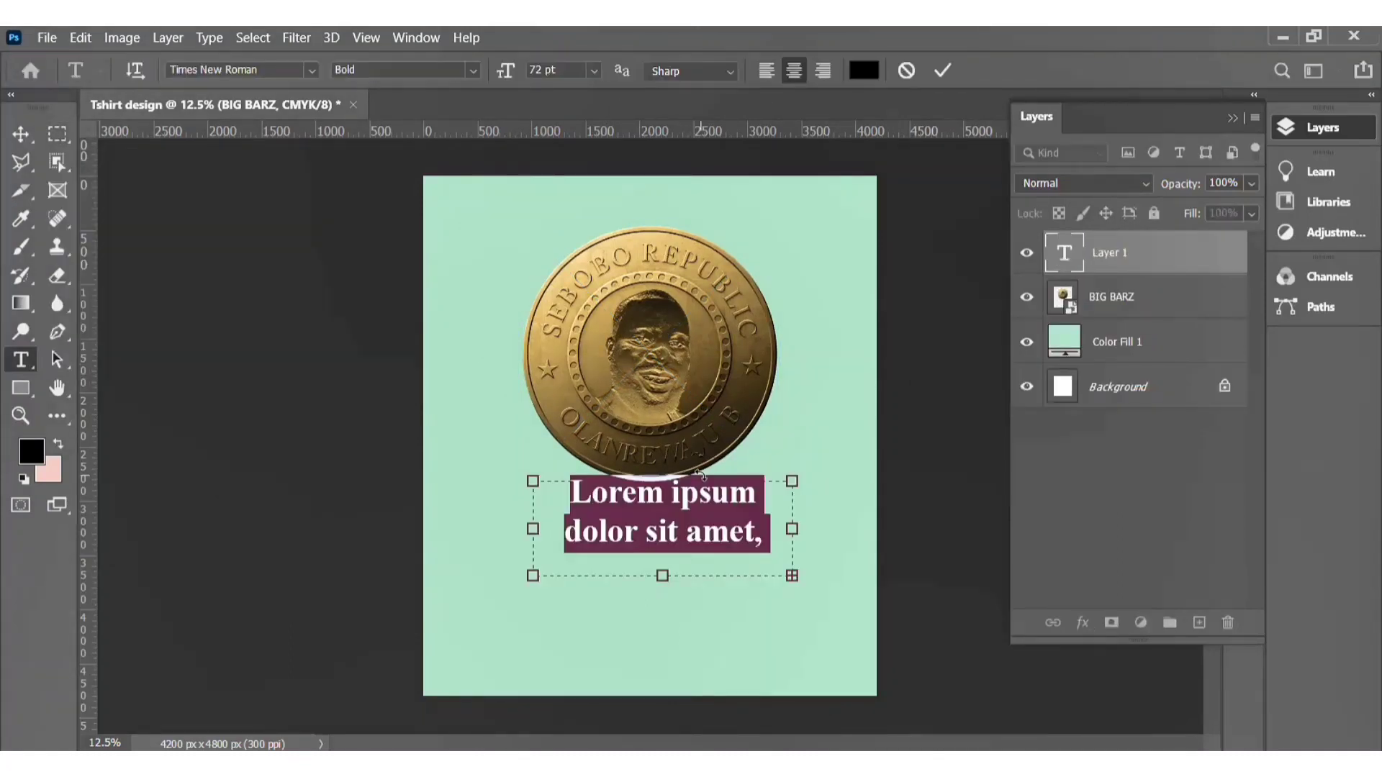
pyautogui.write('B')
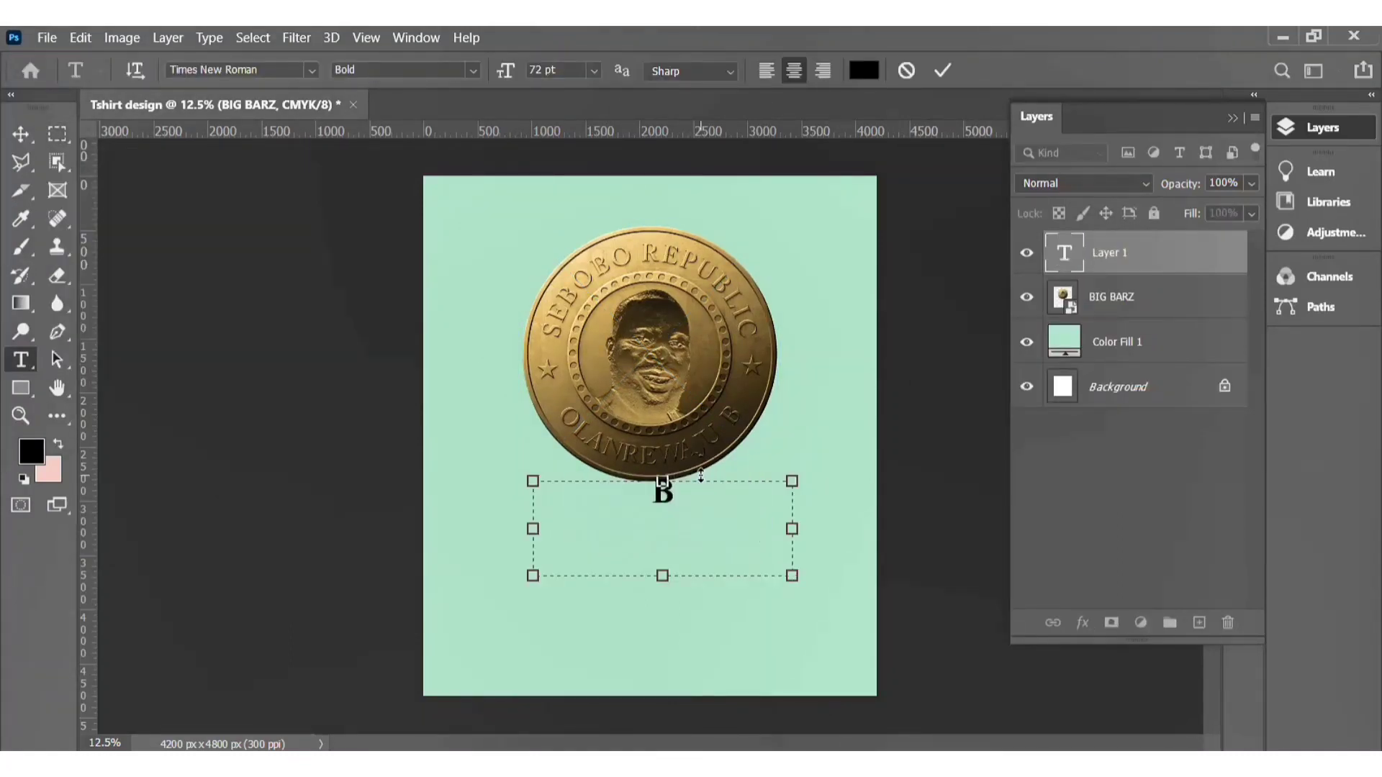
pyautogui.write('IG')
pyautogui.hotkey('ctrl', 'a')
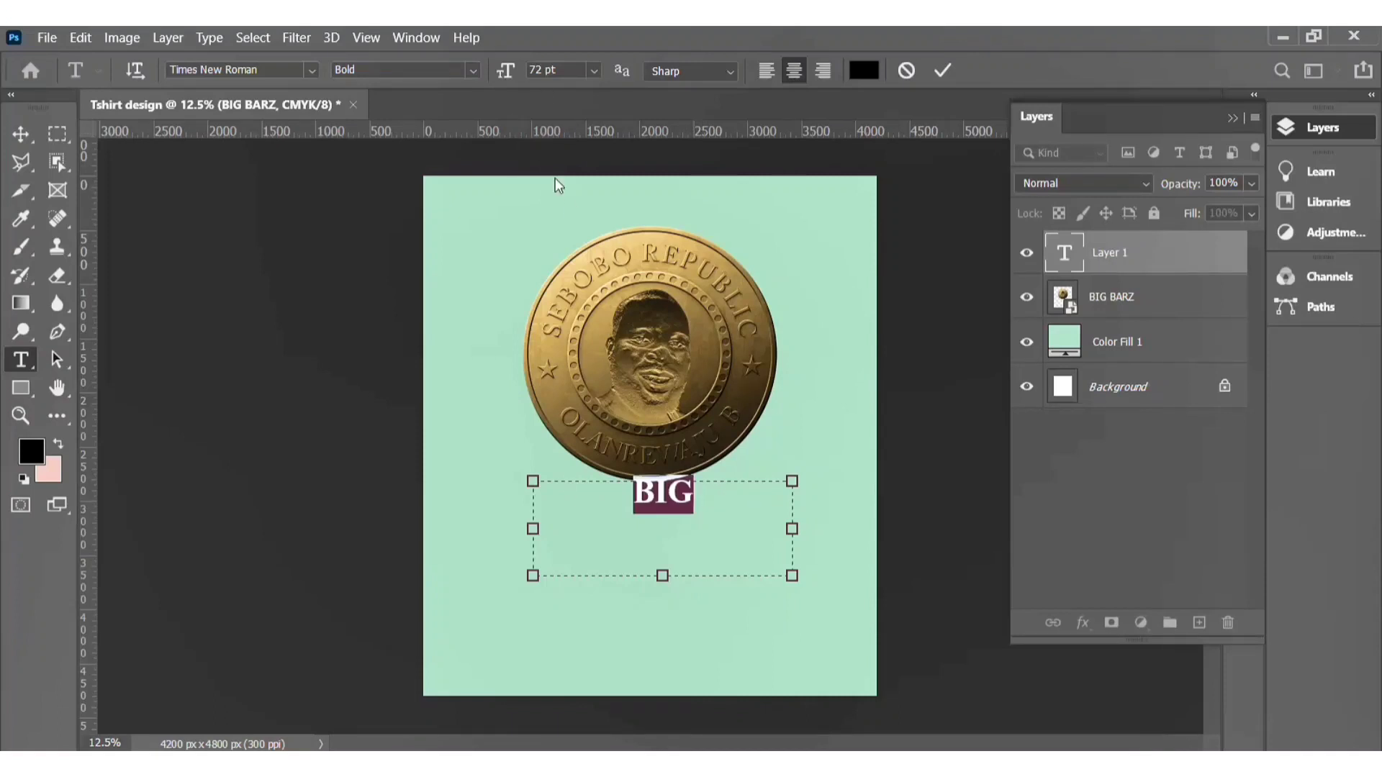
pyautogui.moveTo(502, 73); pyautogui.dragTo(658, 101)
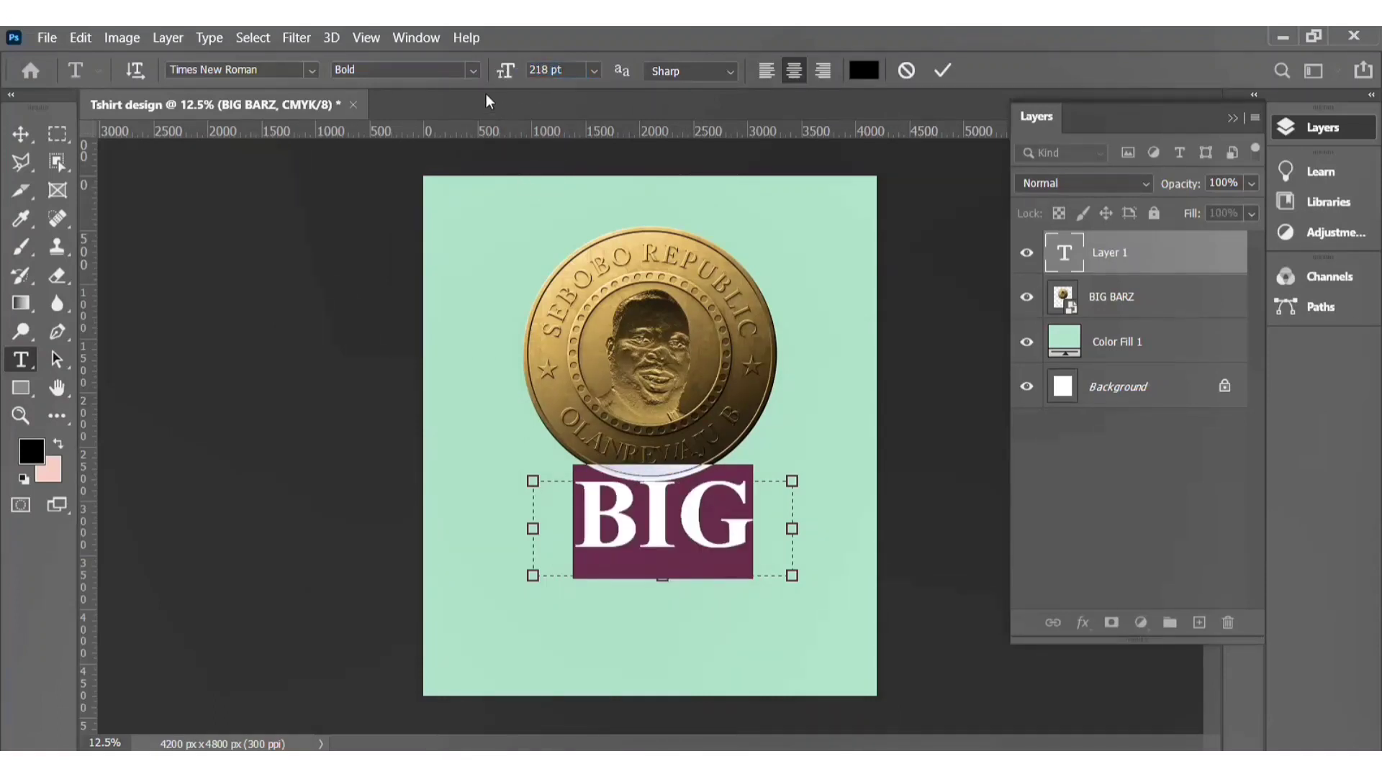
pyautogui.moveTo(506, 72); pyautogui.dragTo(518, 77)
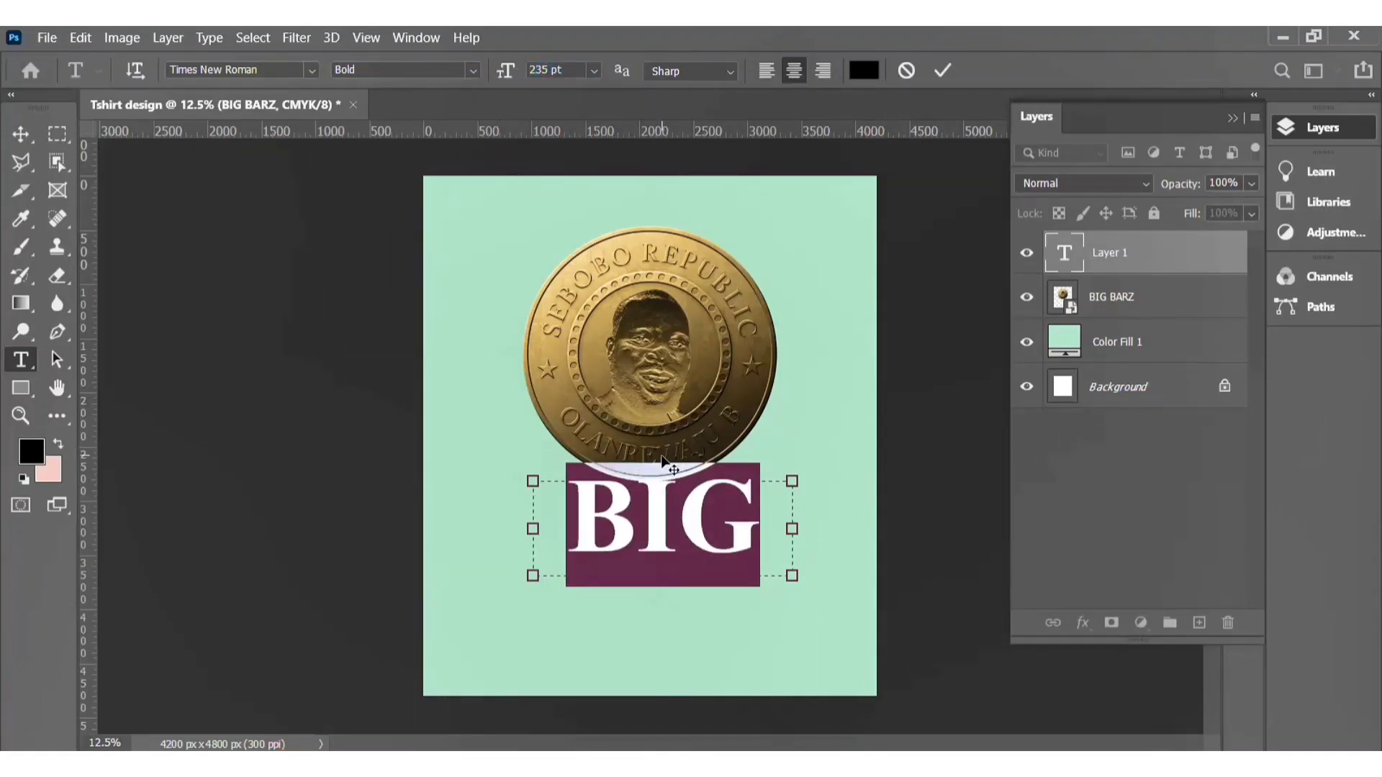
# Step: Change the text to BARZ and set its font to Mullingar
pyautogui.press('BackSpace')
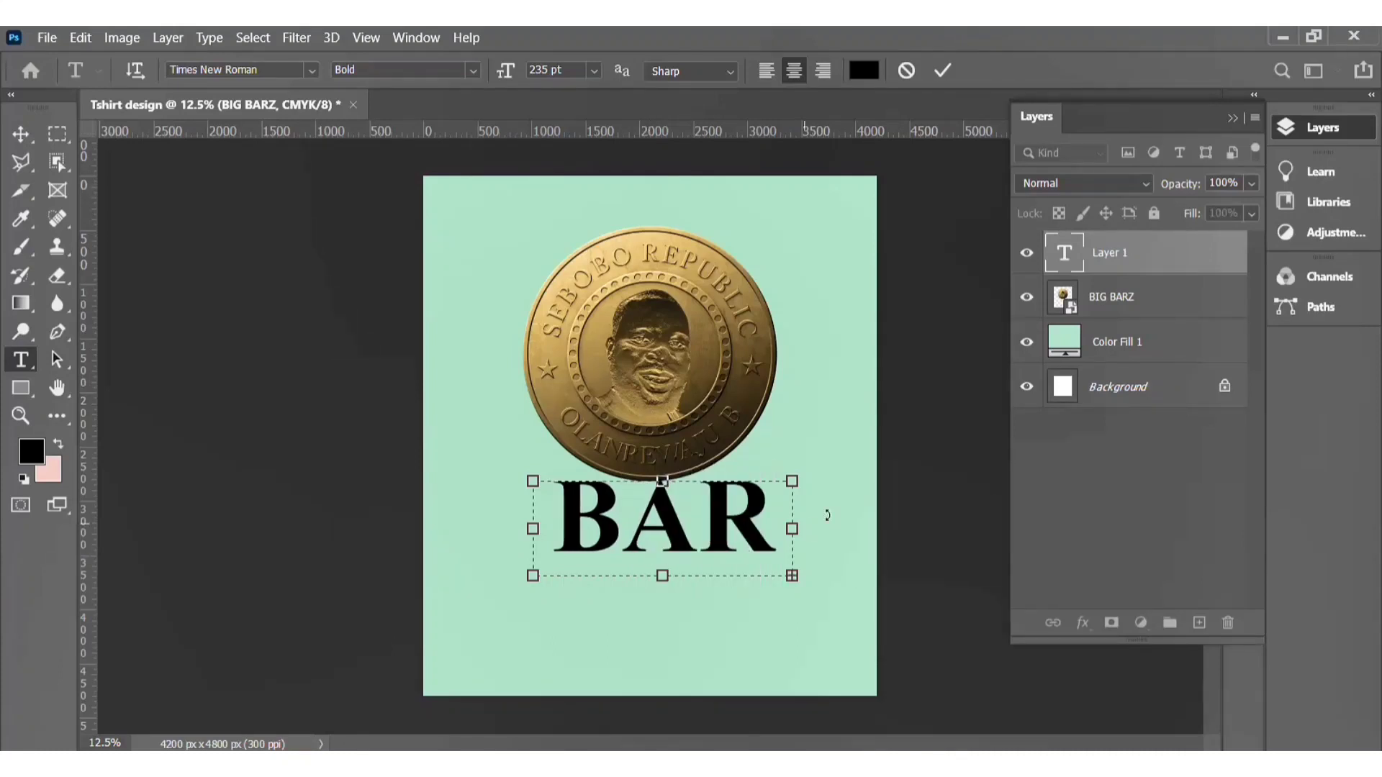
pyautogui.moveTo(792, 529); pyautogui.dragTo(835, 529)
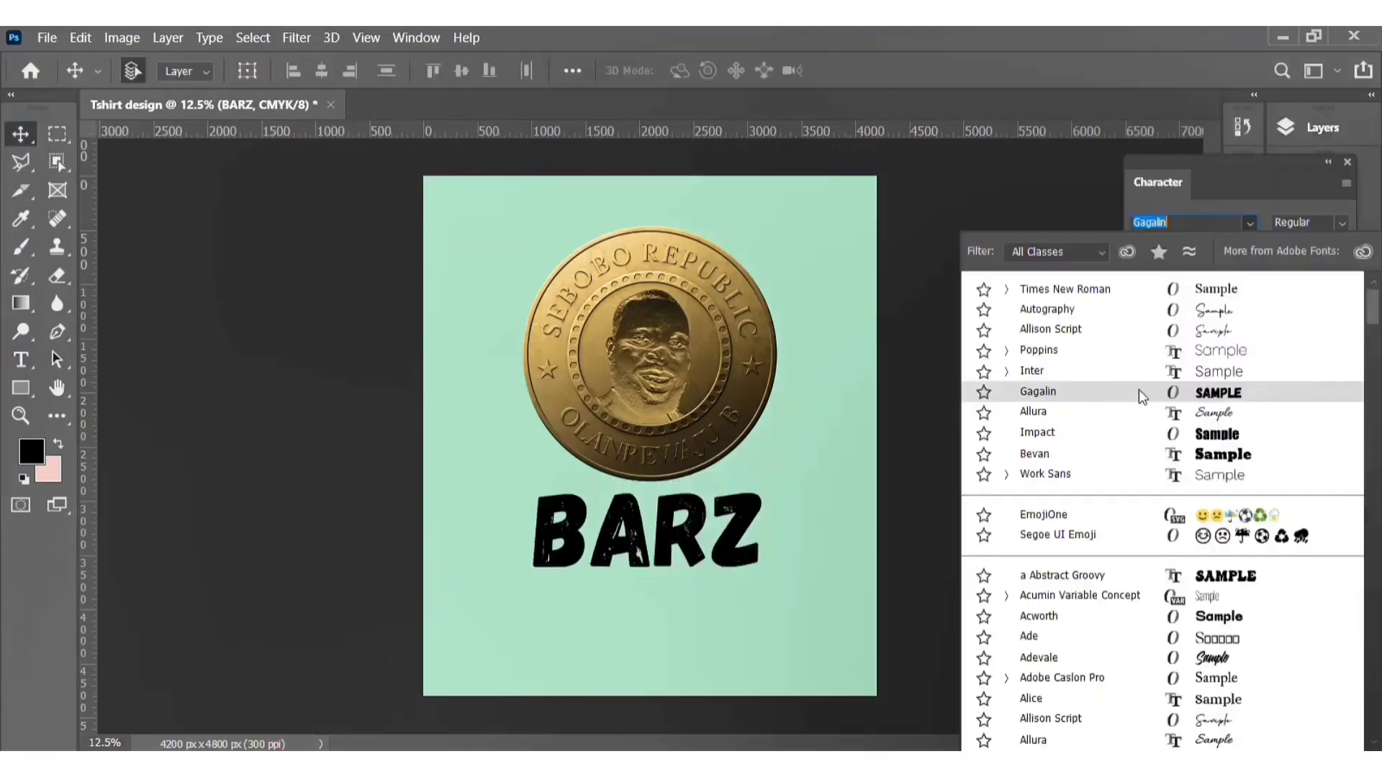
pyautogui.scroll(-1, 1094, 651)
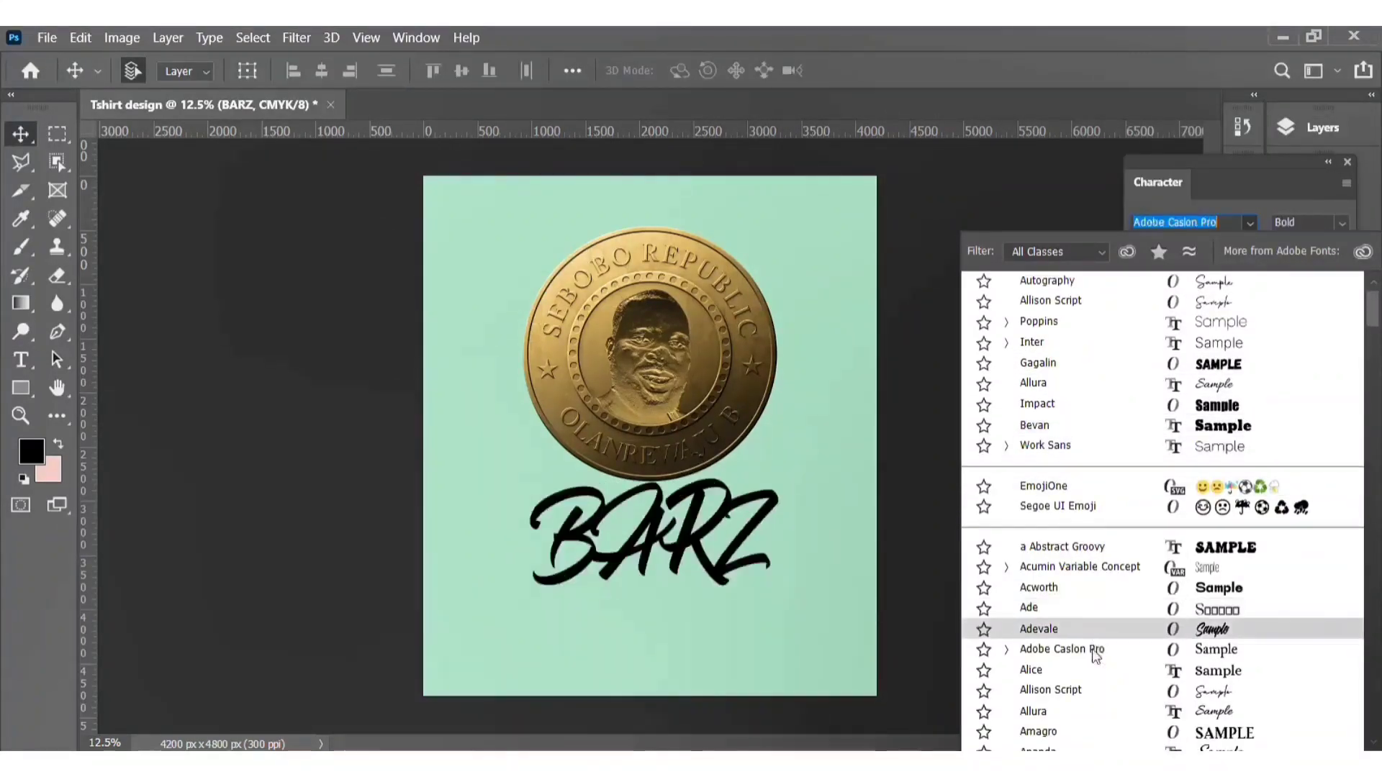
pyautogui.scroll(-1, 1089, 686)
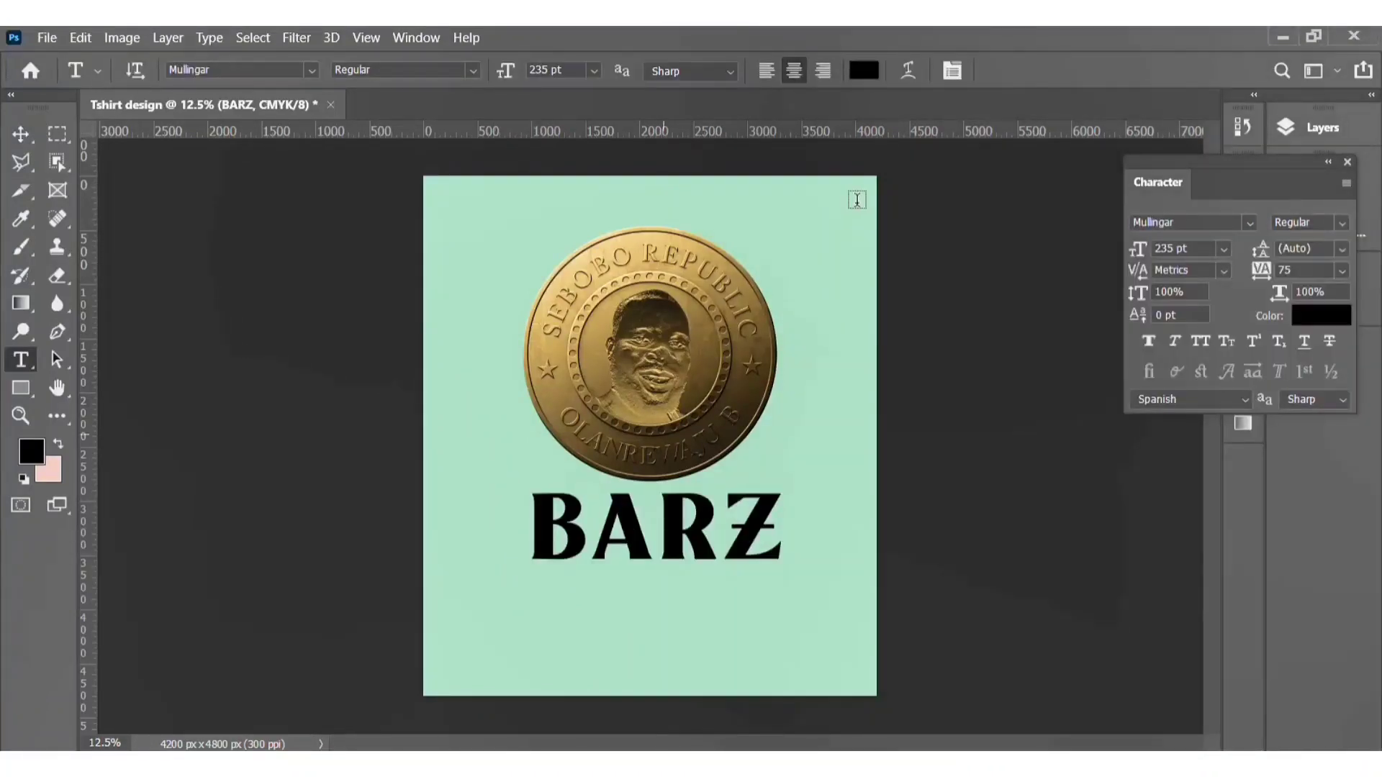
# Step: Try warping the text with an Arc style in the Warp Text dialog
pyautogui.click(908, 74)
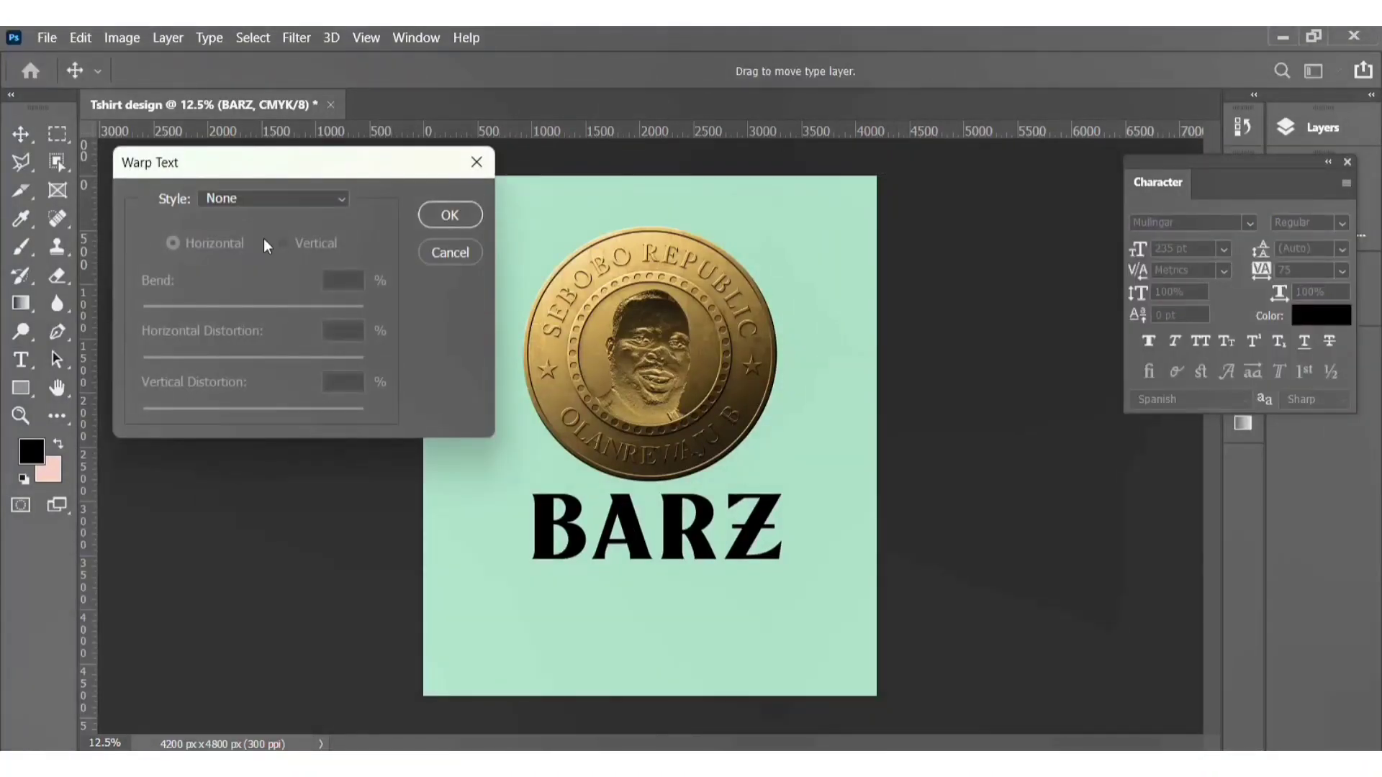
pyautogui.click(231, 198)
pyautogui.click(229, 258)
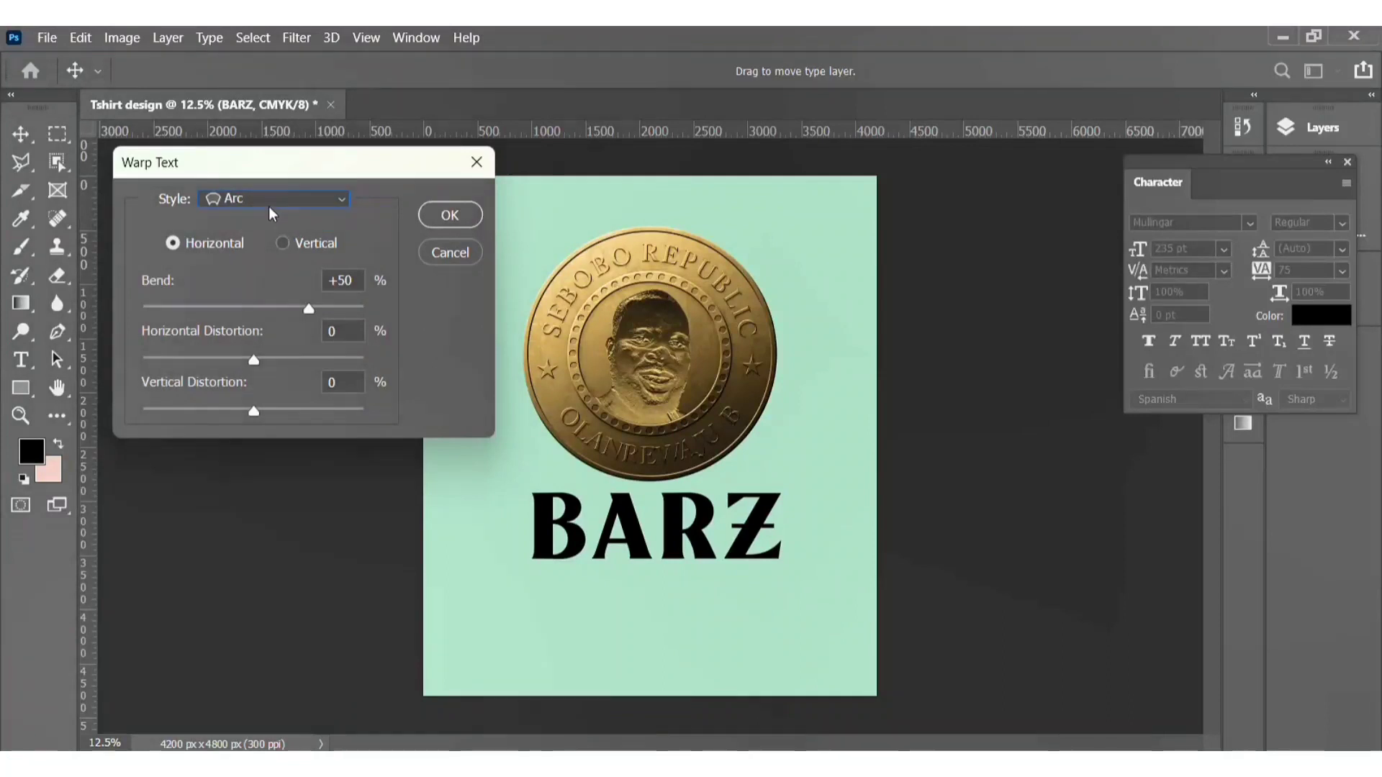
pyautogui.click(255, 307)
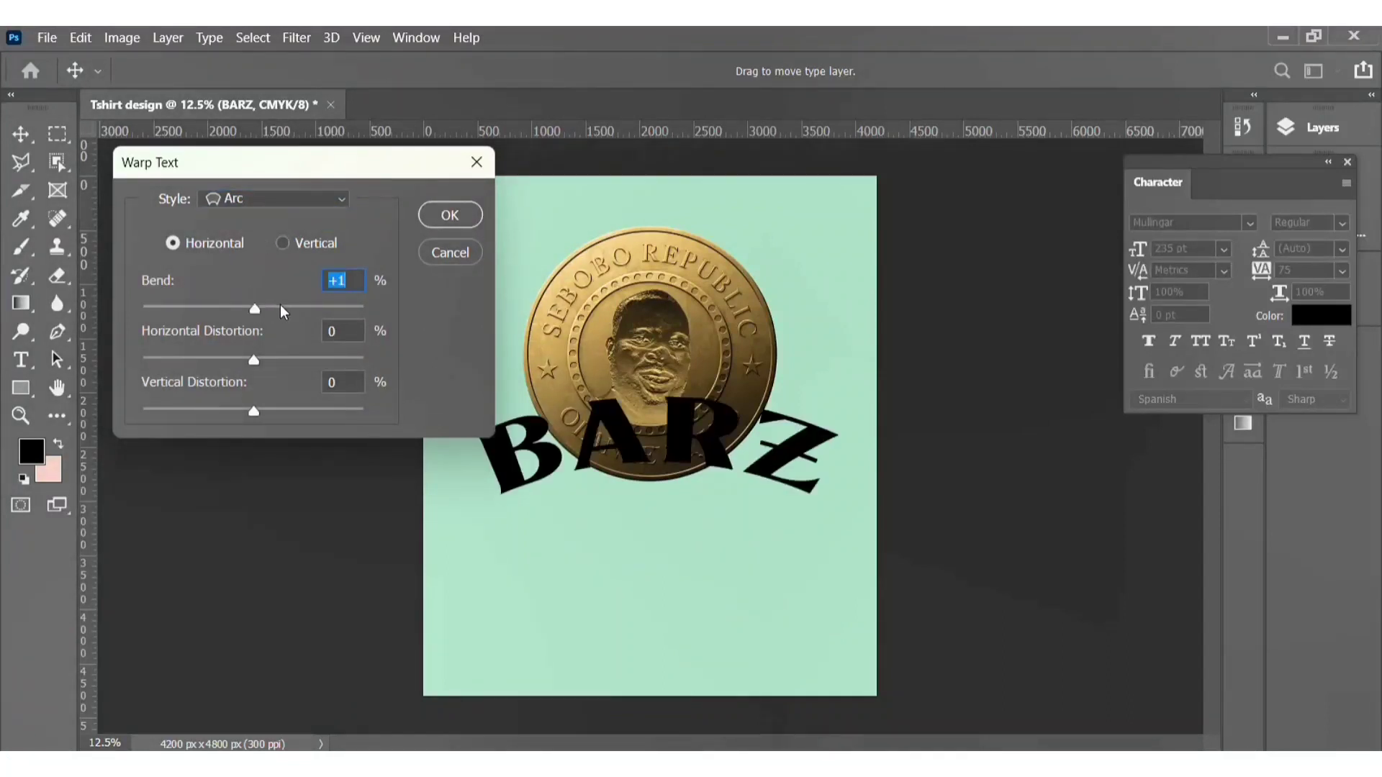
pyautogui.moveTo(281, 311); pyautogui.dragTo(284, 312)
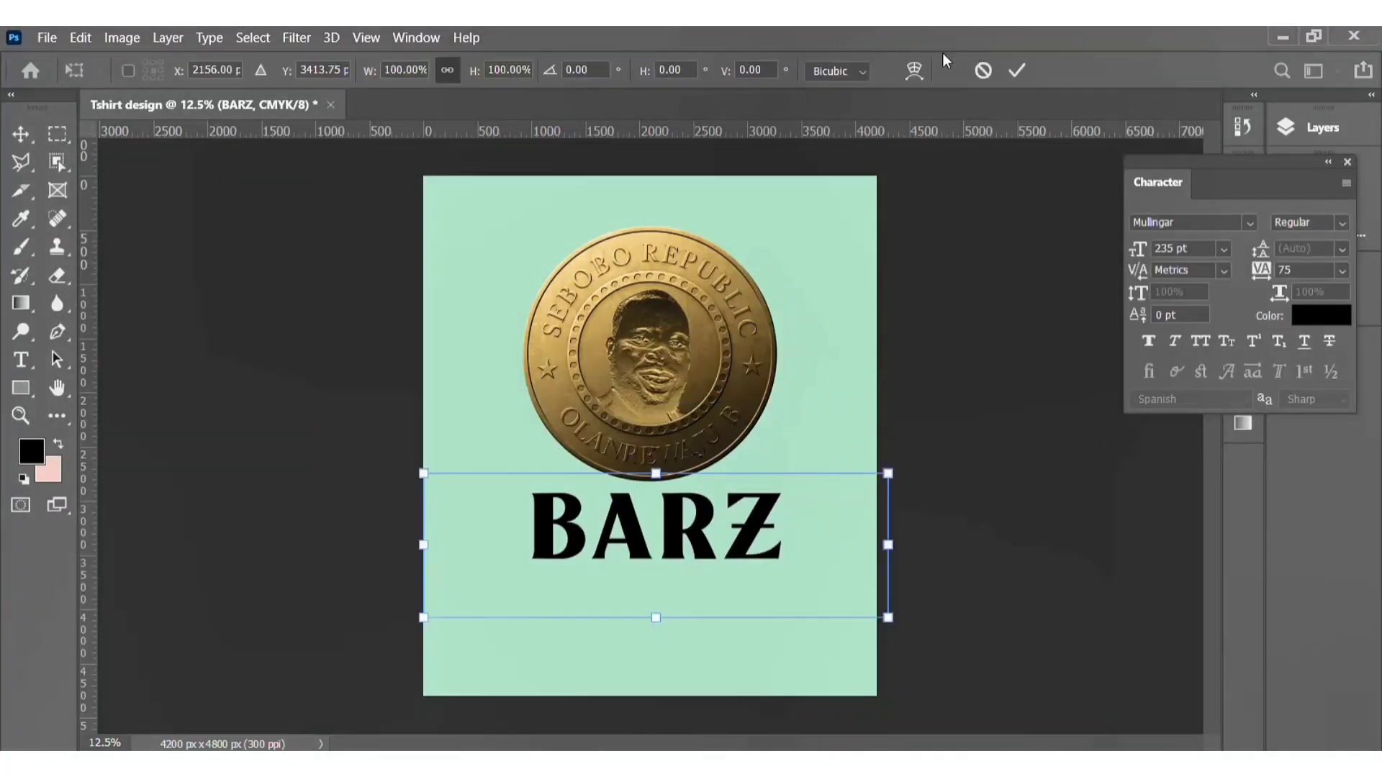
# Step: Warp the BARZ text with an Arc bend of -32.4%
pyautogui.click(914, 70)
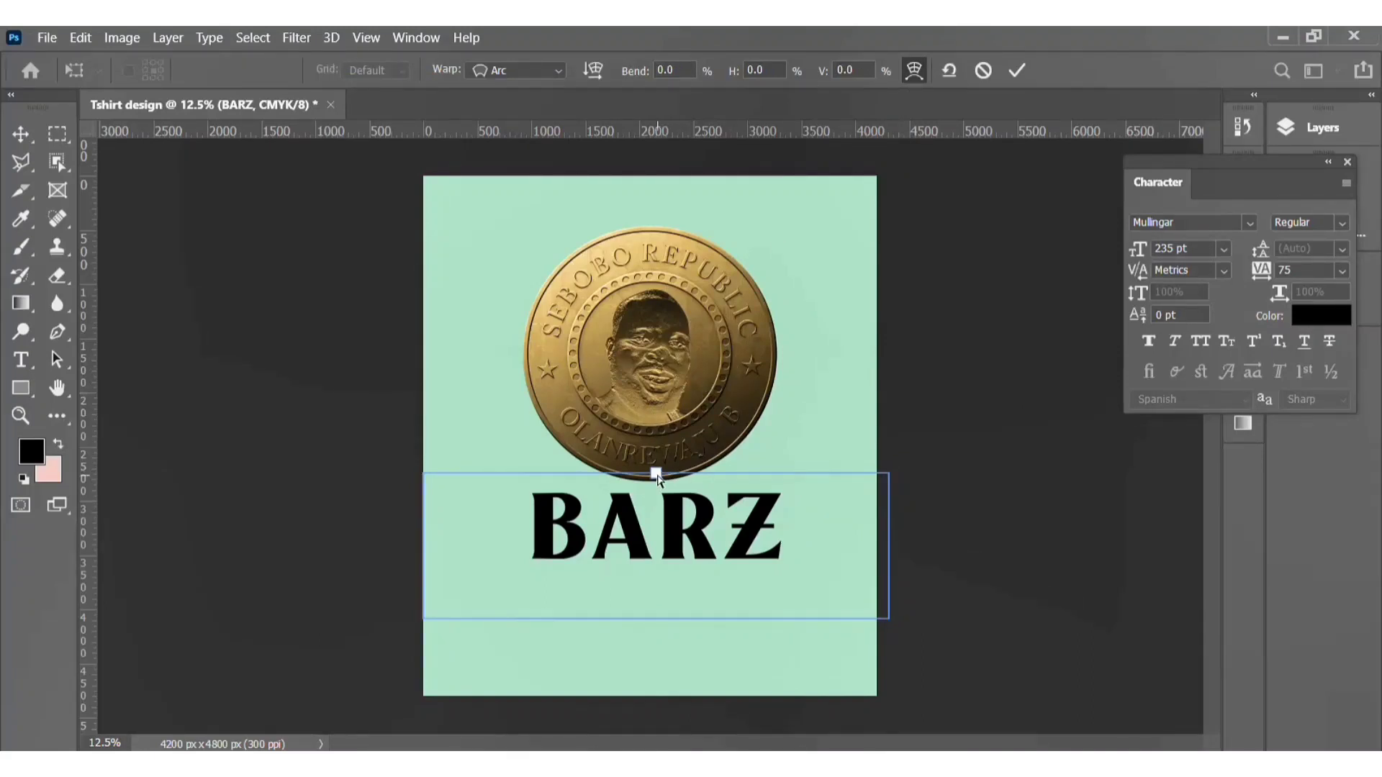
pyautogui.moveTo(657, 477); pyautogui.dragTo(656, 532)
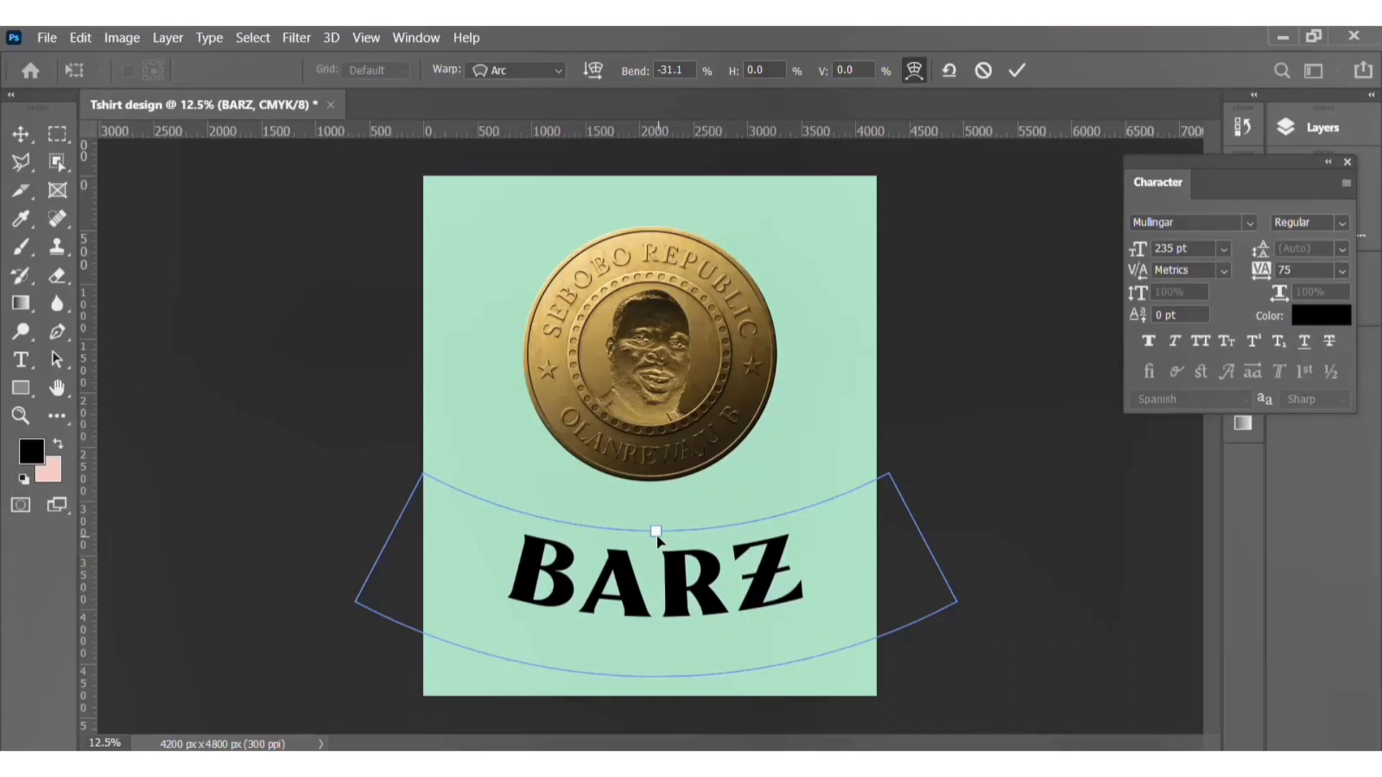
pyautogui.moveTo(657, 531); pyautogui.dragTo(658, 538)
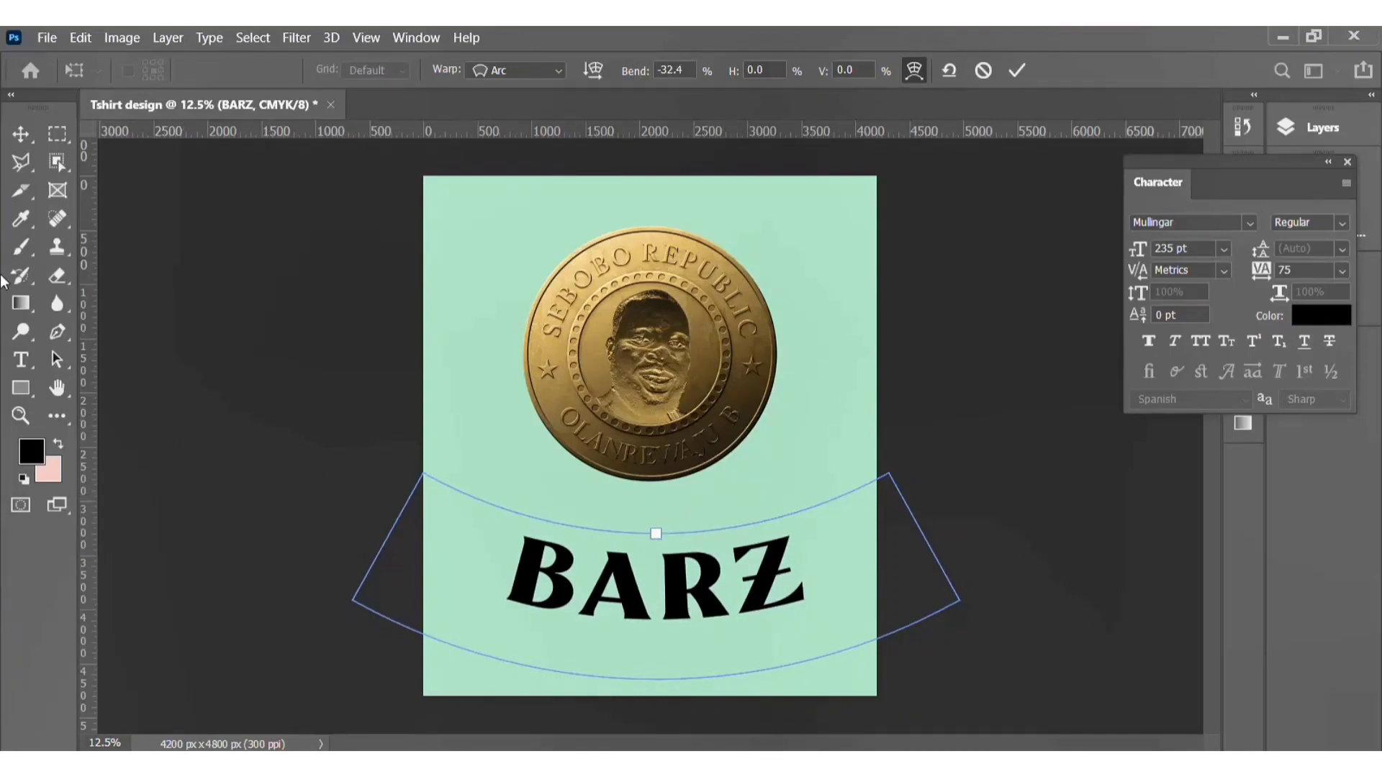
# Step: Reposition the BARZ text closer beneath the coin, undoing the last move
pyautogui.click(20, 135)
pyautogui.click(689, 617)
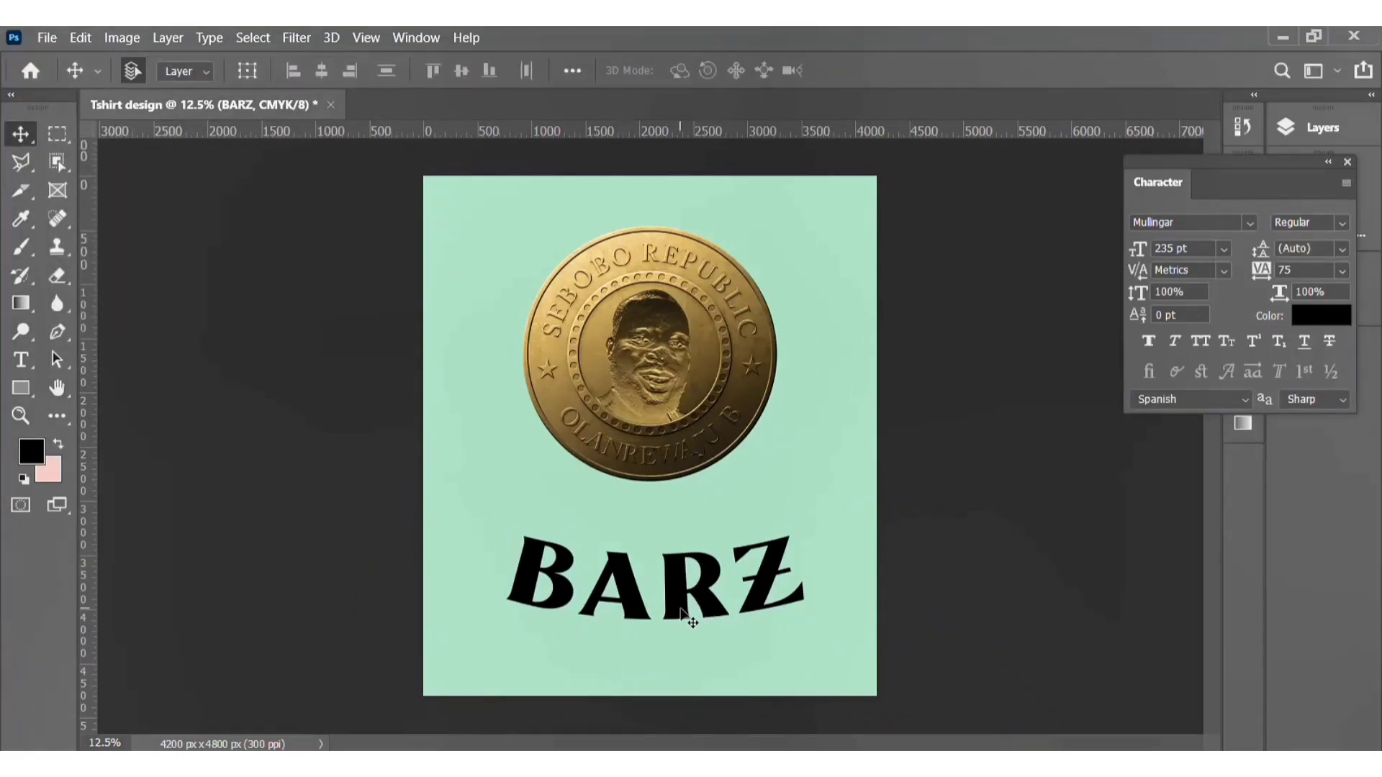
pyautogui.moveTo(682, 612); pyautogui.dragTo(685, 559)
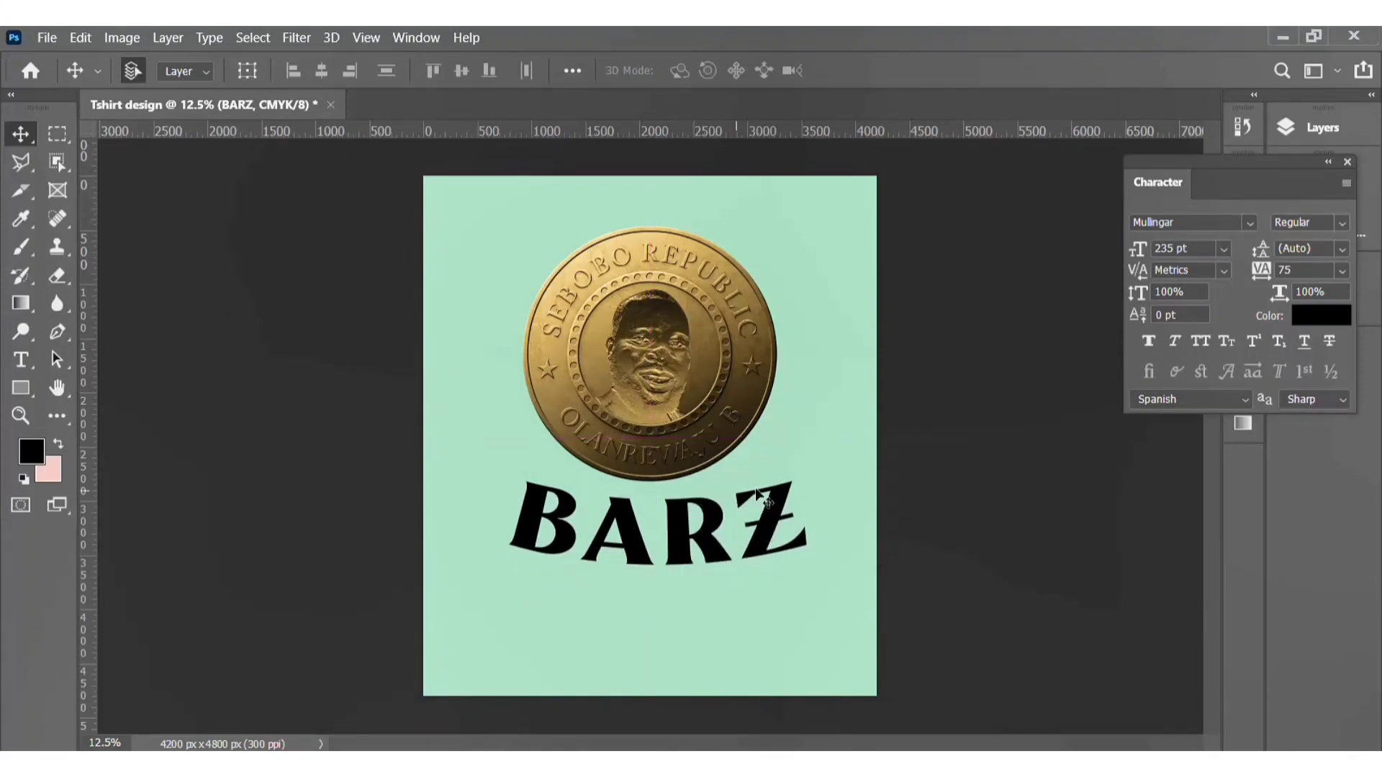
pyautogui.hotkey('ctrl', 'z')
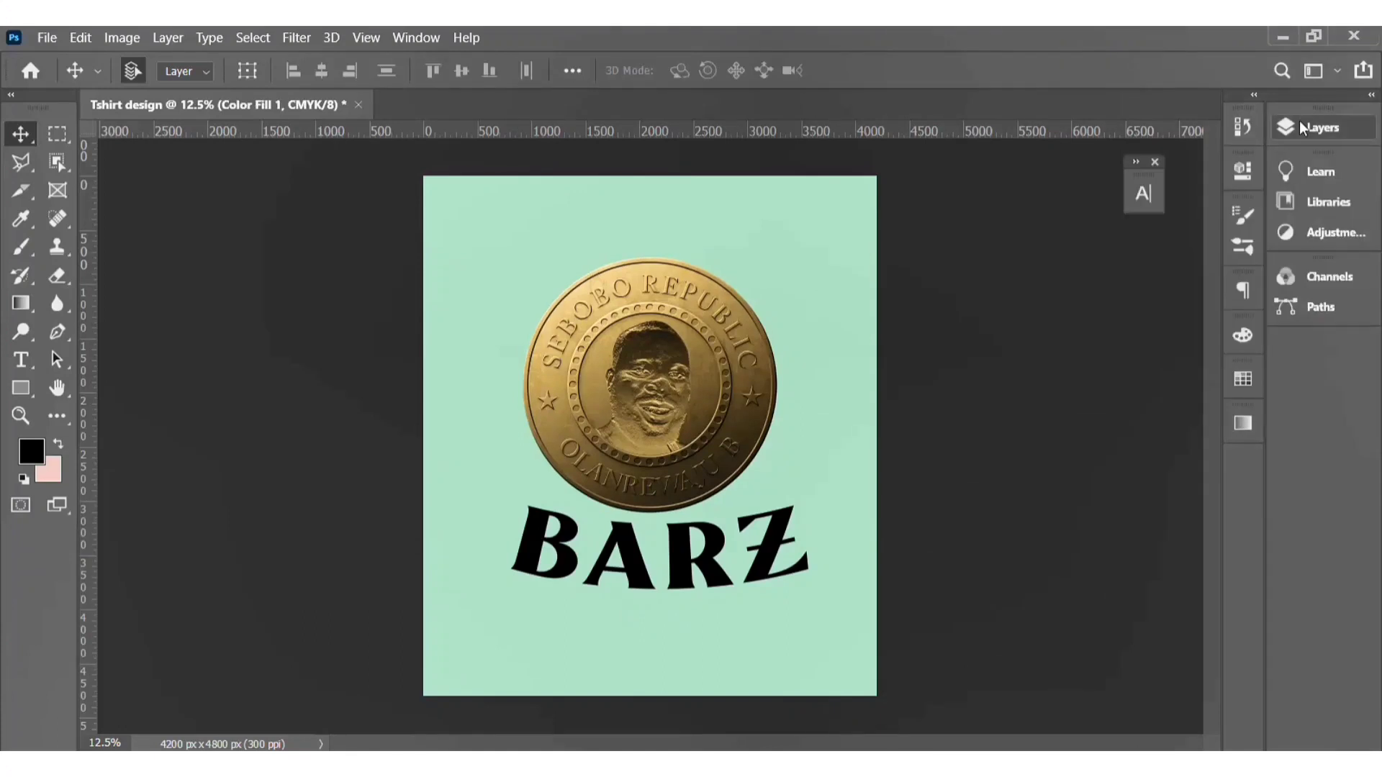
# Step: Change the Color Fill background layer's color to white
pyautogui.click(1307, 125)
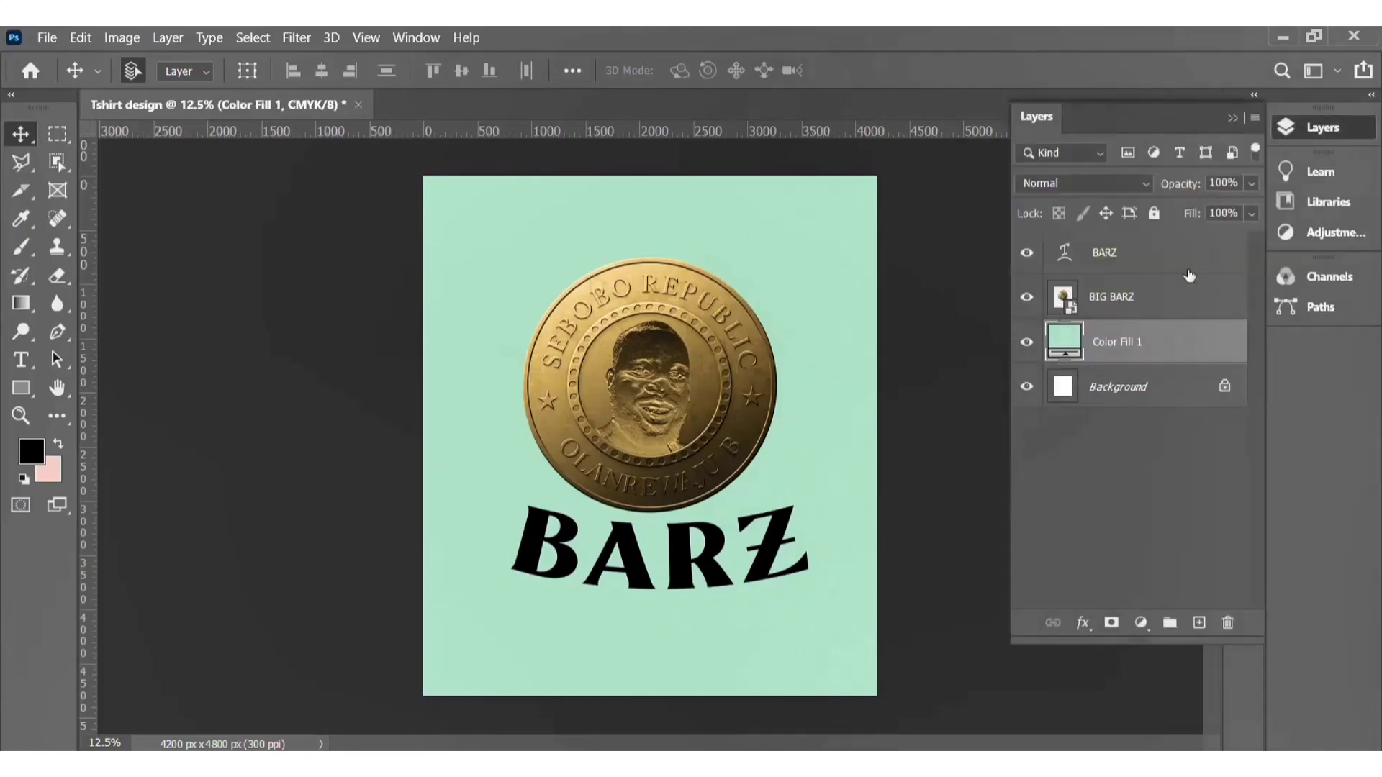
pyautogui.doubleClick(1073, 339)
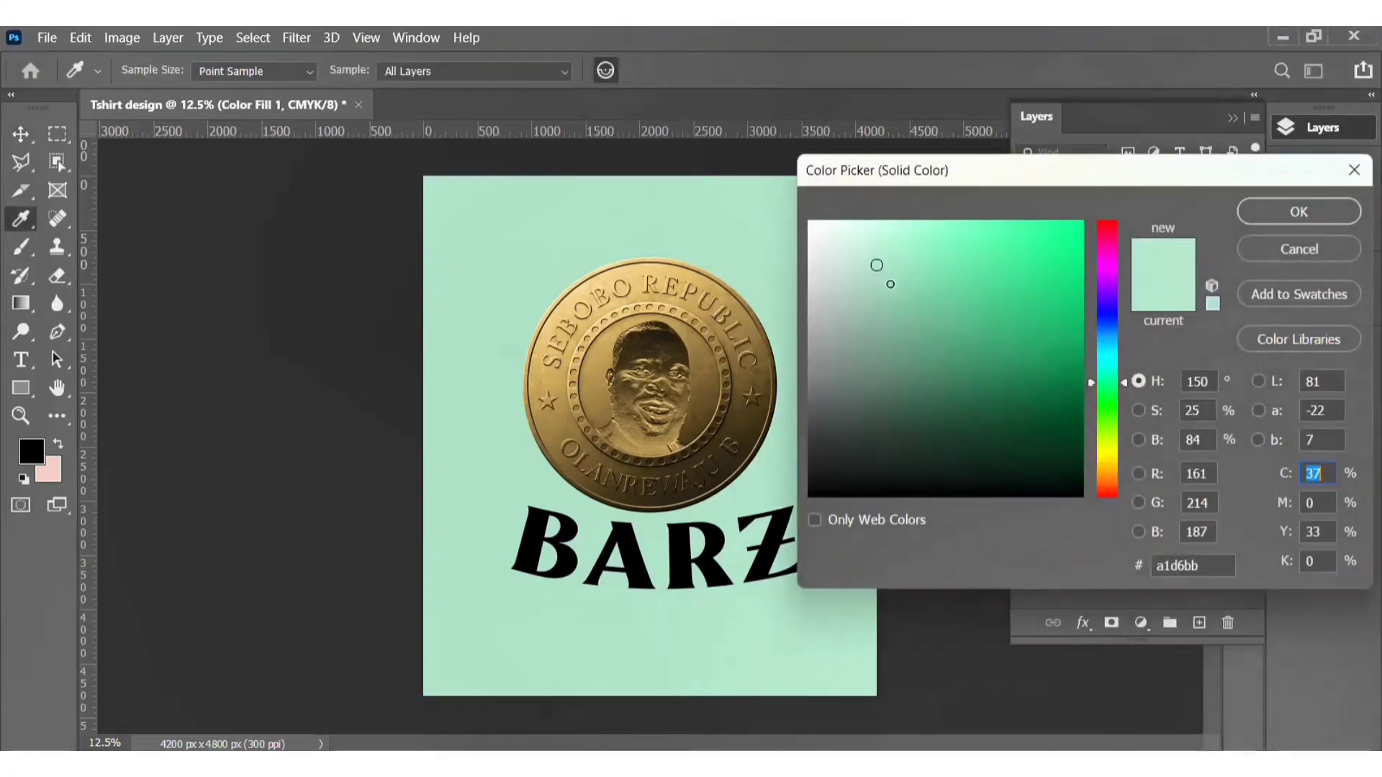
pyautogui.moveTo(889, 285); pyautogui.dragTo(720, 180)
pyautogui.click(1288, 216)
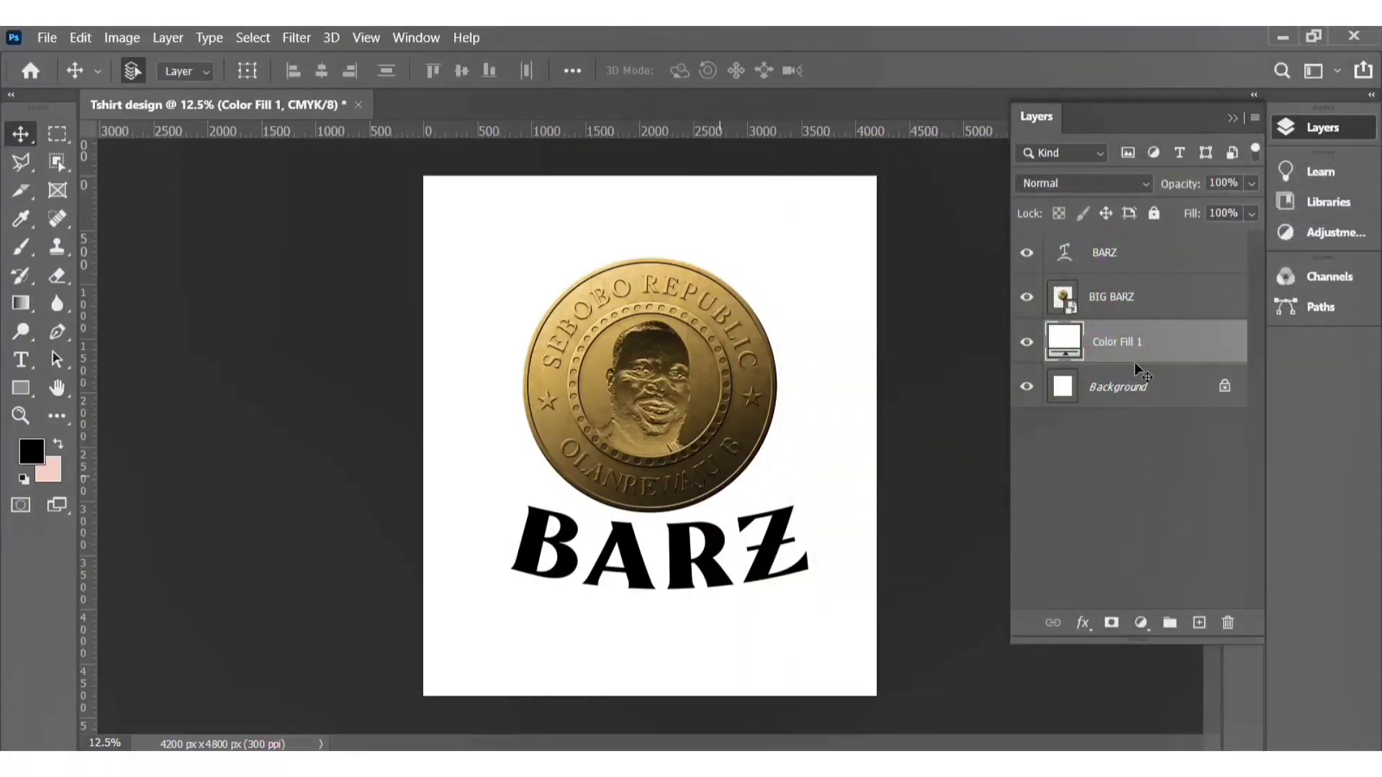
# Step: Open the BARZ layer's style and enable Bevel & Emboss with Contour and Texture
pyautogui.click(1163, 300)
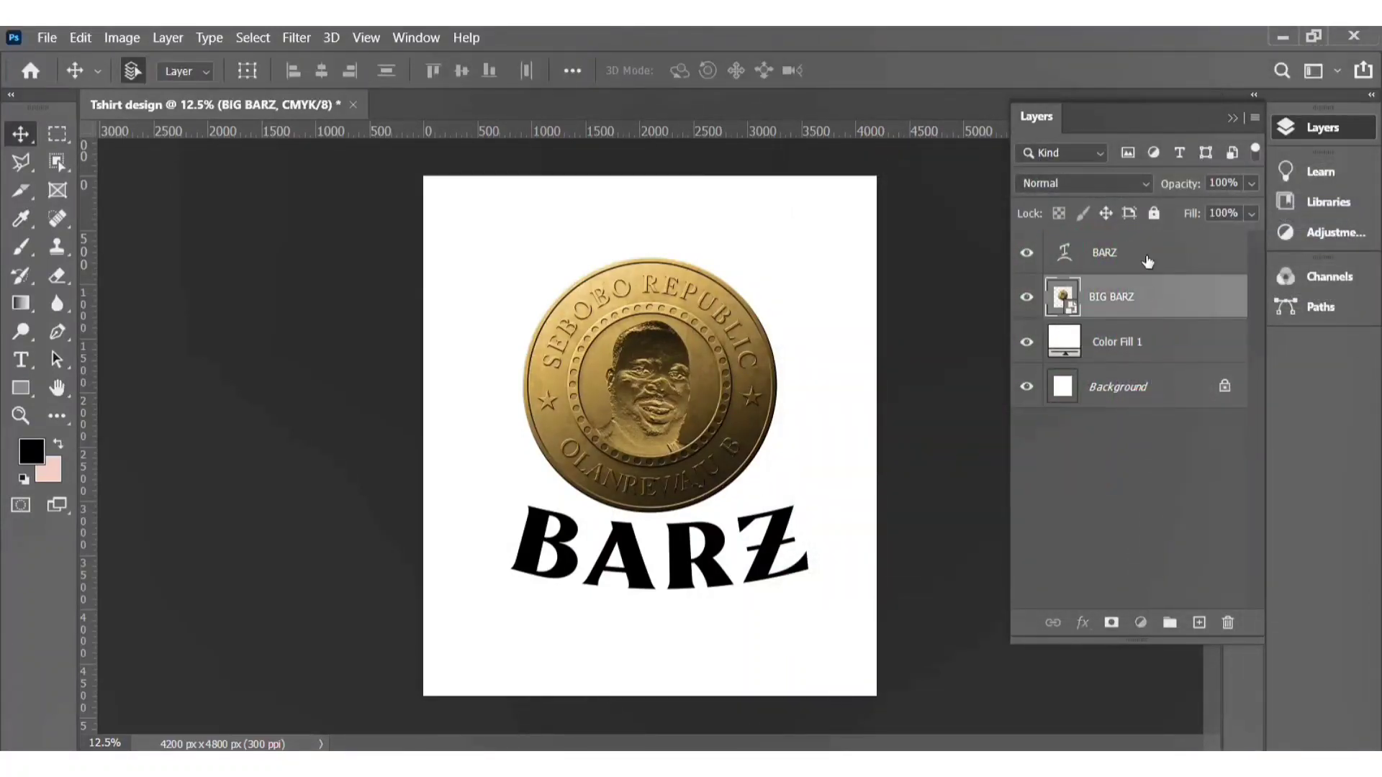
pyautogui.click(1068, 260)
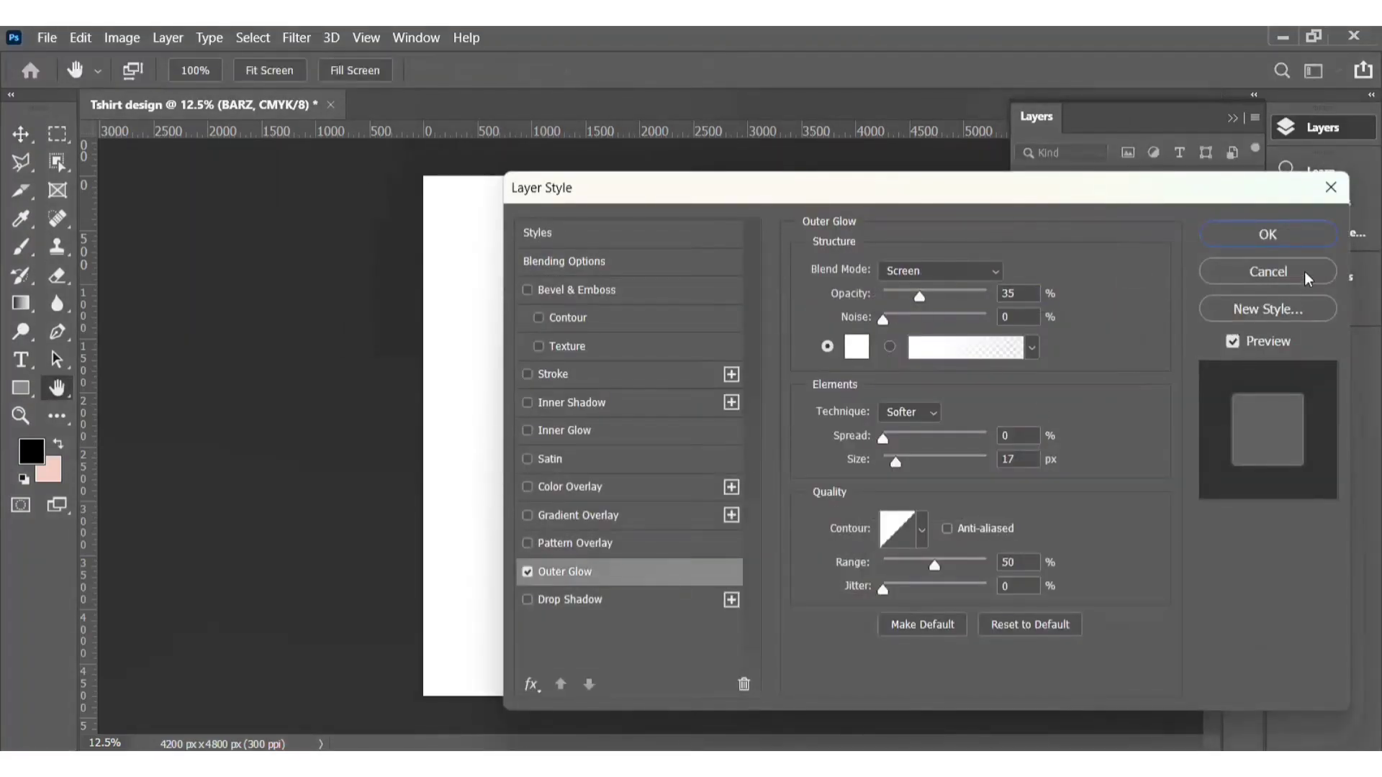
pyautogui.moveTo(1073, 191); pyautogui.dragTo(1379, 267)
pyautogui.click(842, 366)
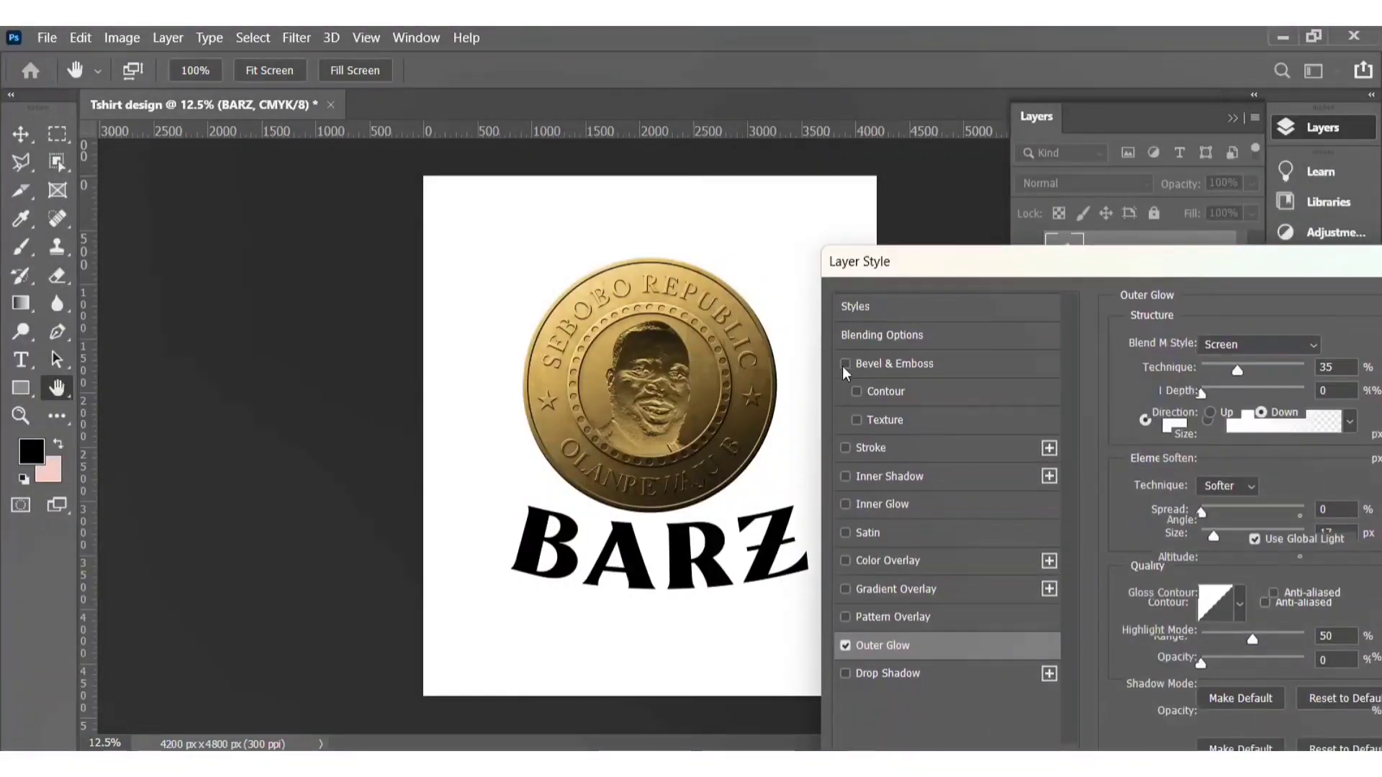
pyautogui.click(870, 390)
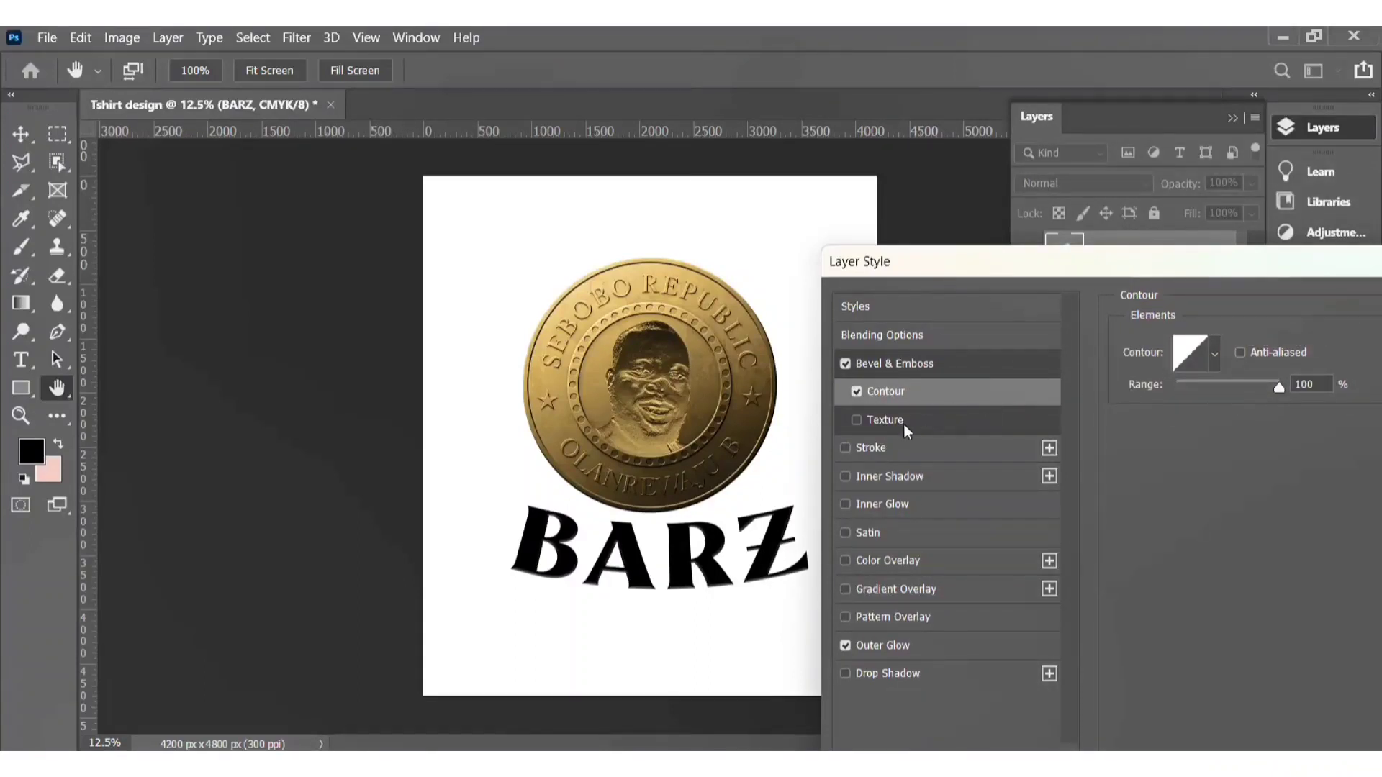
pyautogui.click(866, 424)
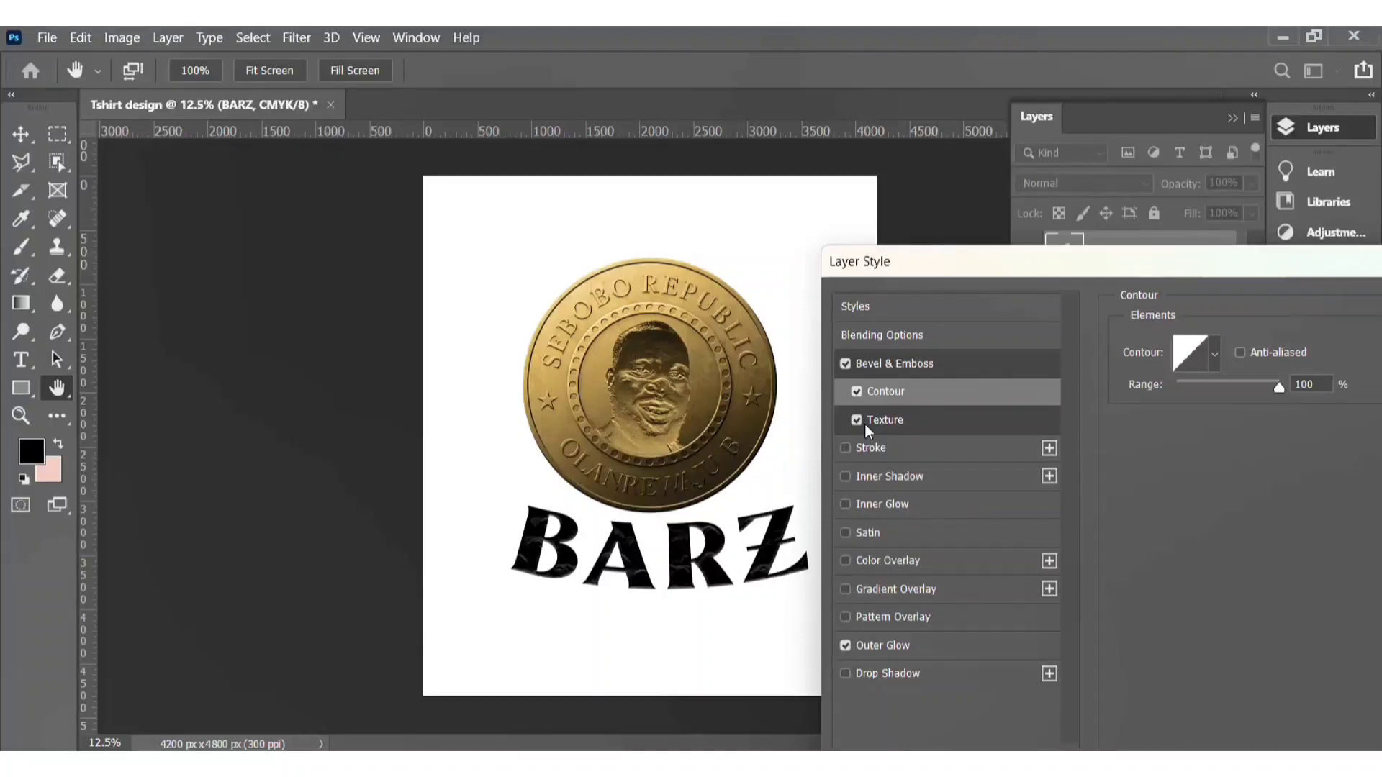
# Step: Add a 4 px Stroke to the BARZ text with its position set to Outside
pyautogui.scroll(2, 709, 574)
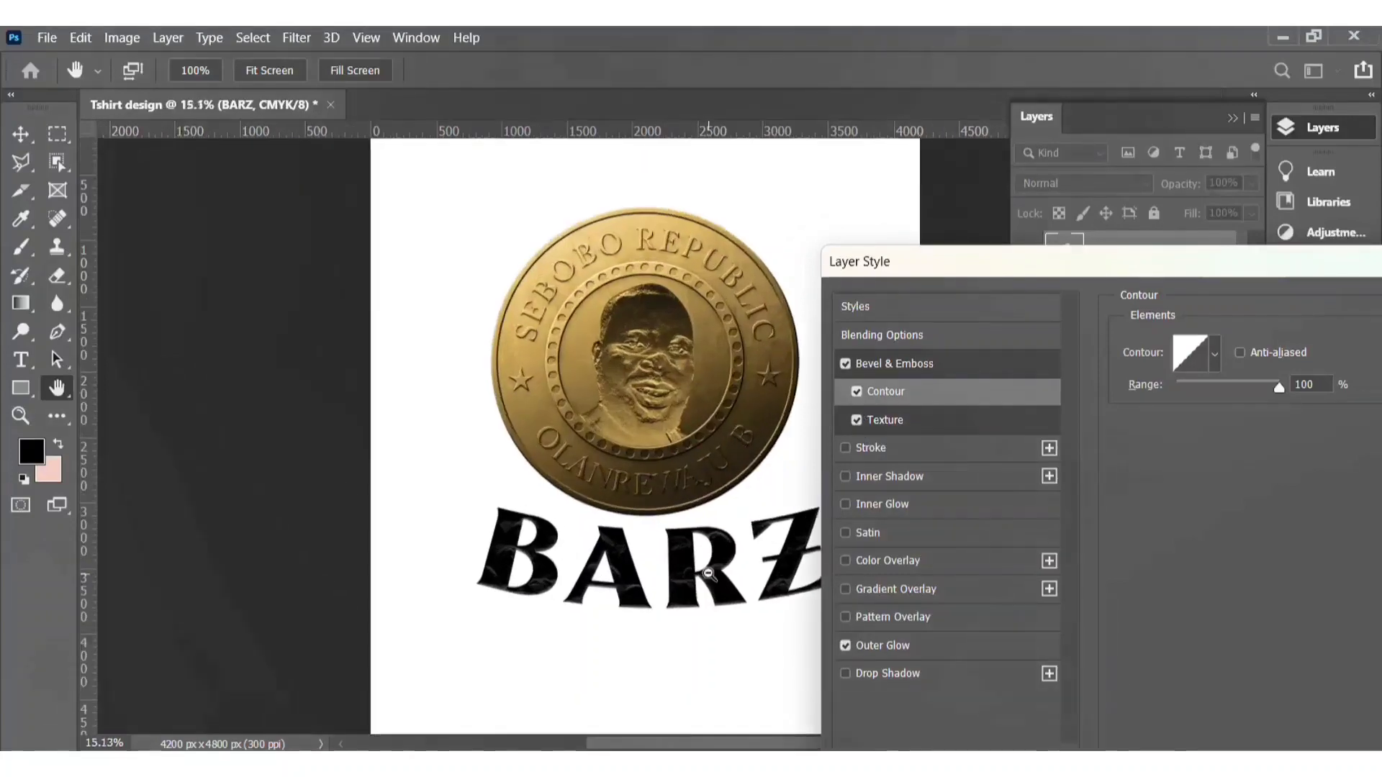
pyautogui.scroll(6, 708, 573)
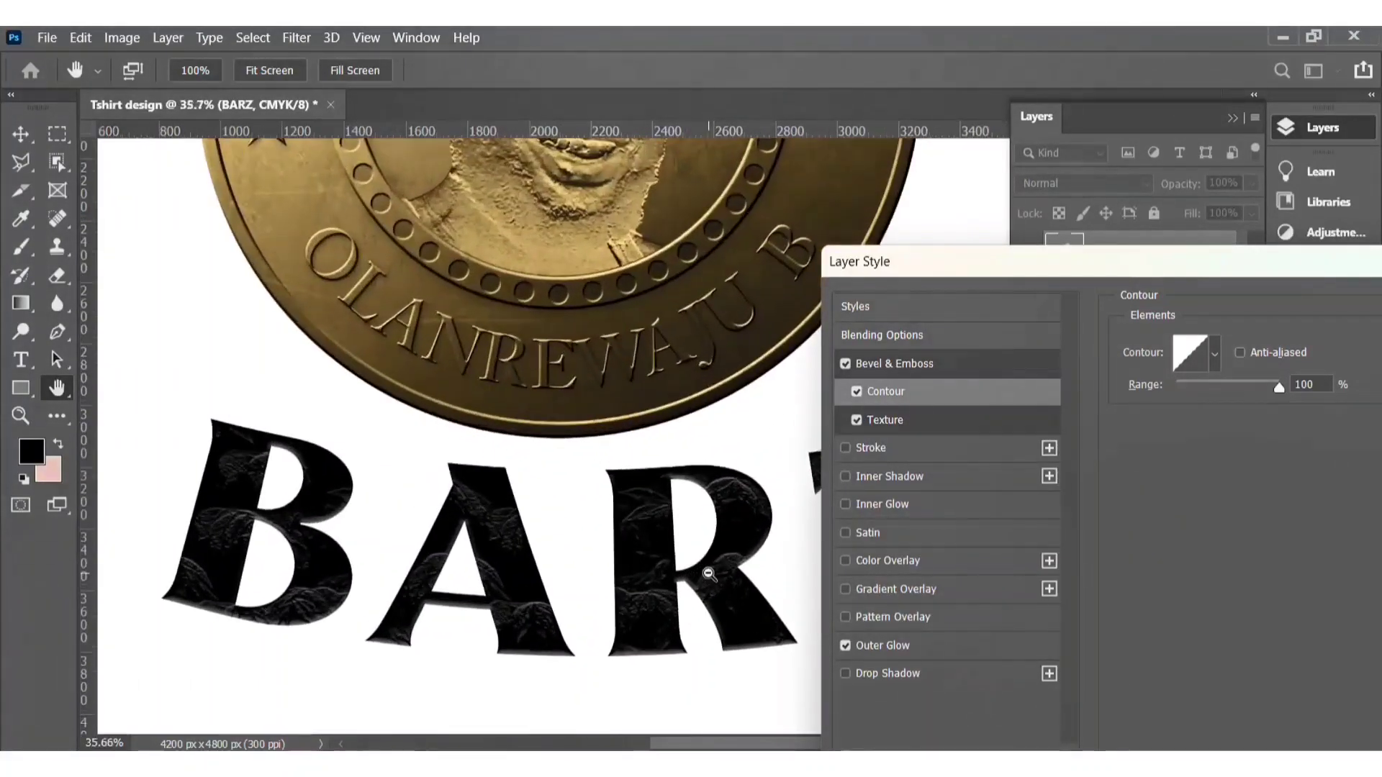
pyautogui.scroll(2, 708, 574)
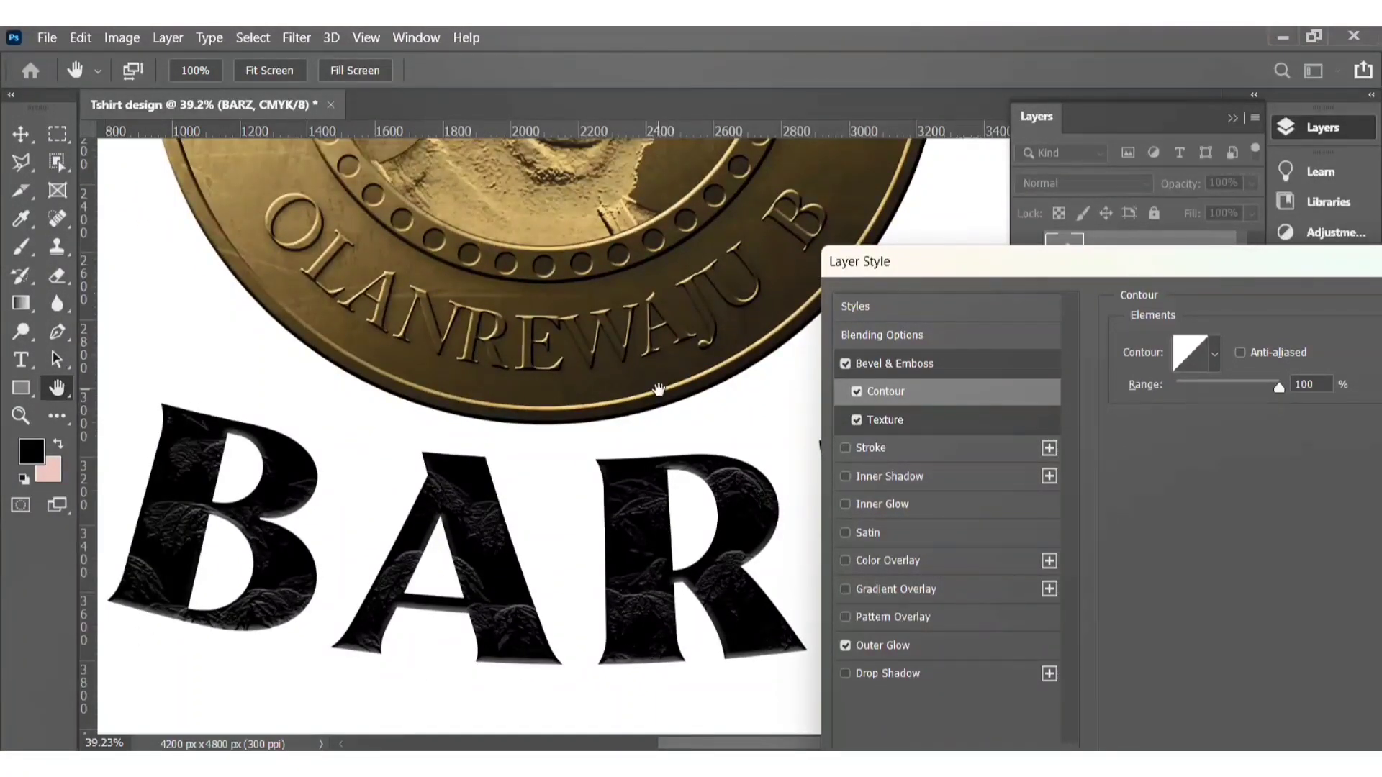
pyautogui.moveTo(1204, 271); pyautogui.dragTo(1074, 140)
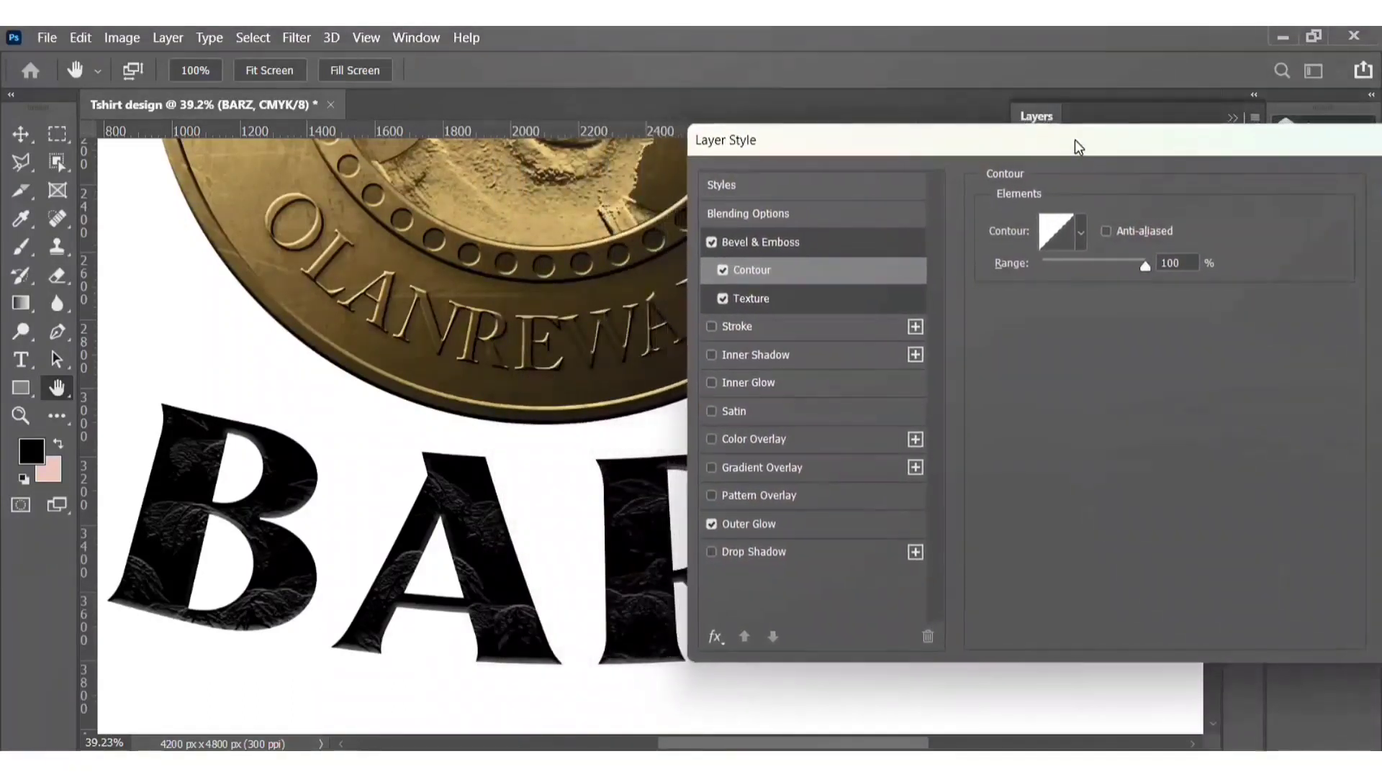
pyautogui.click(1079, 238)
pyautogui.click(1080, 236)
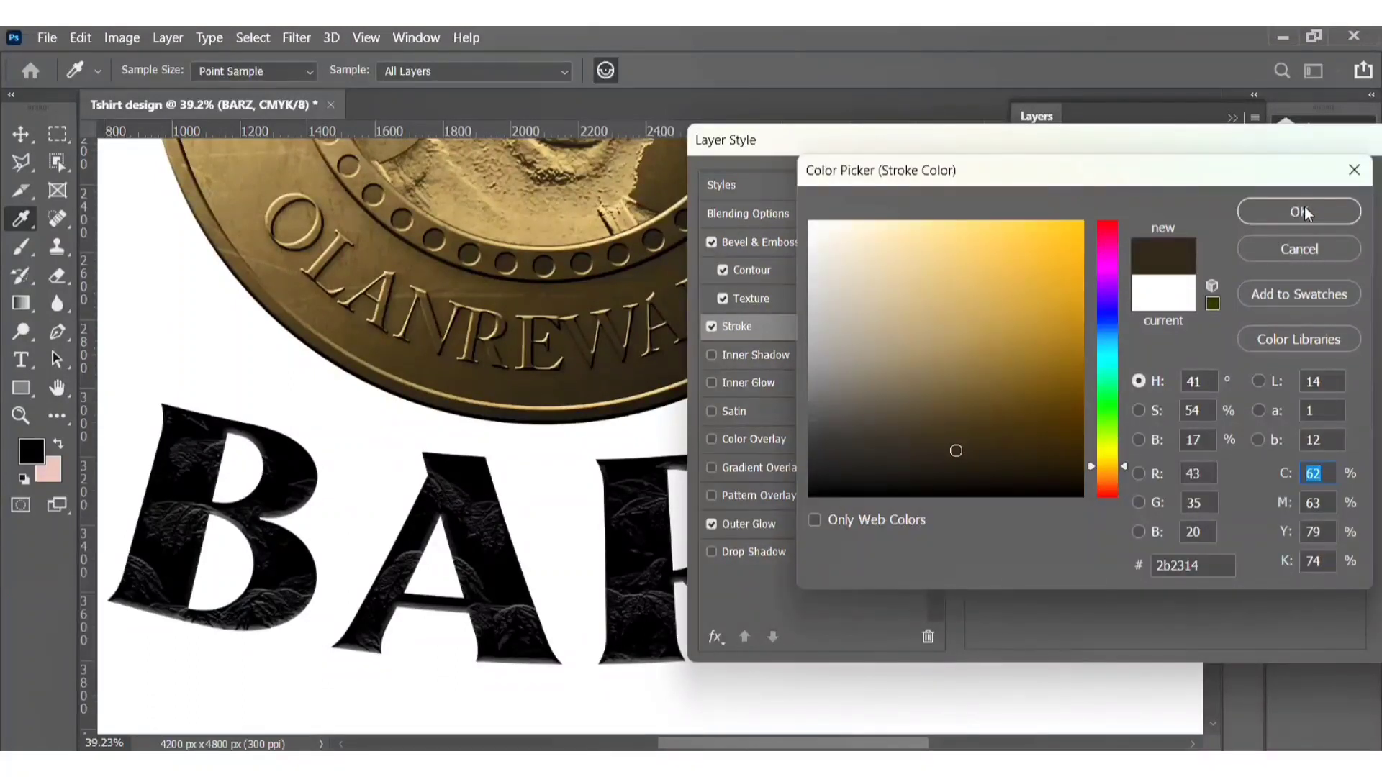
pyautogui.click(1304, 211)
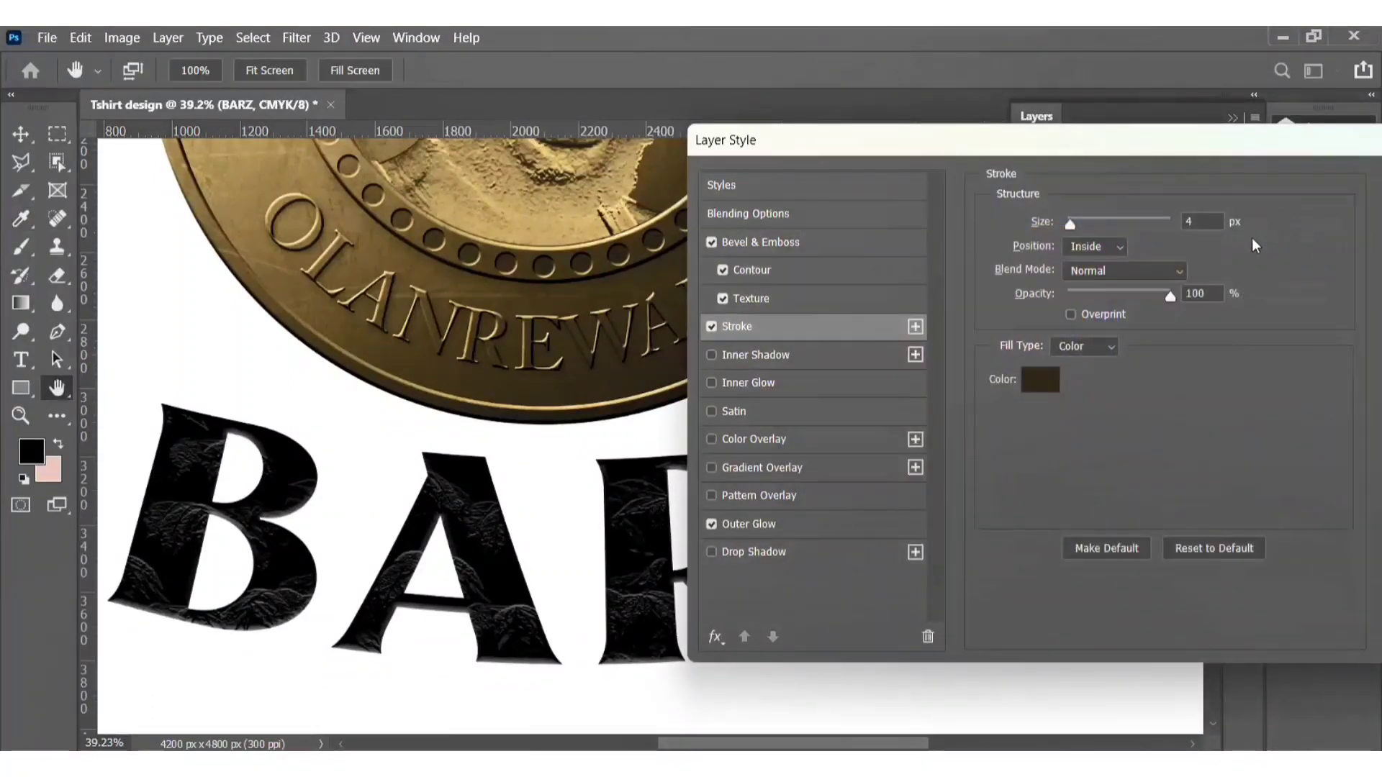
pyautogui.click(1114, 249)
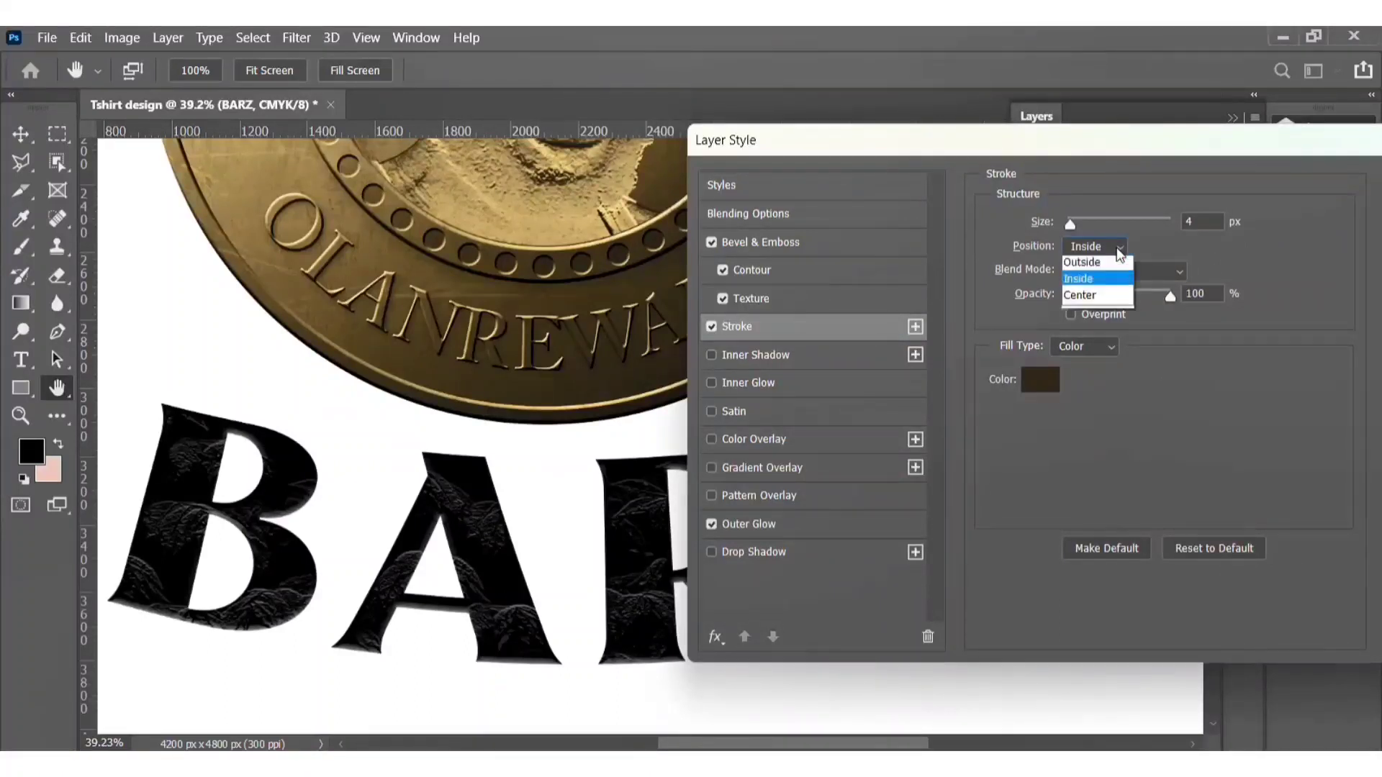
pyautogui.click(1108, 266)
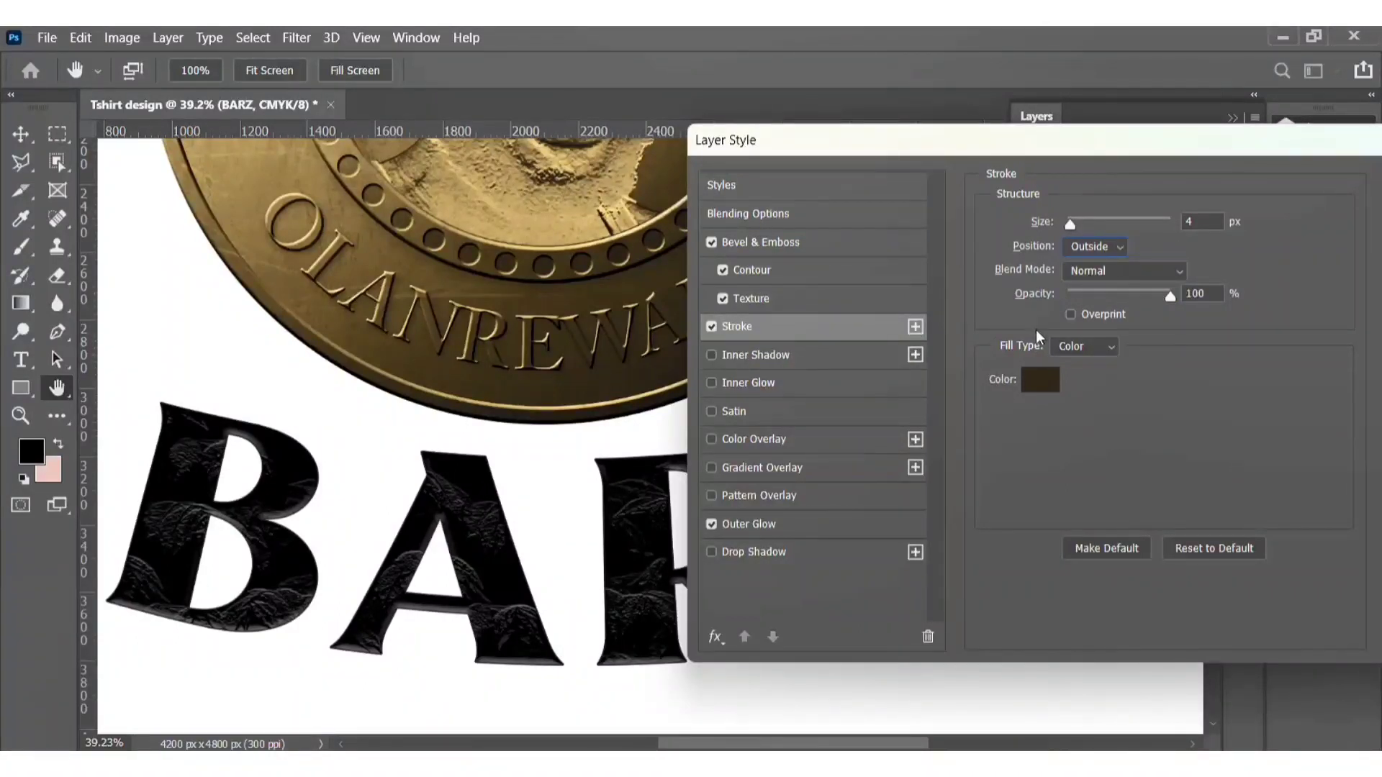
# Step: Set the stroke color by sampling the gold from the coin
pyautogui.click(1044, 386)
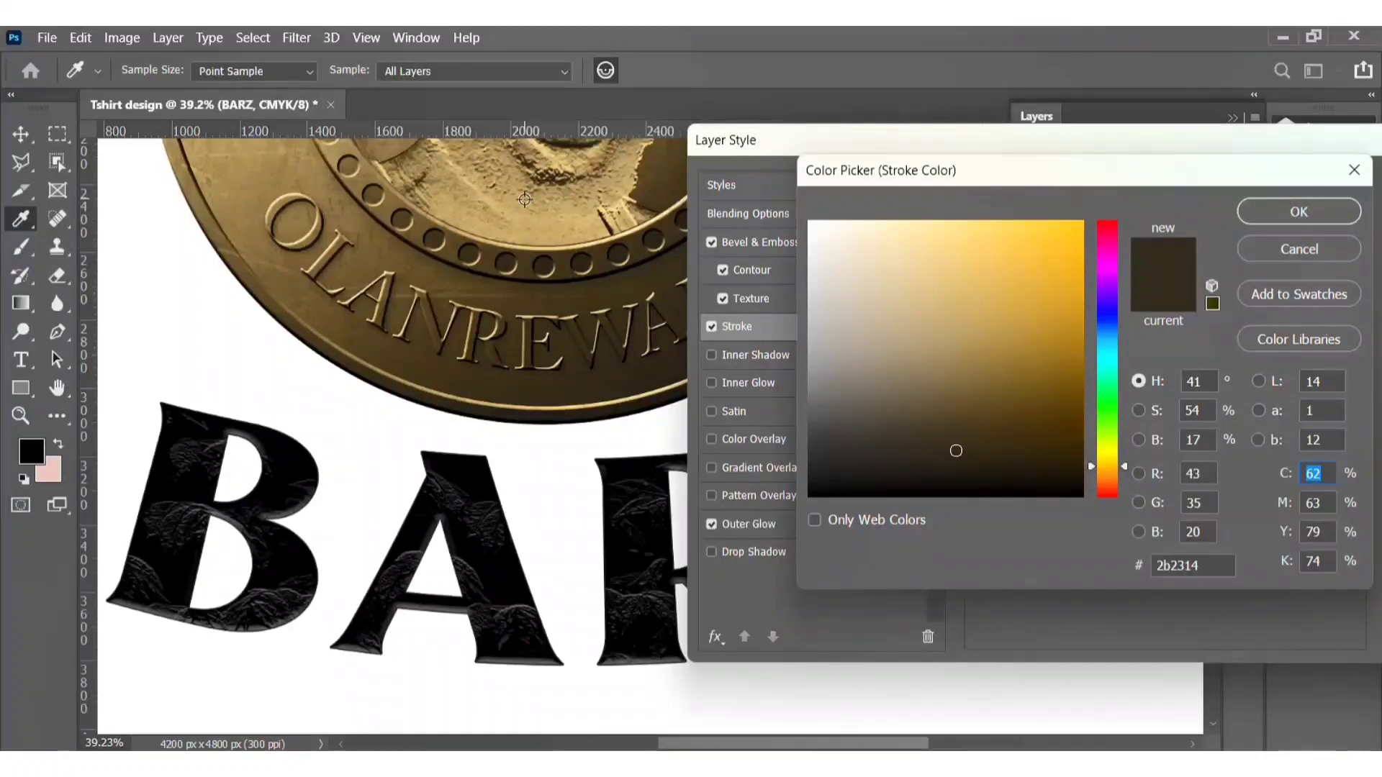
pyautogui.click(524, 199)
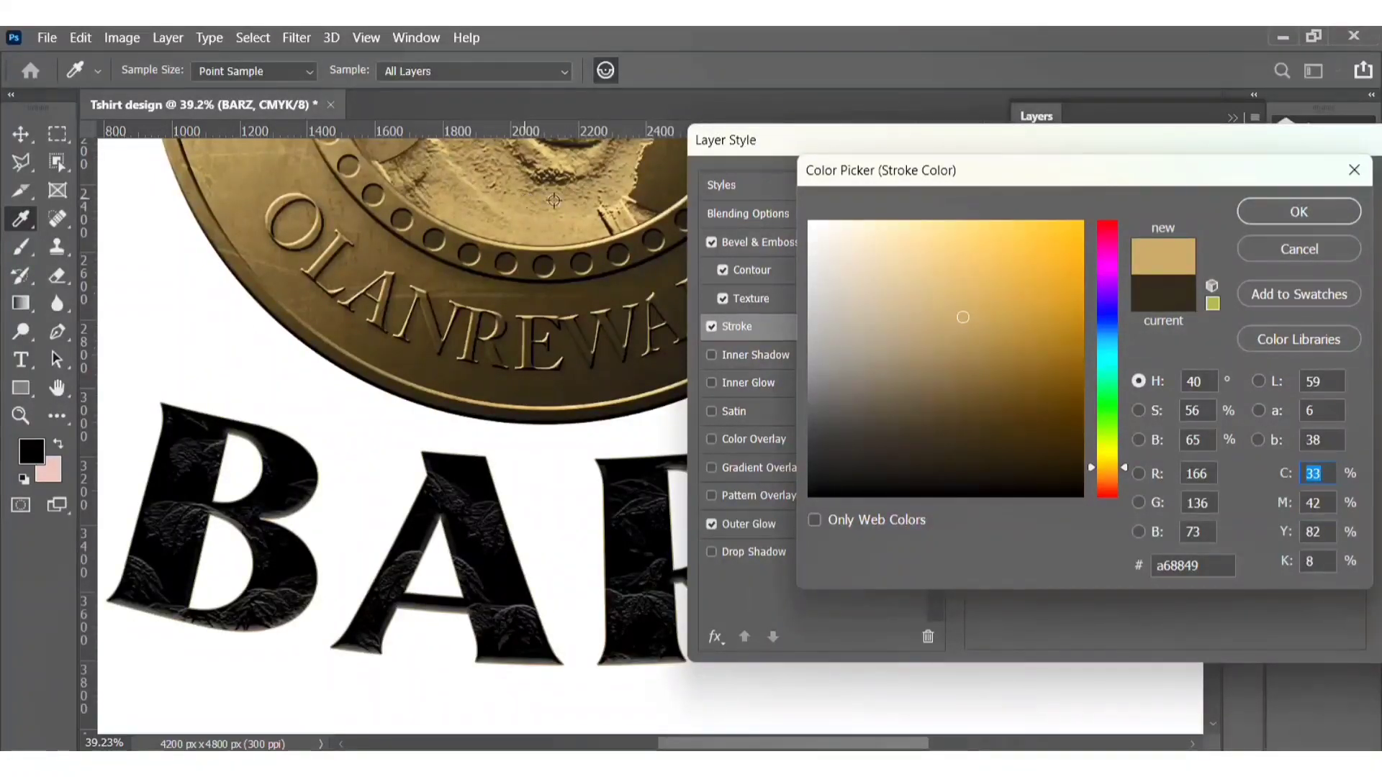
pyautogui.moveTo(1159, 179)
pyautogui.mouseDown()
pyautogui.moveTo(1211, 217)
pyautogui.moveTo(1298, 244)
pyautogui.moveTo(1064, 213)
pyautogui.mouseUp()
pyautogui.click(1168, 277)
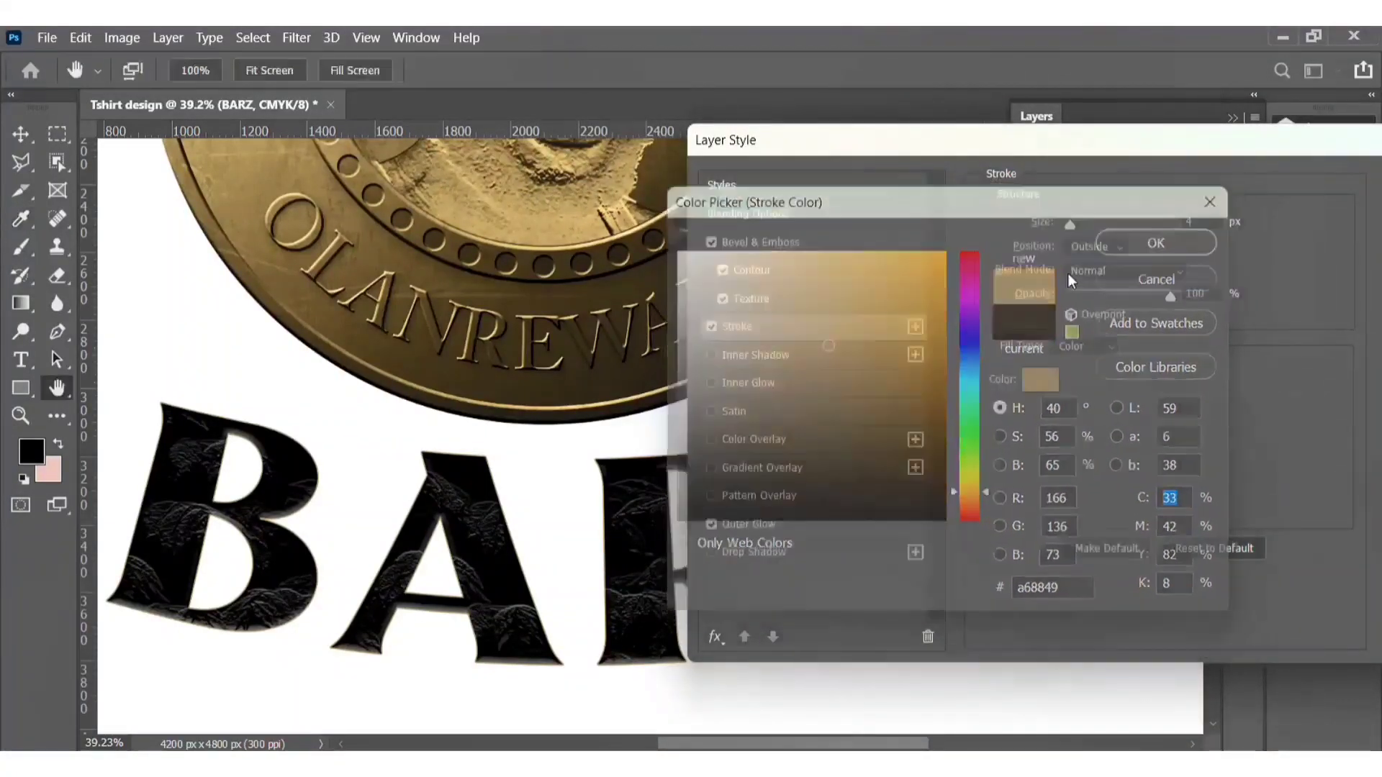
# Step: Enable Inner Glow with a dark brown color, 71% opacity and 42% noise, and apply the layer style
pyautogui.click(749, 383)
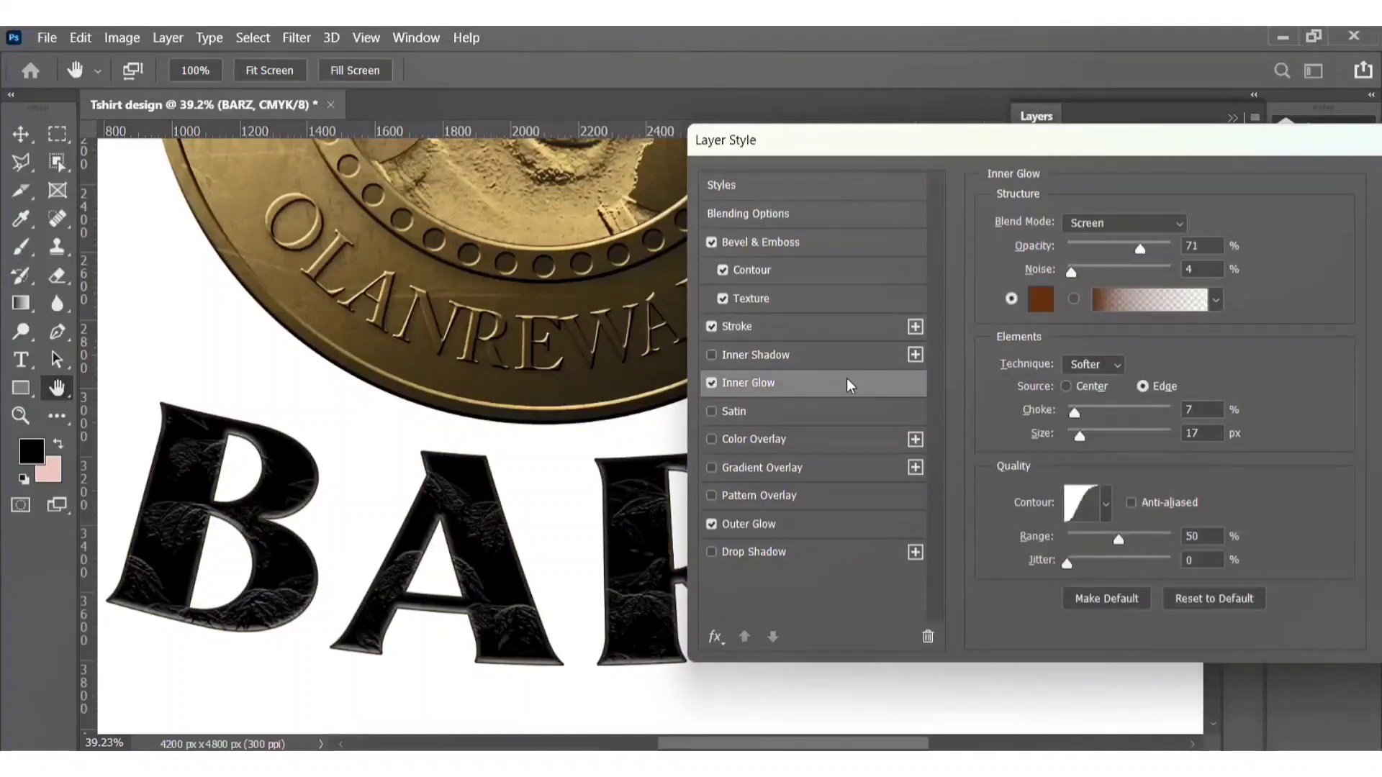
pyautogui.moveTo(992, 141)
pyautogui.mouseDown()
pyautogui.moveTo(1379, 277)
pyautogui.moveTo(966, 141)
pyautogui.moveTo(1004, 124)
pyautogui.mouseUp()
pyautogui.moveTo(1146, 254); pyautogui.dragTo(1121, 256)
pyautogui.click(1053, 283)
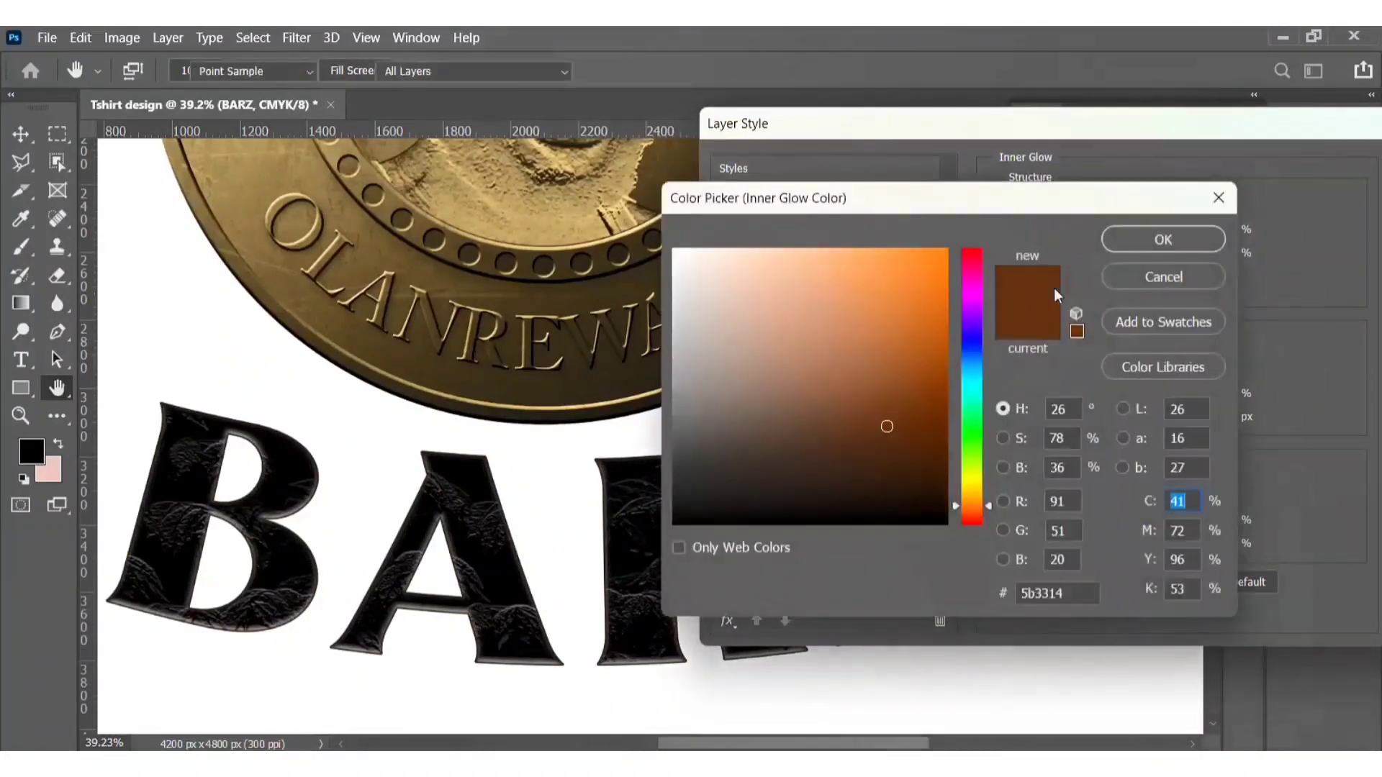
pyautogui.click(827, 475)
pyautogui.click(1166, 247)
pyautogui.moveTo(1208, 121); pyautogui.dragTo(927, 136)
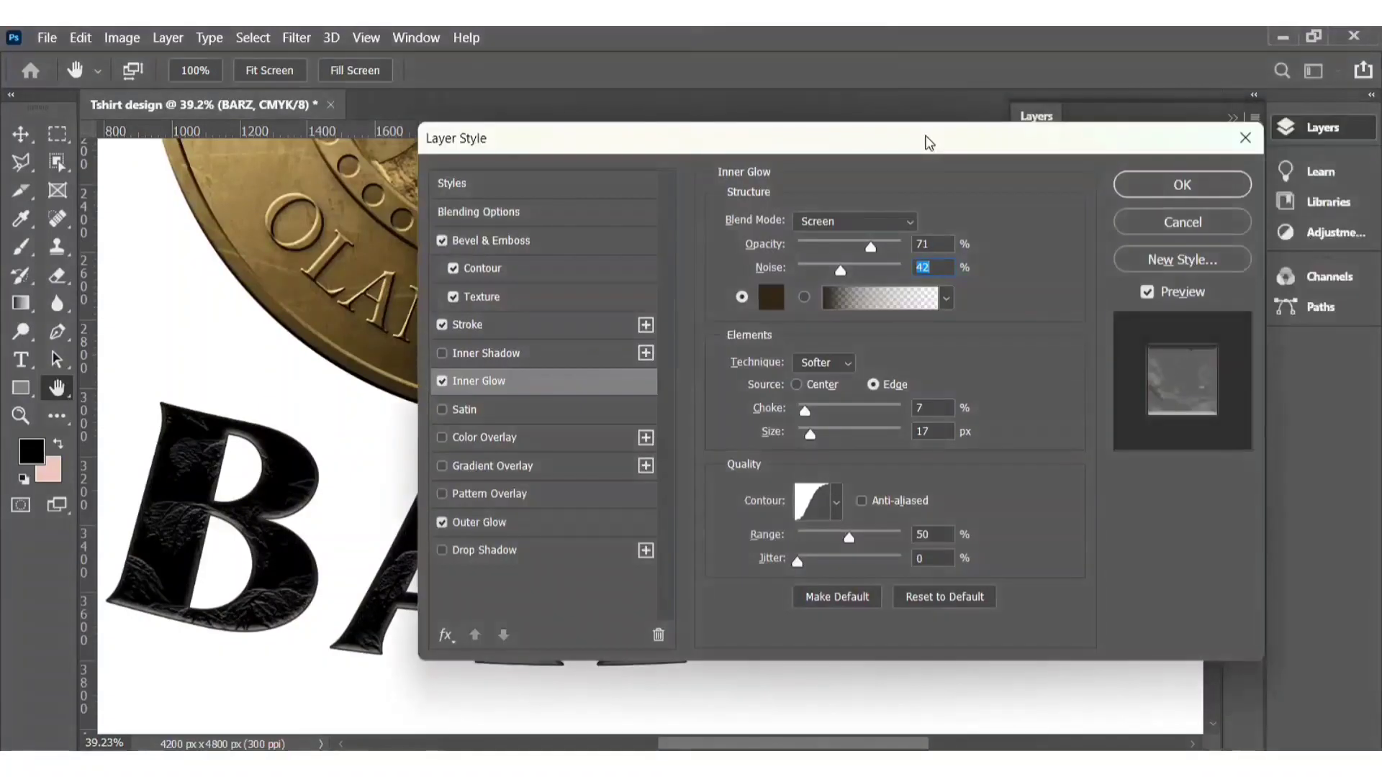
pyautogui.click(873, 221)
pyautogui.click(871, 234)
pyautogui.click(872, 223)
pyautogui.click(872, 389)
# Step: Add a new text layer reading BIG in a text box above the coin
pyautogui.scroll(-3, 574, 357)
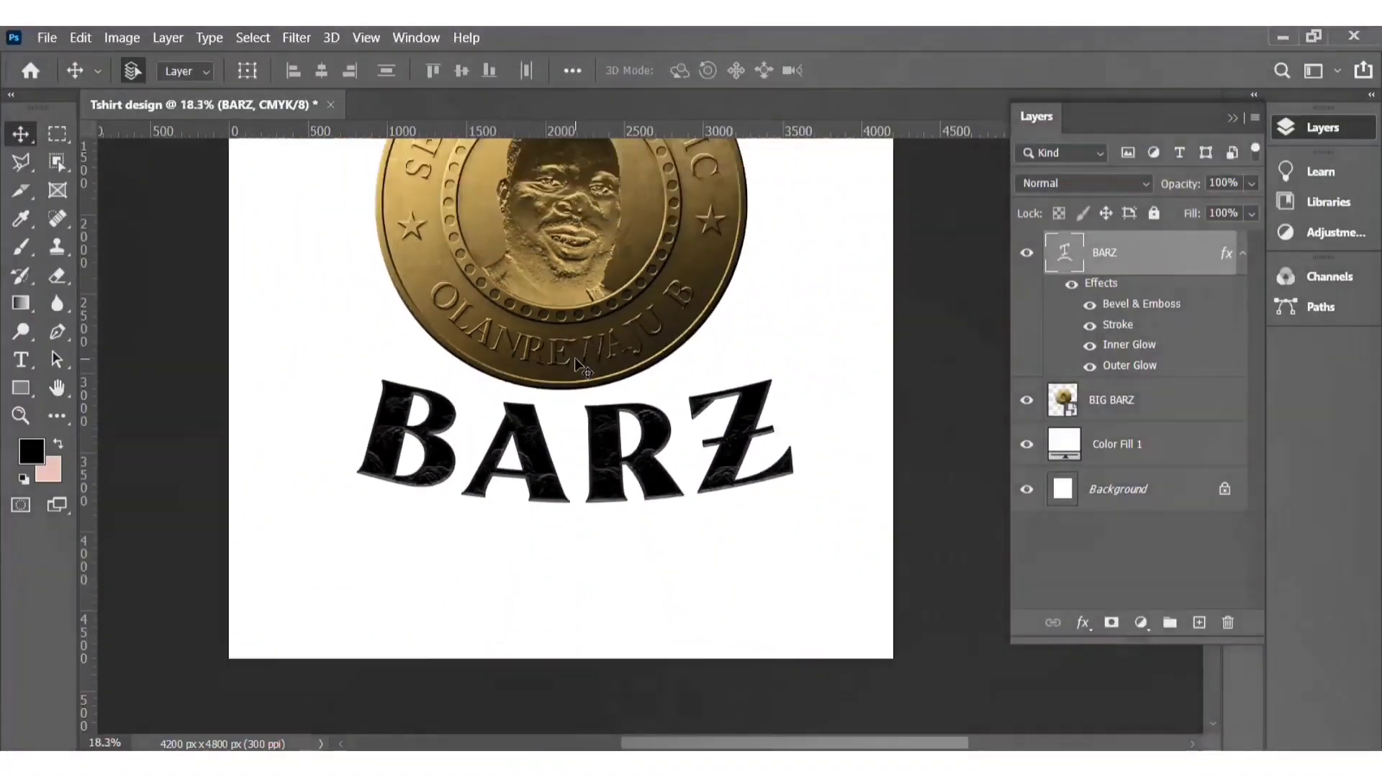
pyautogui.scroll(-1, 574, 357)
pyautogui.moveTo(583, 405); pyautogui.dragTo(668, 520)
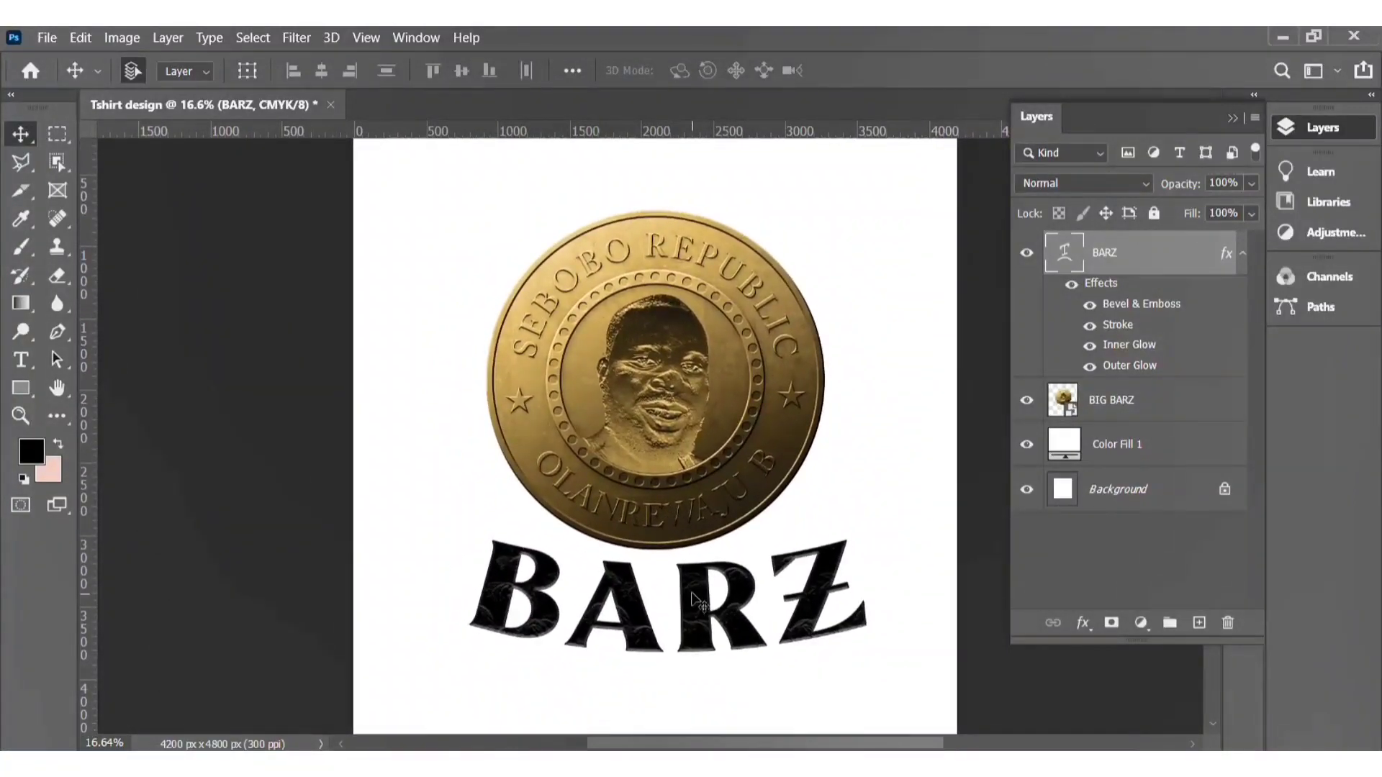
pyautogui.moveTo(691, 591); pyautogui.dragTo(690, 589)
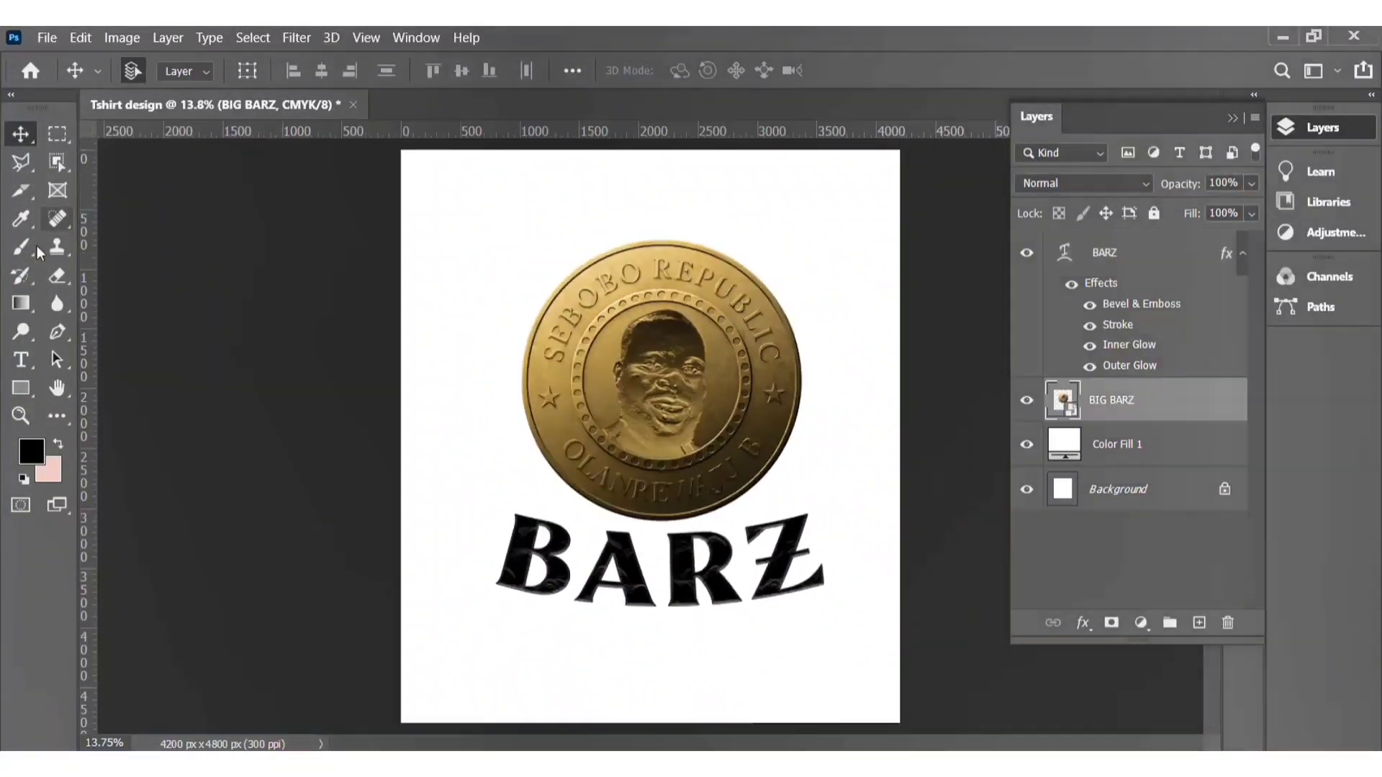
pyautogui.click(23, 358)
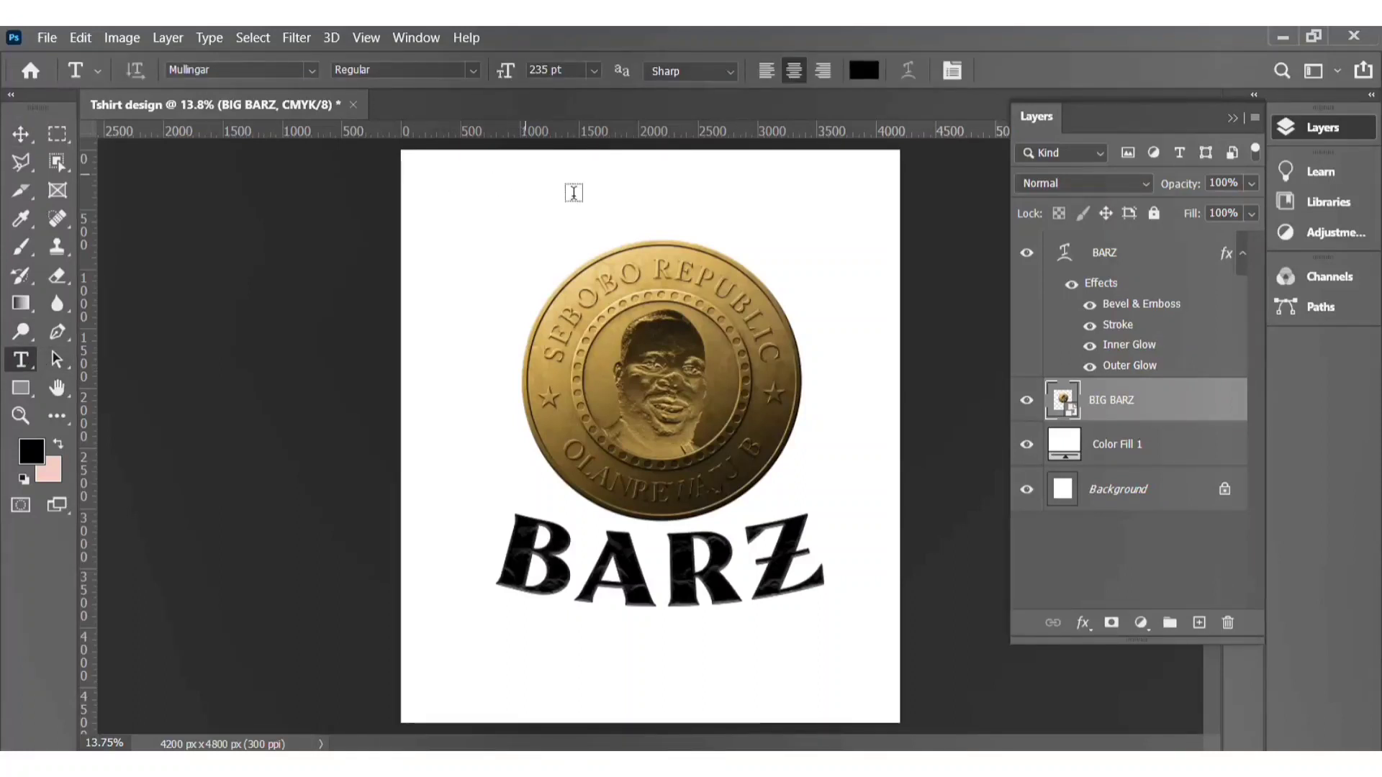
pyautogui.moveTo(521, 174); pyautogui.dragTo(827, 239)
pyautogui.write('BIG')
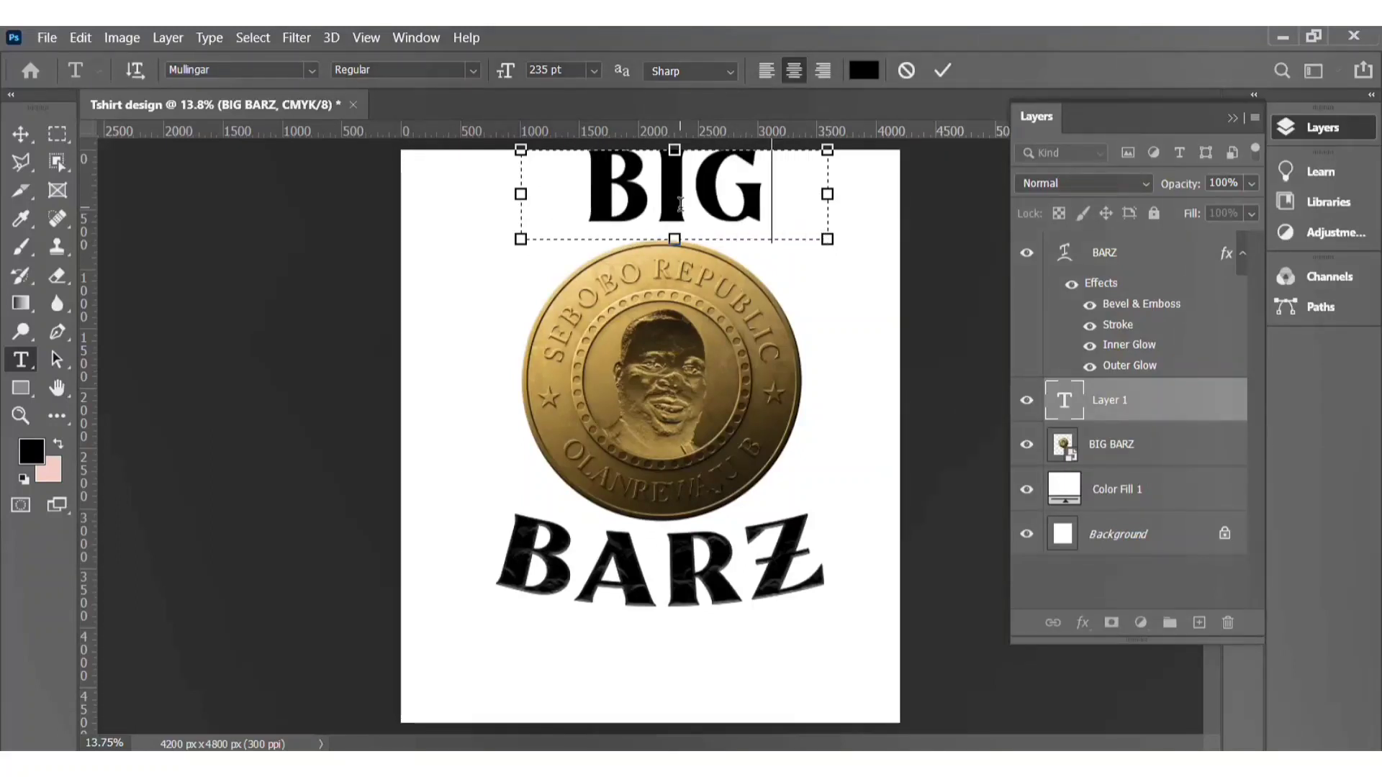
# Step: Color the BARZ text with a gold sampled from the coin
pyautogui.click(21, 134)
pyautogui.click(1105, 252)
pyautogui.click(1323, 127)
pyautogui.click(1146, 192)
pyautogui.click(1086, 315)
pyautogui.click(765, 374)
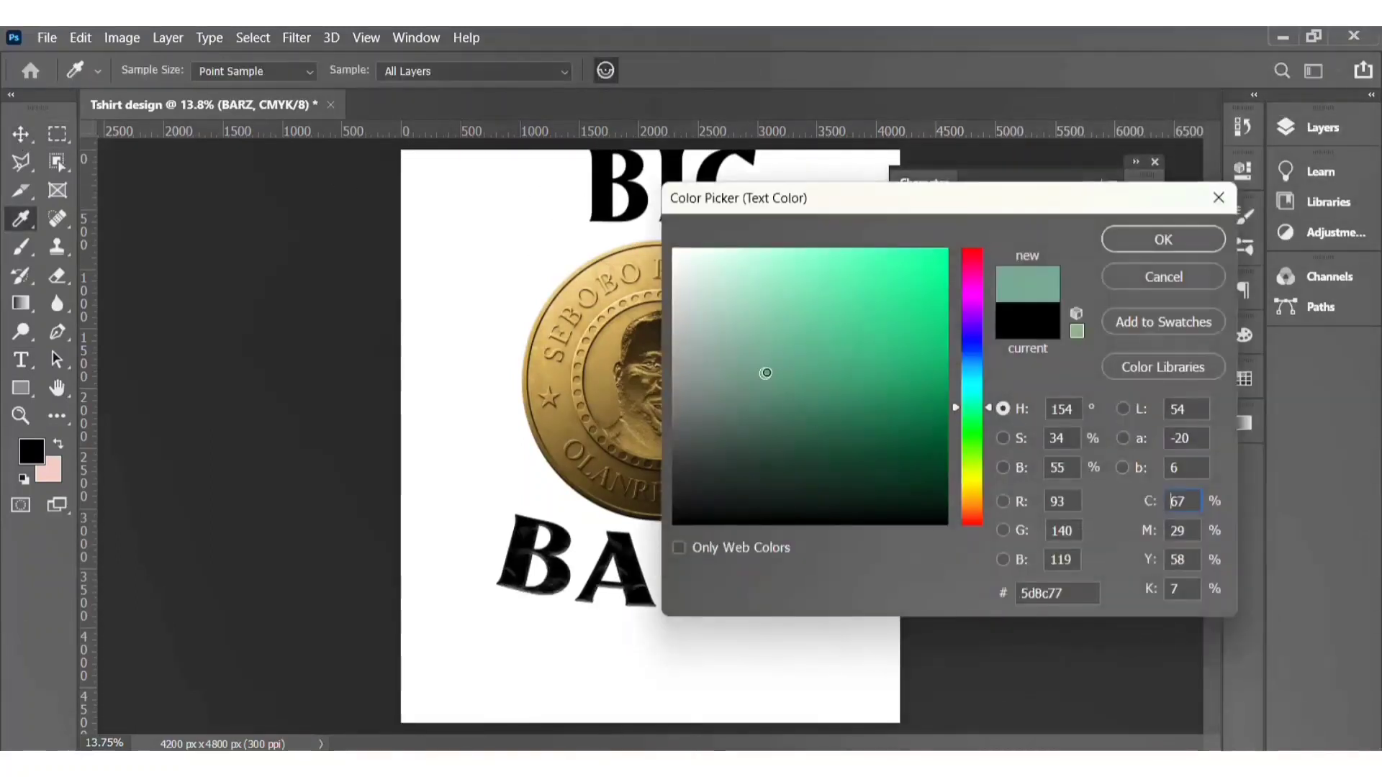
pyautogui.click(873, 302)
pyautogui.moveTo(925, 201); pyautogui.dragTo(1148, 166)
pyautogui.click(677, 434)
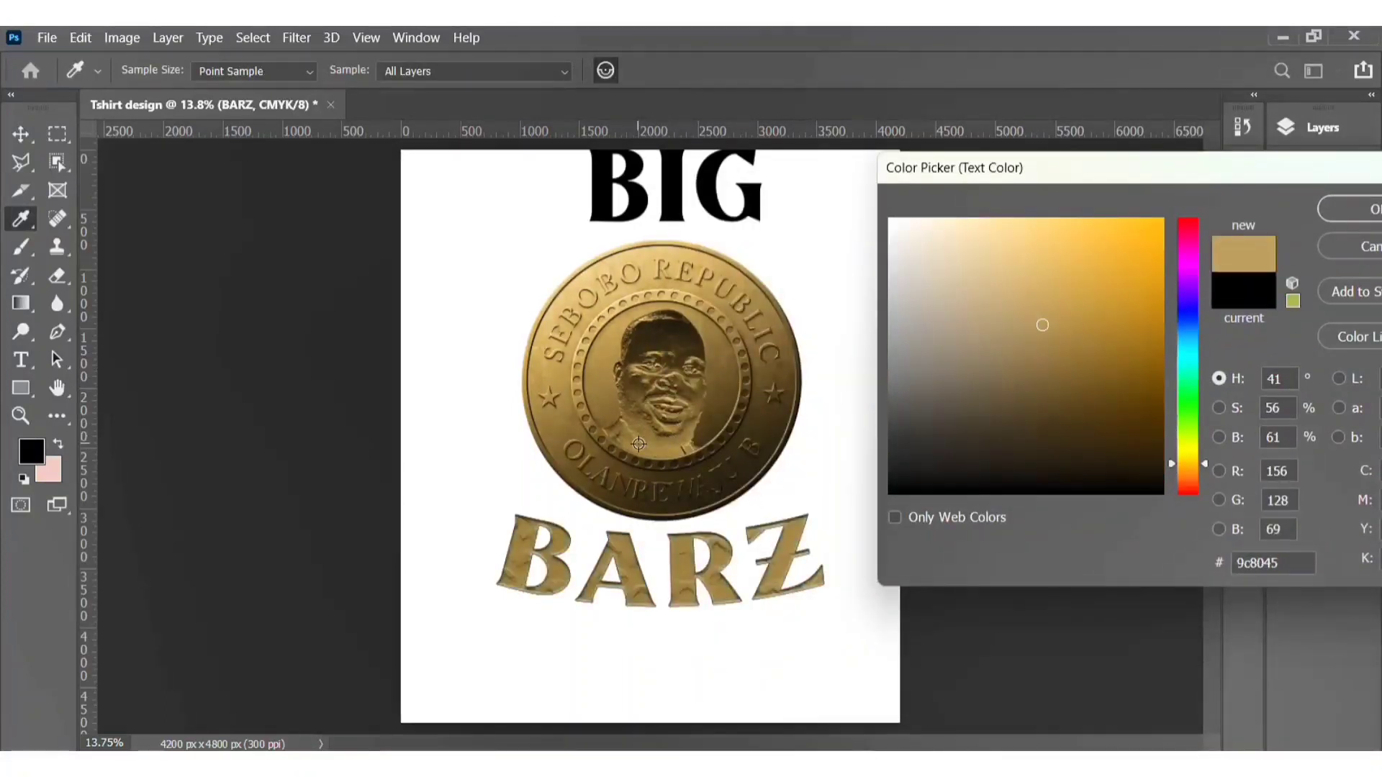
pyautogui.click(655, 451)
pyautogui.click(1041, 309)
pyautogui.click(1042, 326)
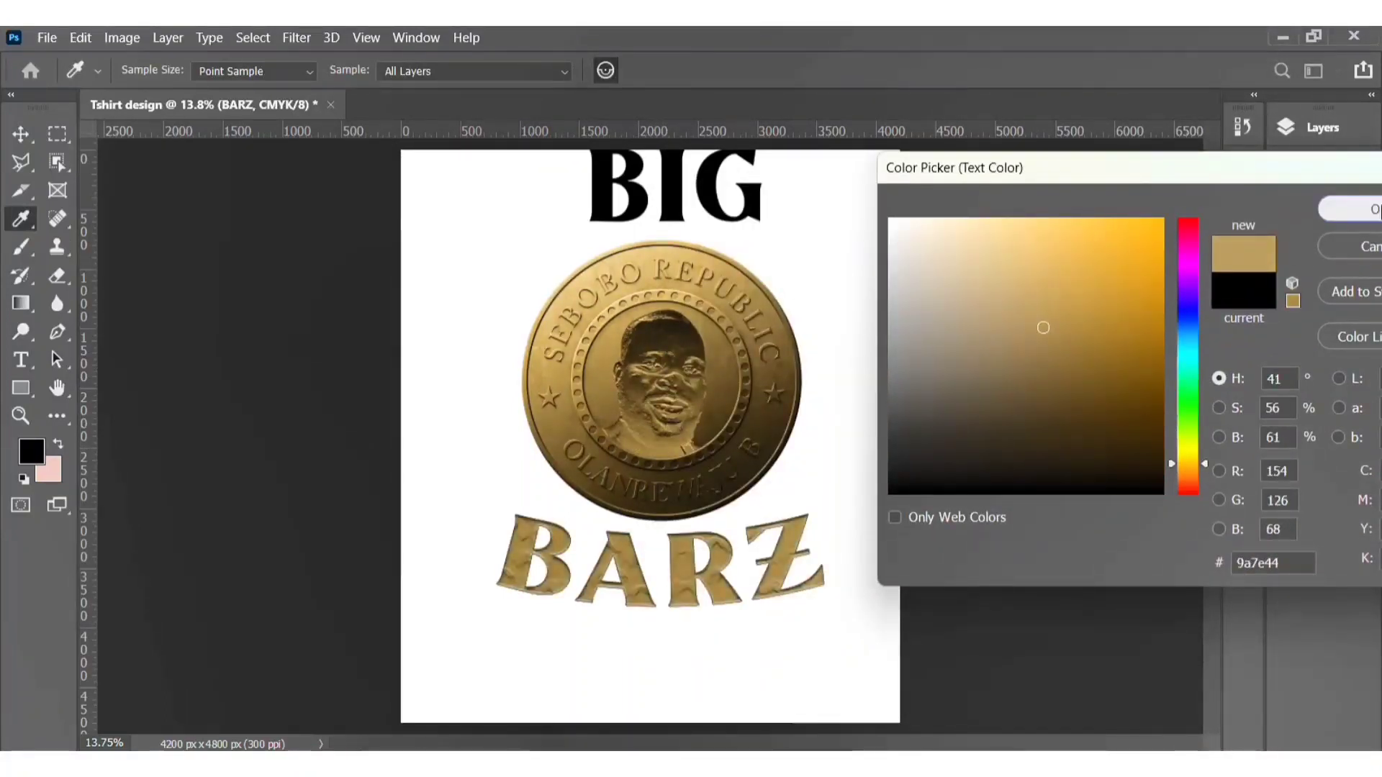
pyautogui.click(1370, 209)
# Step: Warp the BIG text into an arch above the coin with Free Transform
pyautogui.click(1144, 193)
pyautogui.moveTo(664, 359); pyautogui.dragTo(652, 360)
pyautogui.moveTo(673, 193)
pyautogui.mouseDown()
pyautogui.moveTo(648, 628)
pyautogui.moveTo(660, 209)
pyautogui.mouseUp()
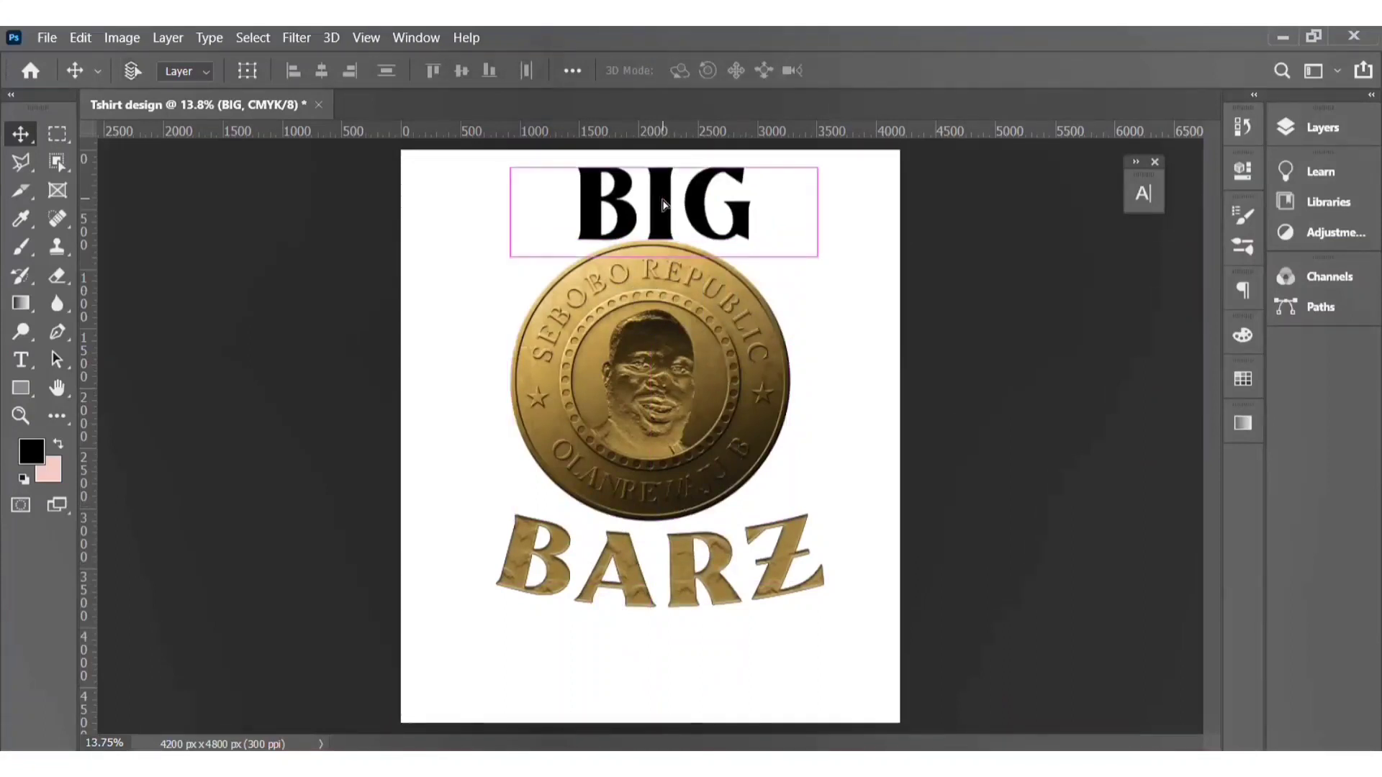
pyautogui.hotkey('ctrl', 't')
pyautogui.click(914, 70)
pyautogui.moveTo(664, 140)
pyautogui.mouseDown()
pyautogui.moveTo(660, 216)
pyautogui.moveTo(651, 141)
pyautogui.mouseUp()
pyautogui.click(1016, 70)
# Step: Move the BARZ text, the coin and the BIG text lower on the canvas, undoing a stray move
pyautogui.moveTo(631, 556); pyautogui.dragTo(621, 612)
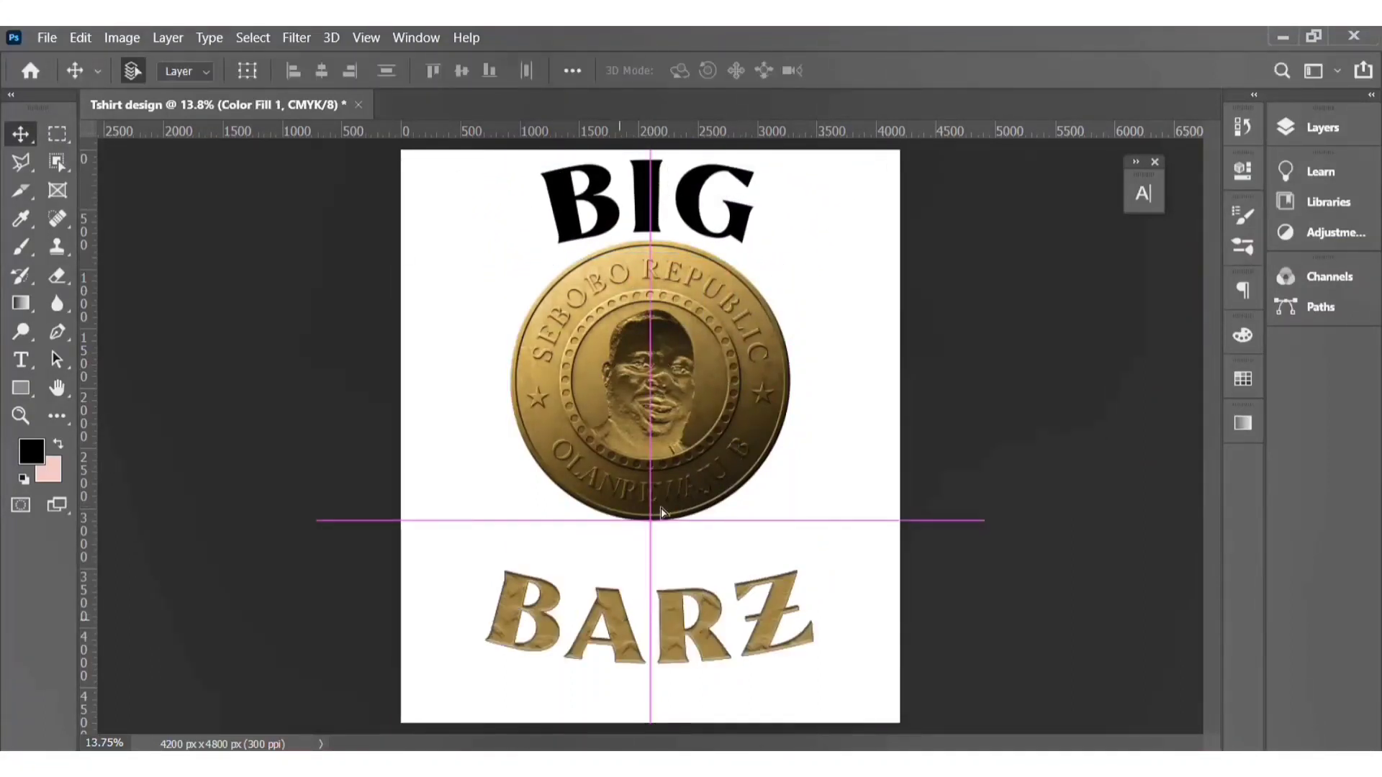
pyautogui.moveTo(688, 439); pyautogui.dragTo(687, 484)
pyautogui.click(685, 220)
pyautogui.moveTo(688, 223); pyautogui.dragTo(687, 261)
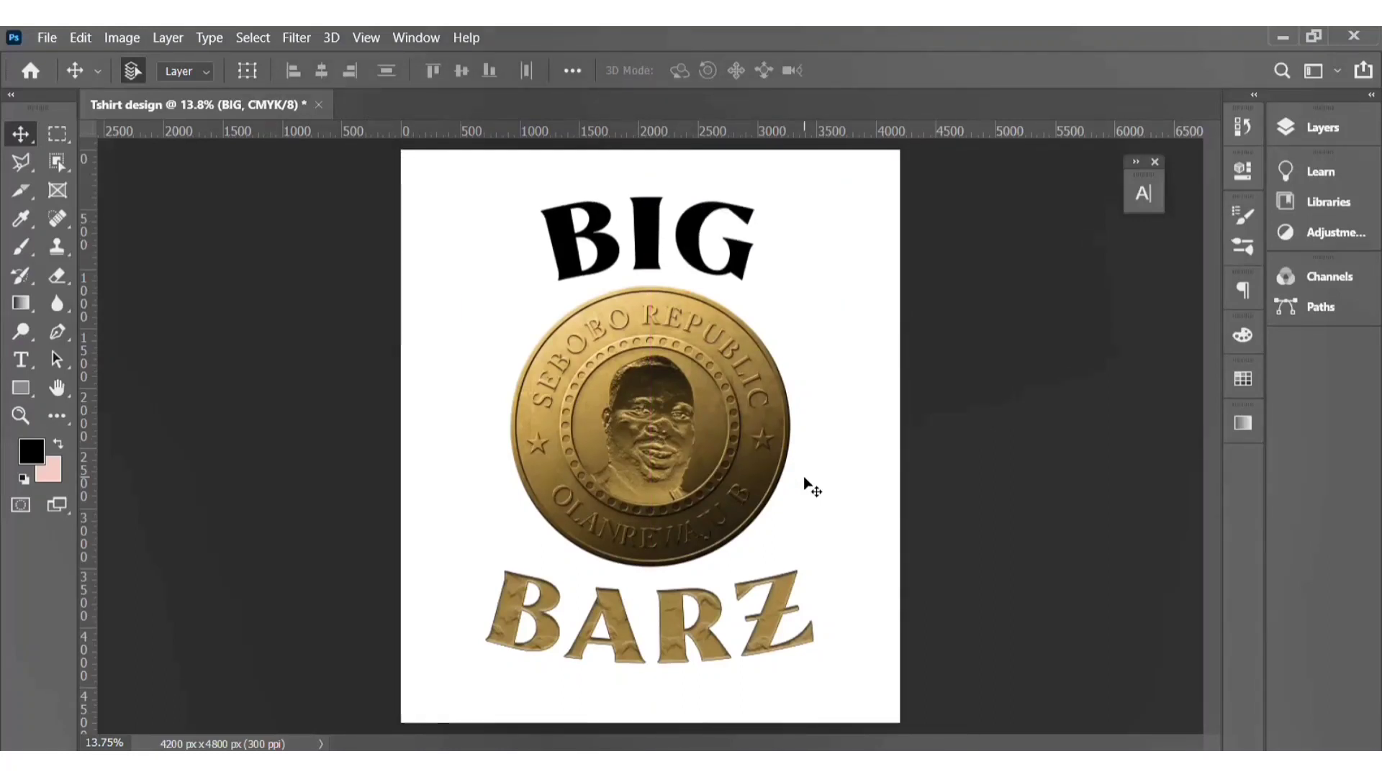
pyautogui.moveTo(645, 233); pyautogui.dragTo(650, 241)
pyautogui.hotkey('ctrl', 'z')
# Step: Nudge the coin image down four steps
pyautogui.click(669, 364)
pyautogui.hotkey('shift', 'Down')
pyautogui.hotkey('shift', 'Down')
pyautogui.hotkey('shift', 'Down')
pyautogui.hotkey('shift', 'Down')
pyautogui.hotkey('shift', 'Down')
pyautogui.hotkey('shift', 'Down')
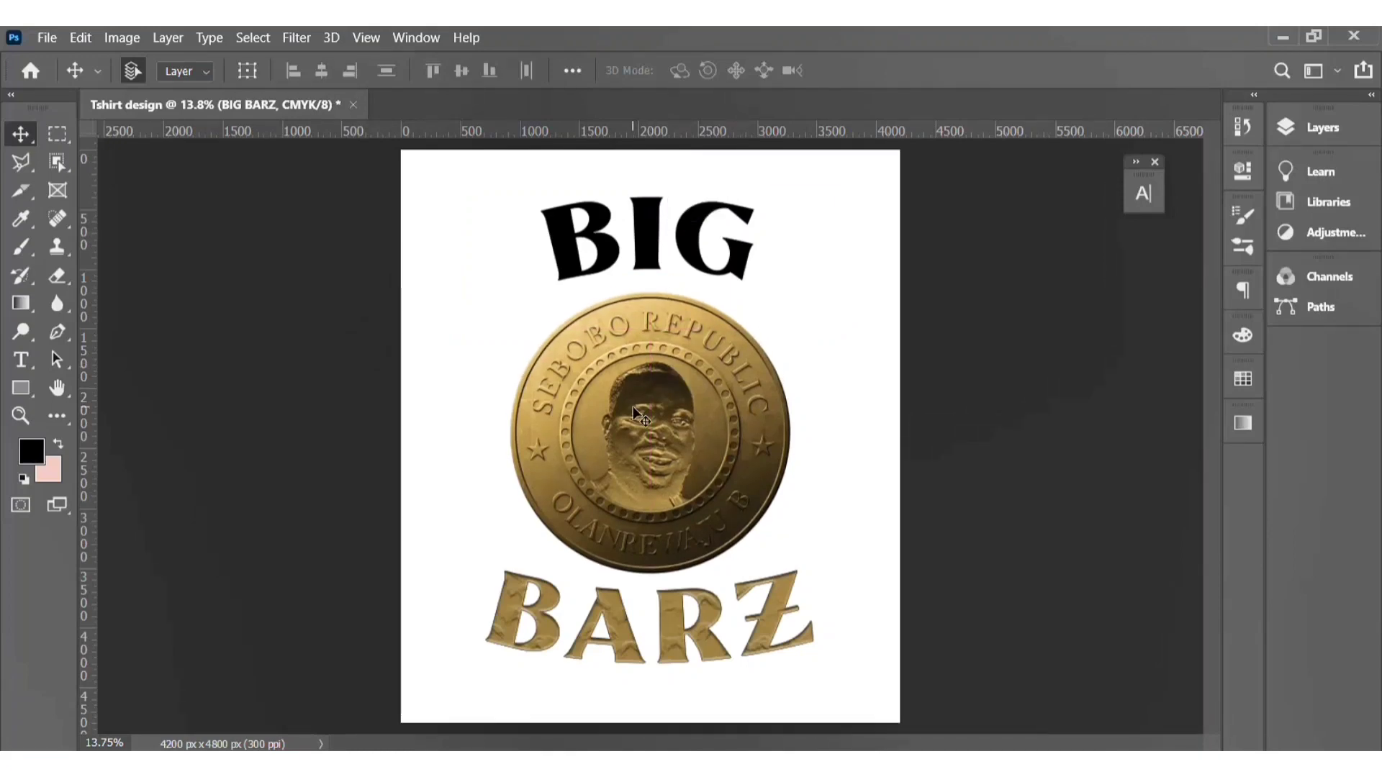
# Step: Copy the BARZ layer's style and paste it onto the BIG text layer
pyautogui.click(644, 222)
pyautogui.click(1330, 130)
pyautogui.rightClick(1136, 248)
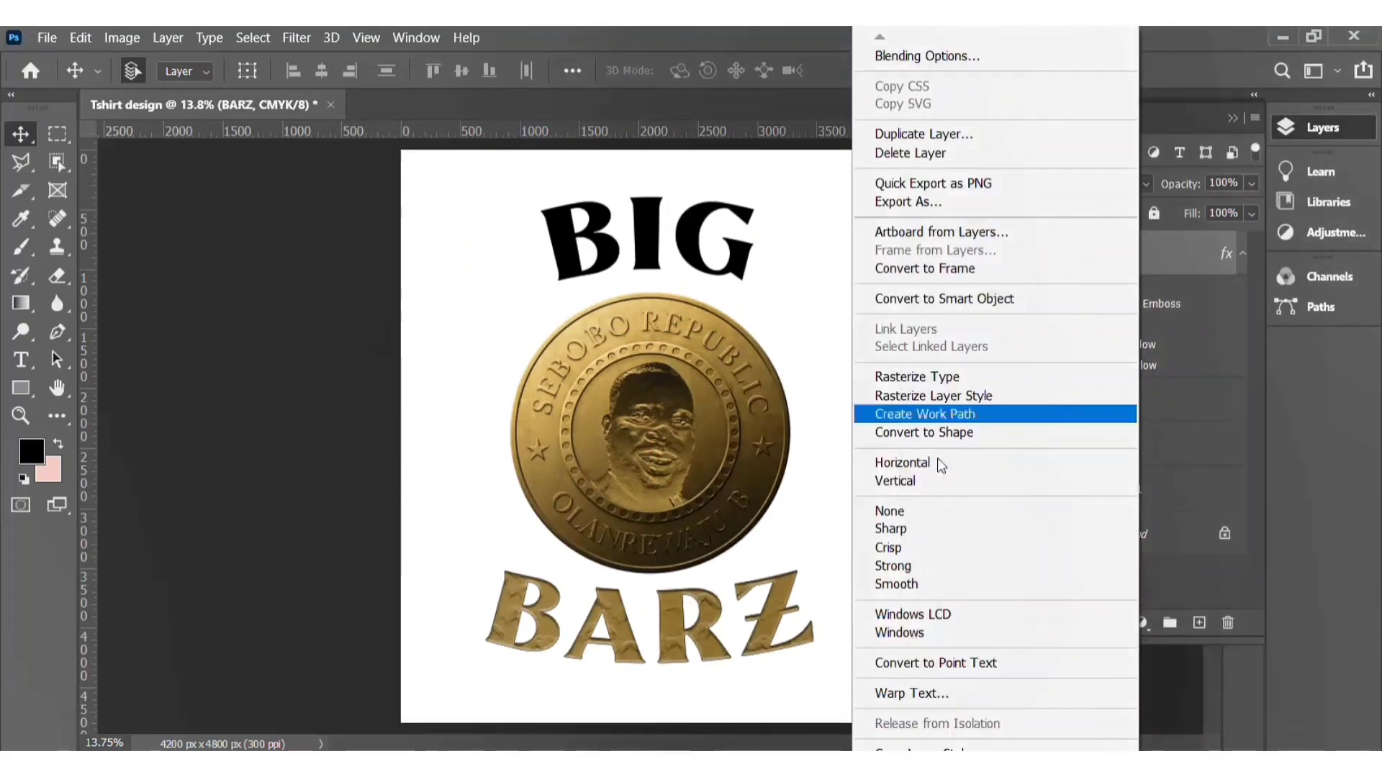
pyautogui.click(943, 752)
pyautogui.rightClick(1182, 400)
pyautogui.click(984, 769)
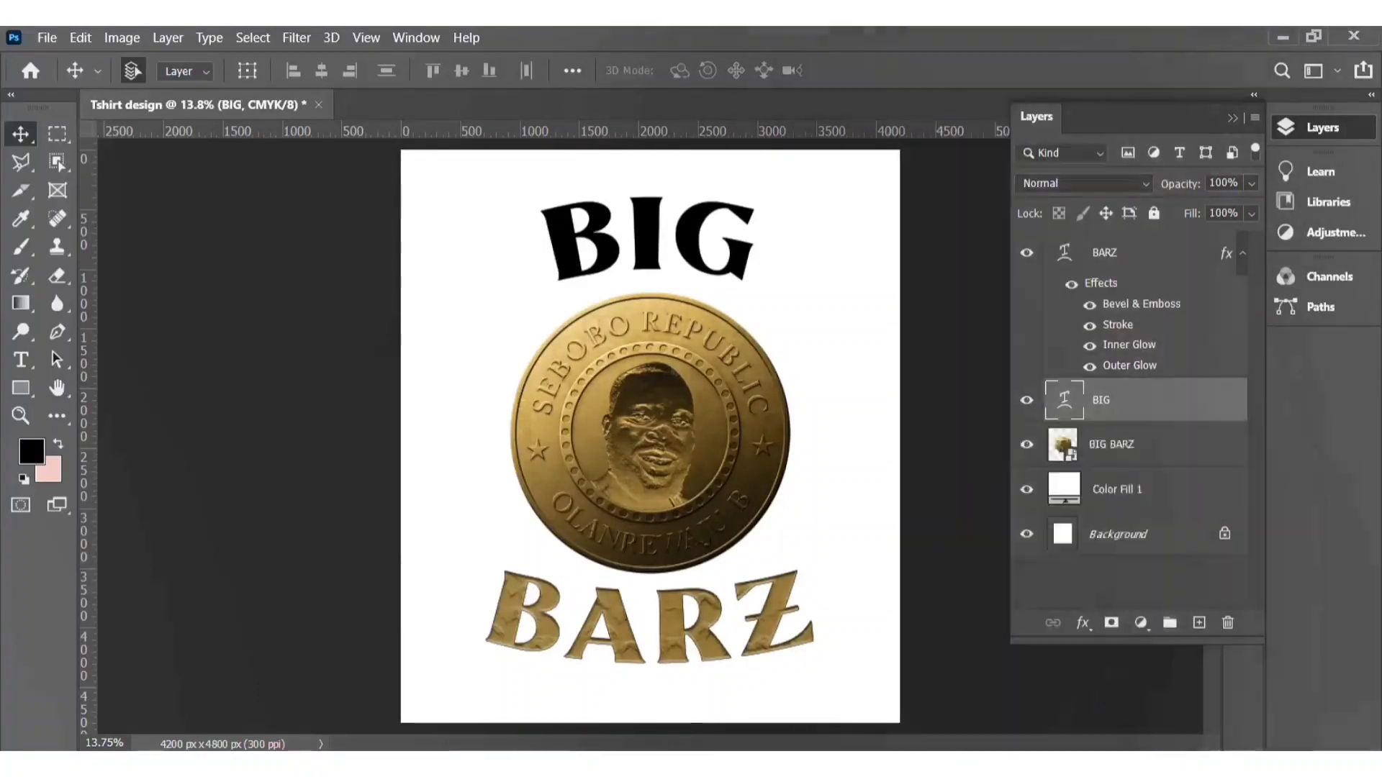
pyautogui.click(1323, 127)
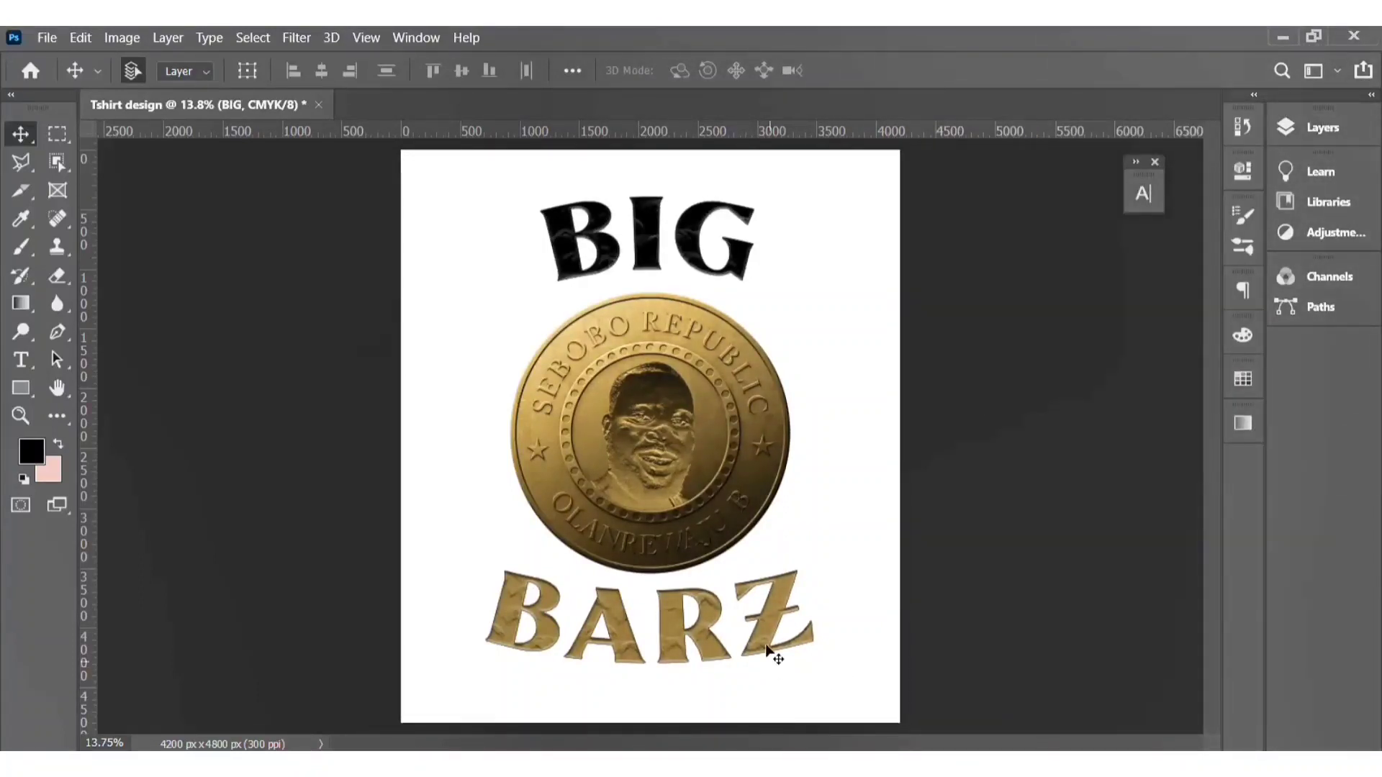
# Step: Color the BIG text with the same gold as the BARZ text, hex 9a7e44
pyautogui.click(775, 651)
pyautogui.click(1144, 193)
pyautogui.click(1087, 317)
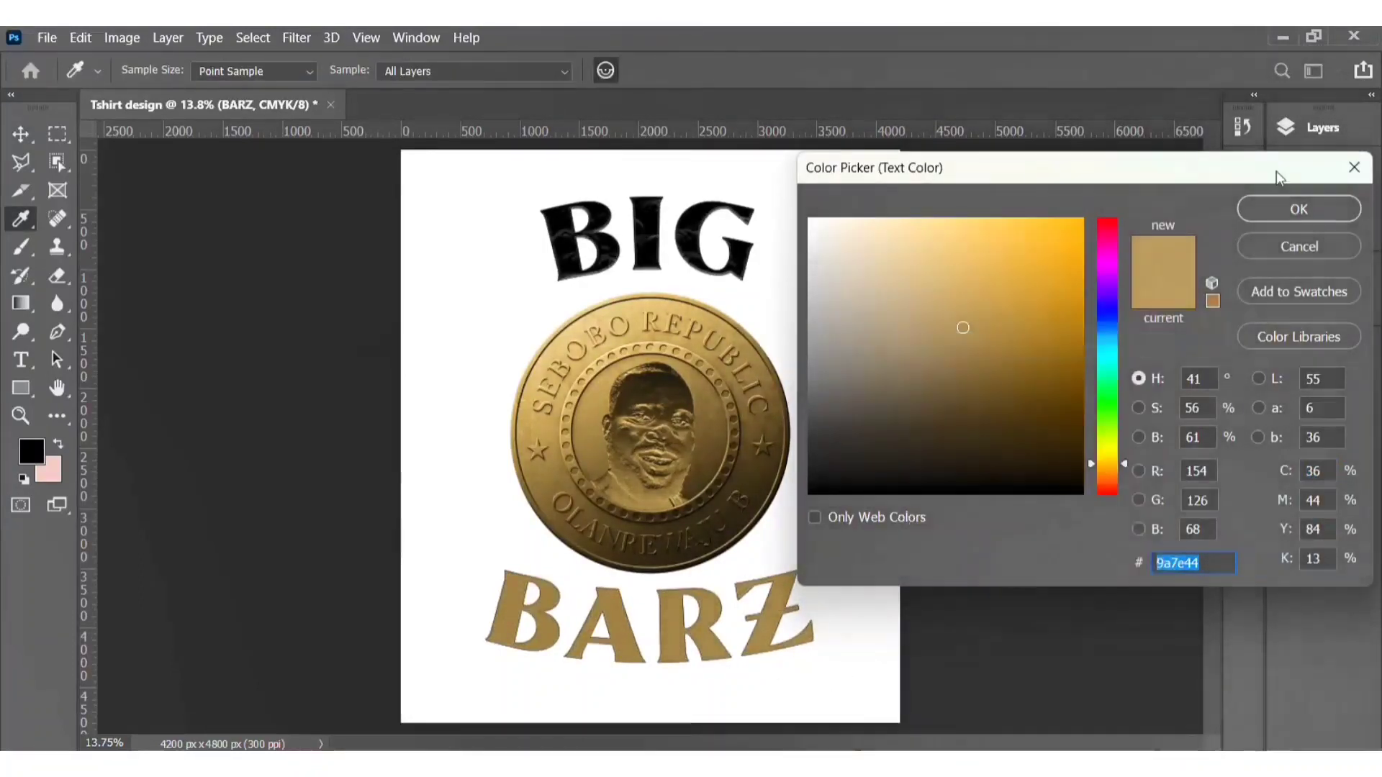
pyautogui.click(1295, 208)
pyautogui.click(663, 256)
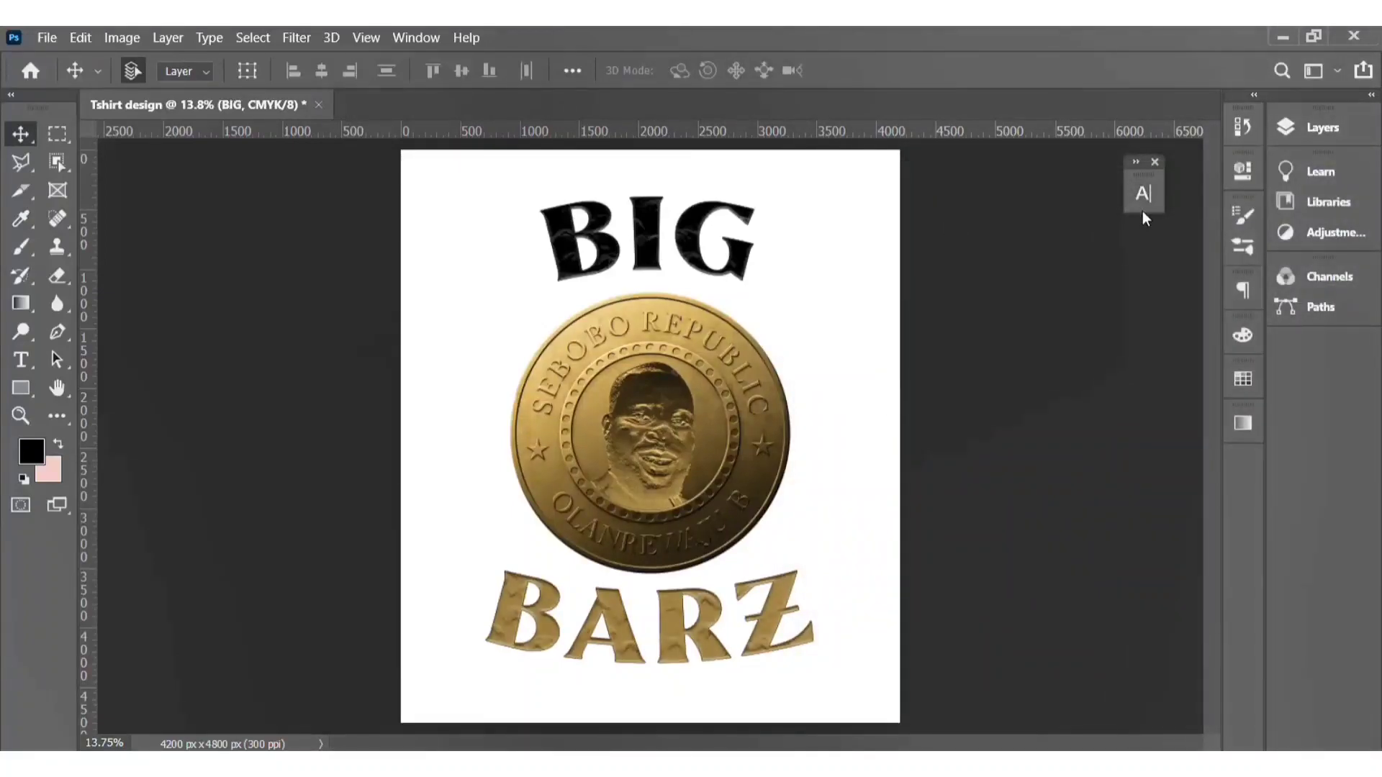
pyautogui.click(1144, 192)
pyautogui.click(1076, 330)
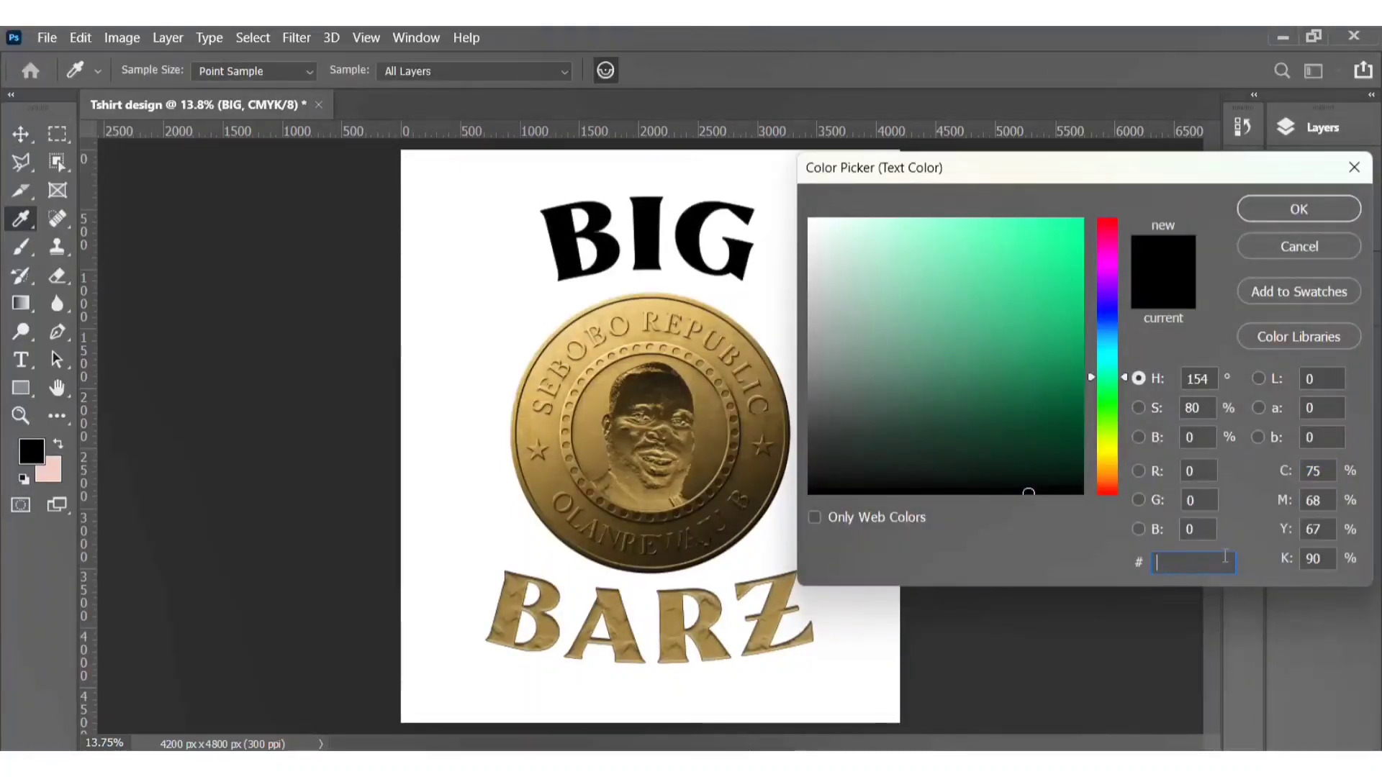
pyautogui.rightClick(1224, 559)
pyautogui.click(968, 358)
pyautogui.click(1298, 209)
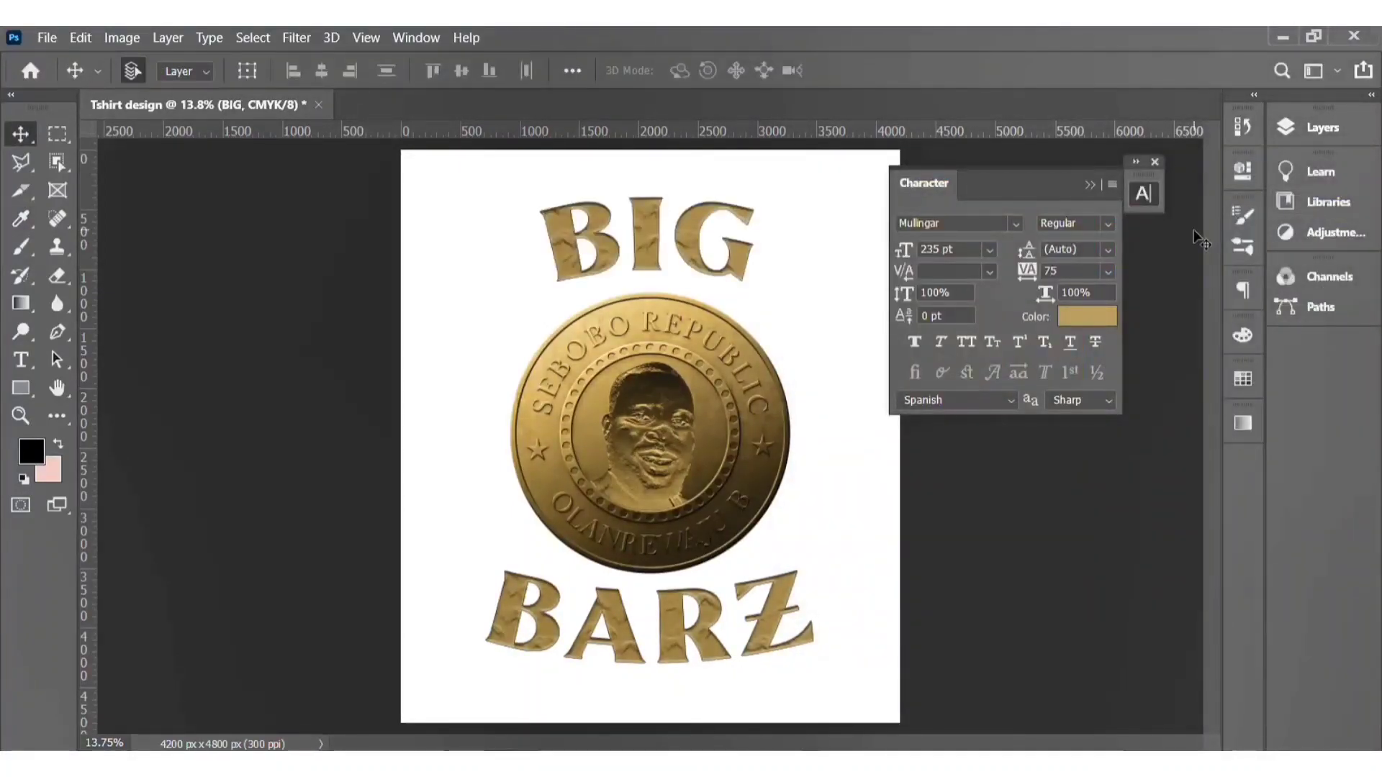
pyautogui.click(1146, 195)
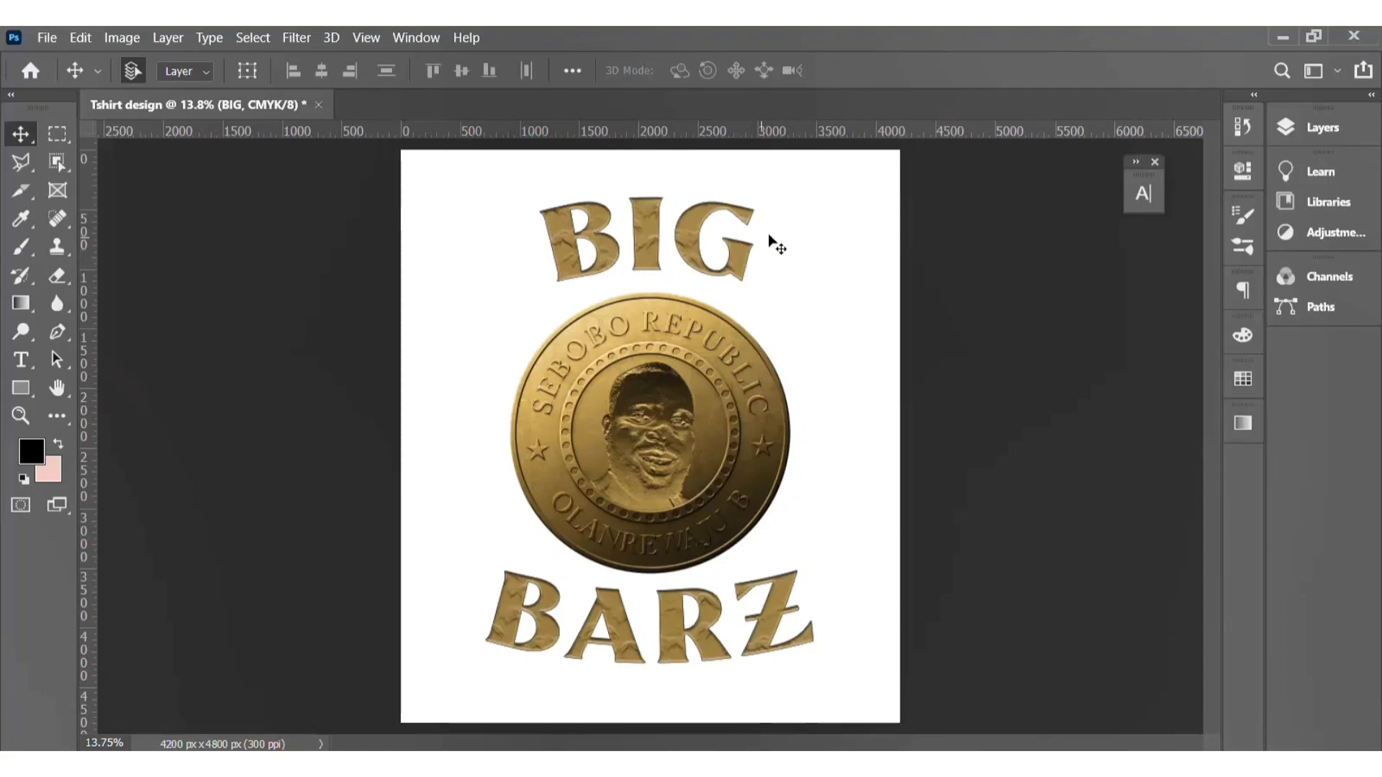
# Step: Zoom in and compare the BIG text with its layer effects switched off and back on
pyautogui.click(1296, 129)
pyautogui.scroll(6, 824, 276)
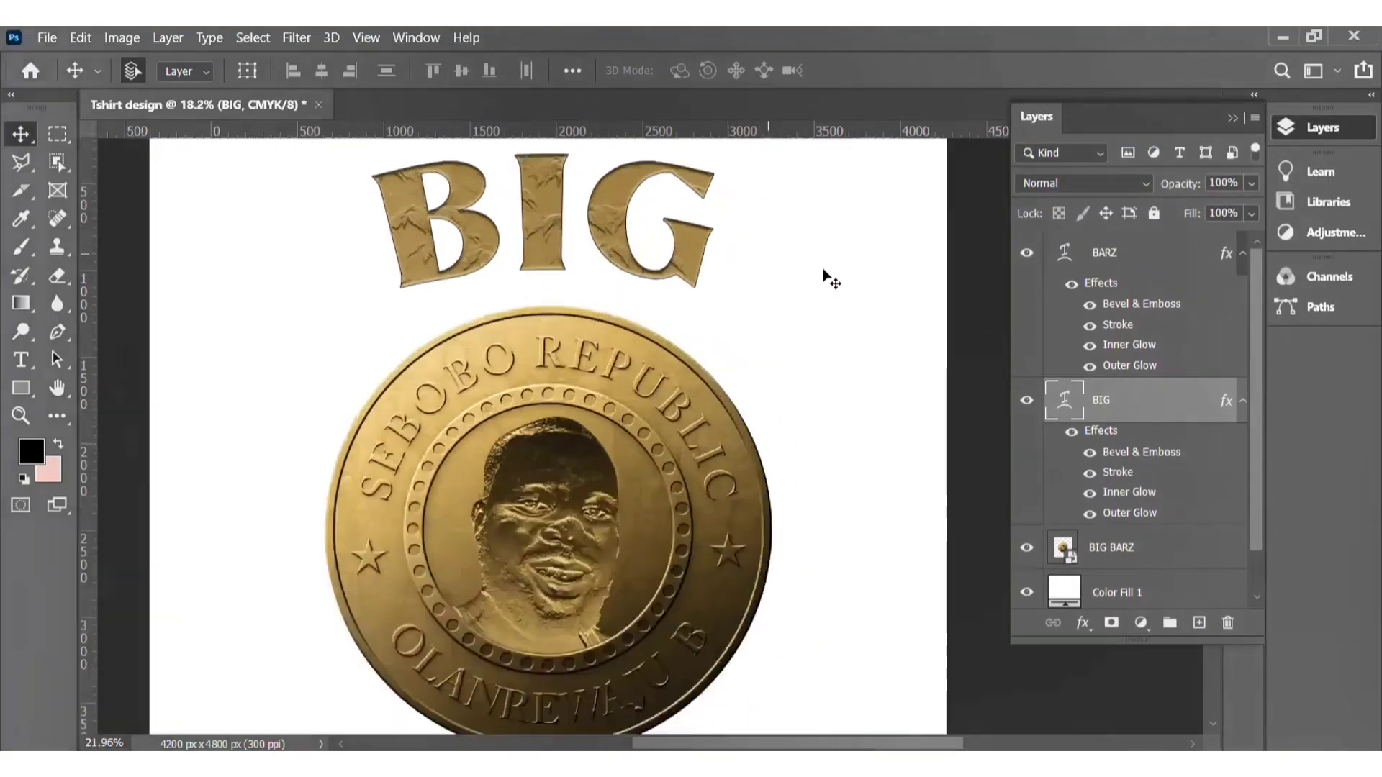
pyautogui.scroll(-1, 680, 256)
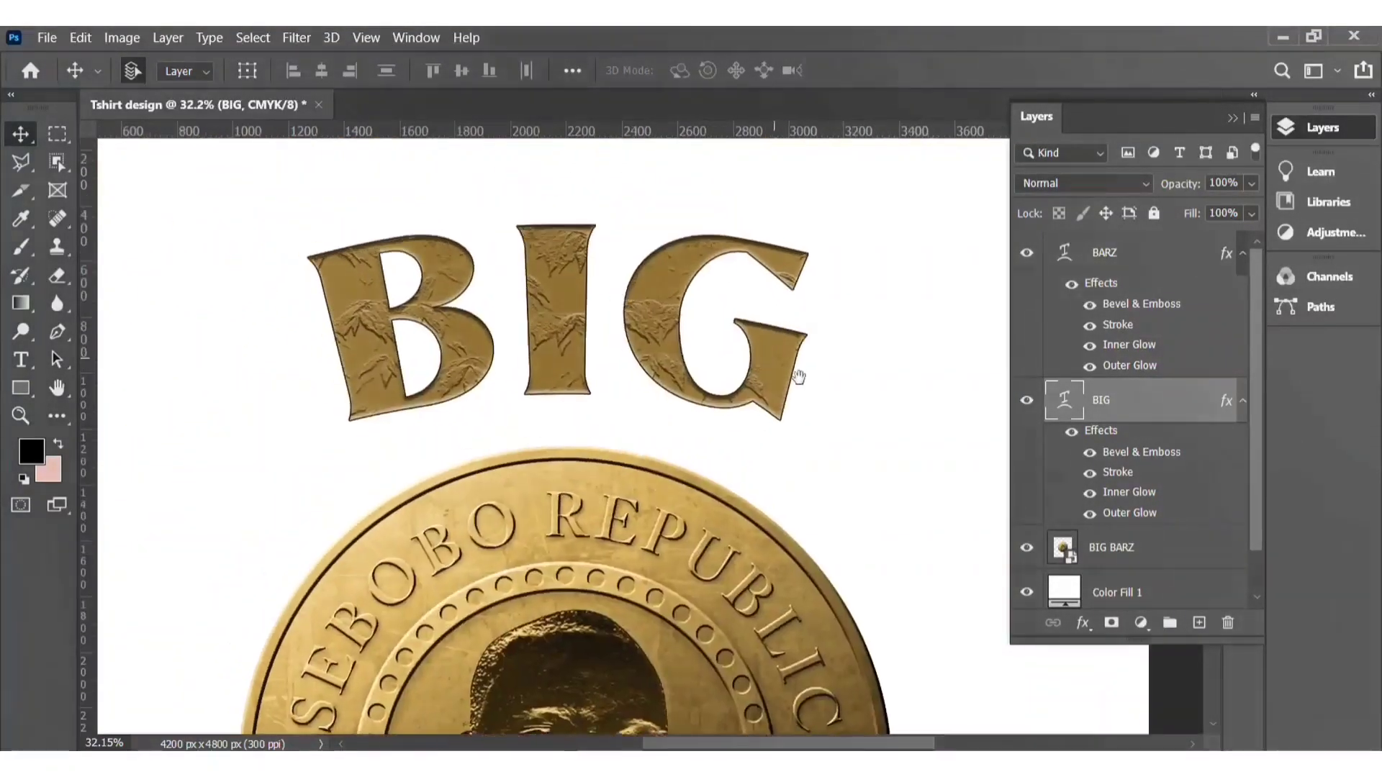
pyautogui.doubleClick(1093, 475)
pyautogui.press('Return')
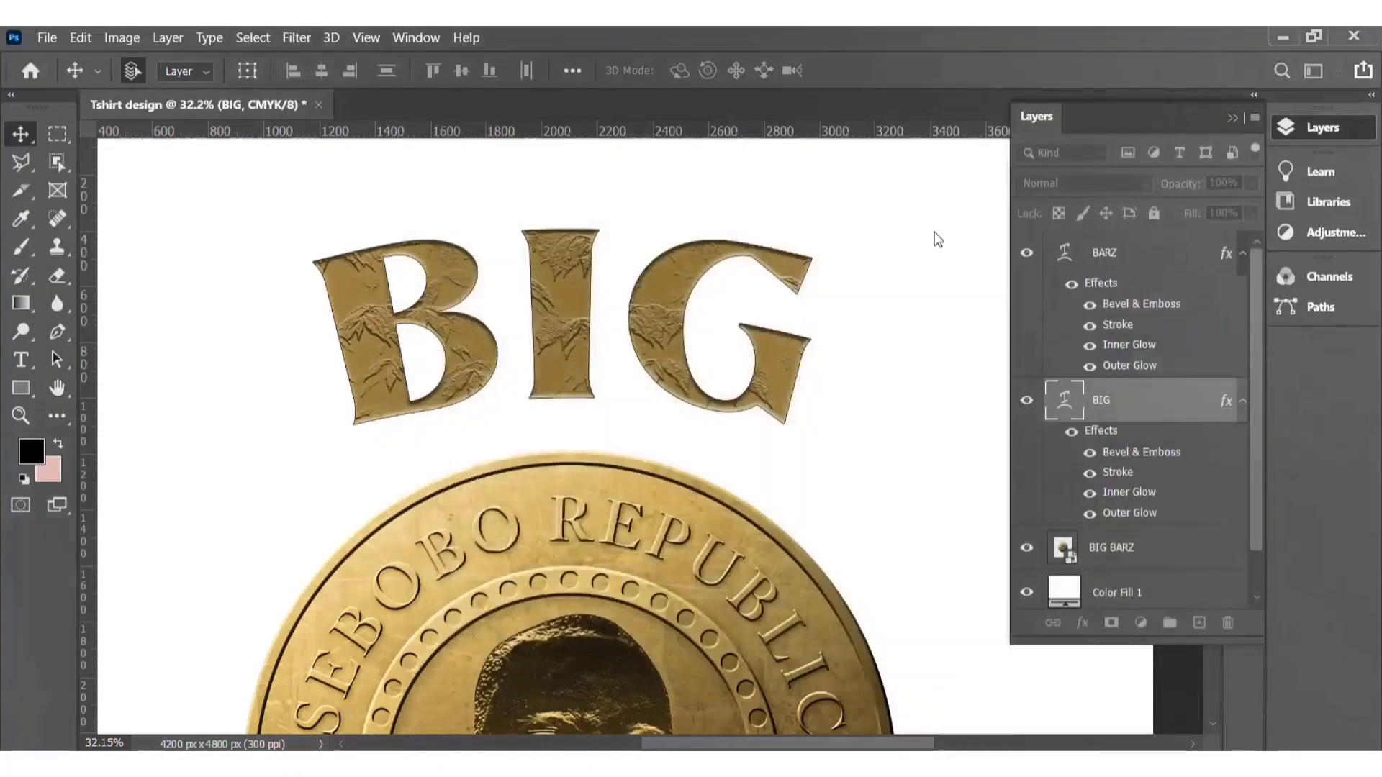
pyautogui.doubleClick(1094, 333)
pyautogui.press('Return')
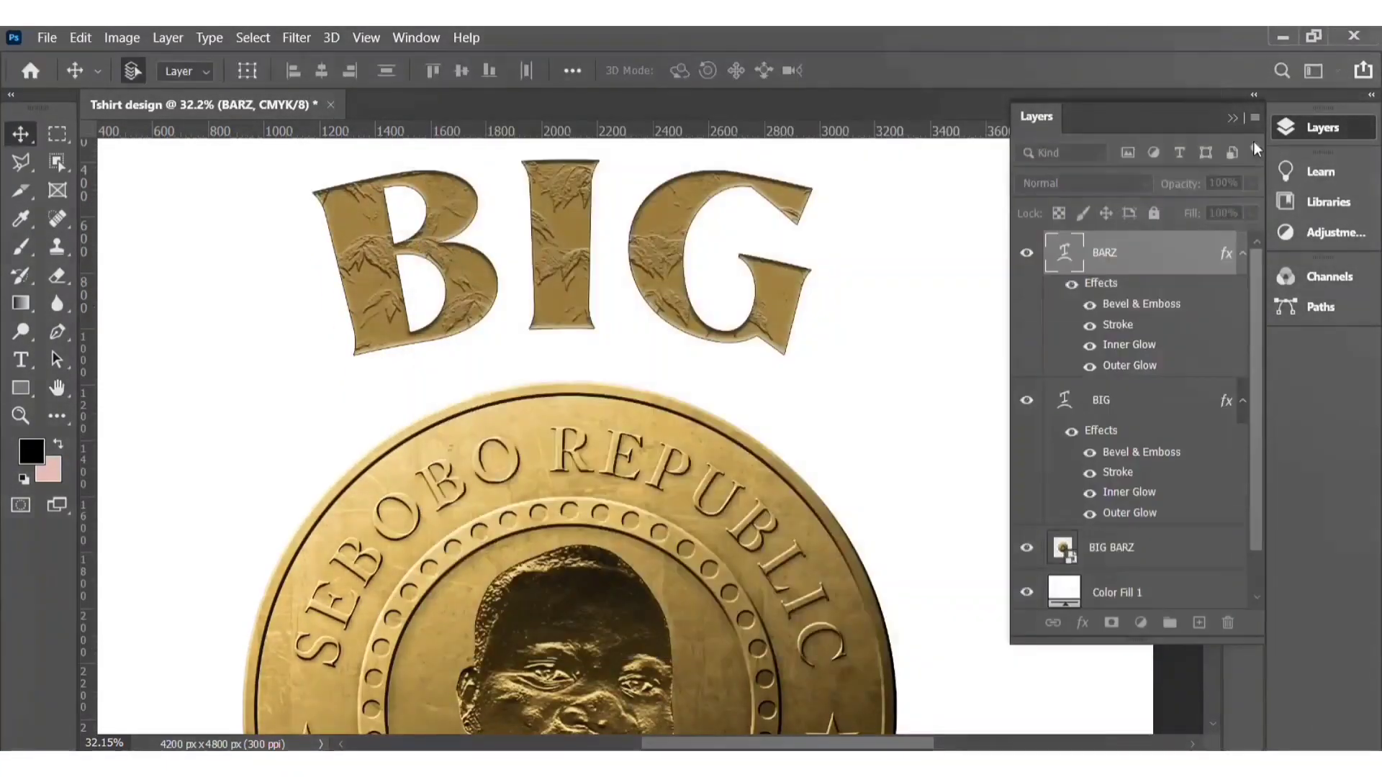
pyautogui.click(1142, 454)
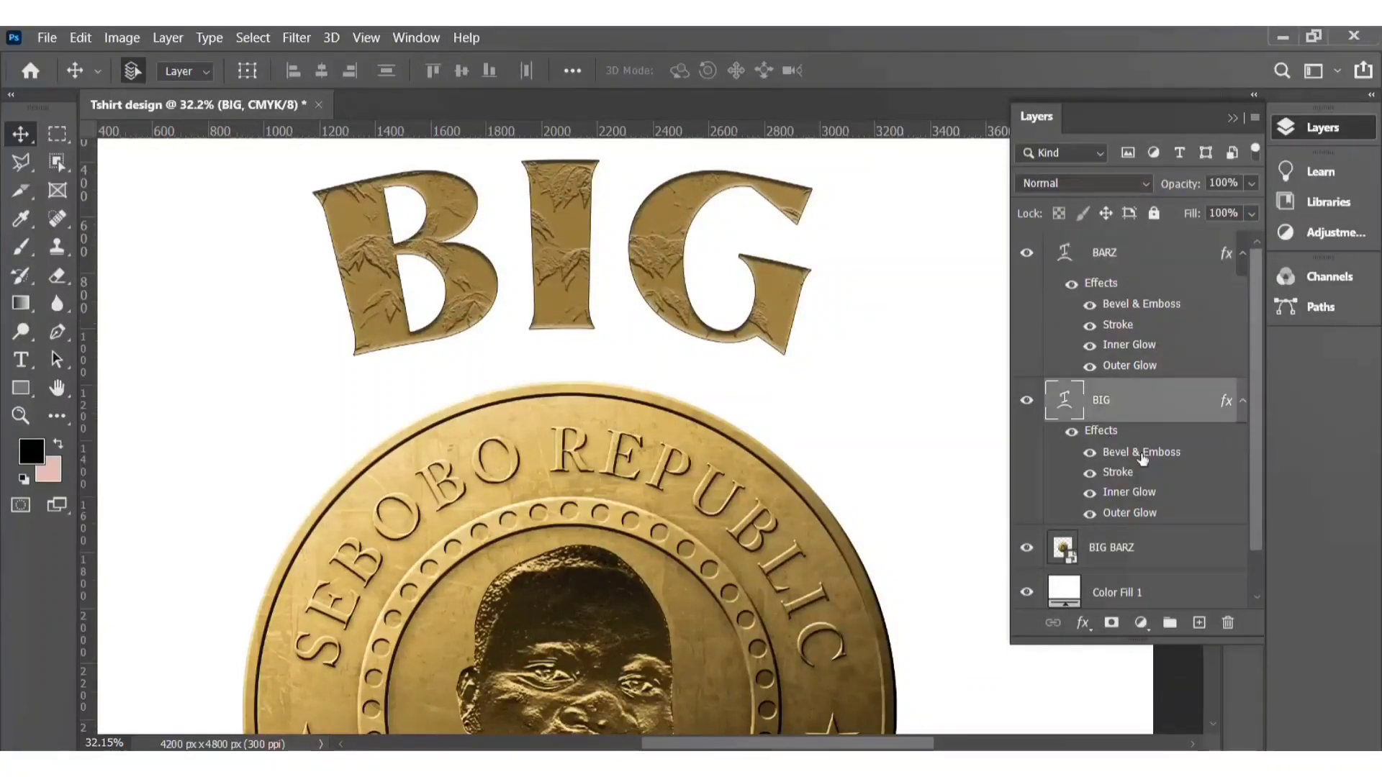
pyautogui.click(1091, 514)
pyautogui.click(1090, 452)
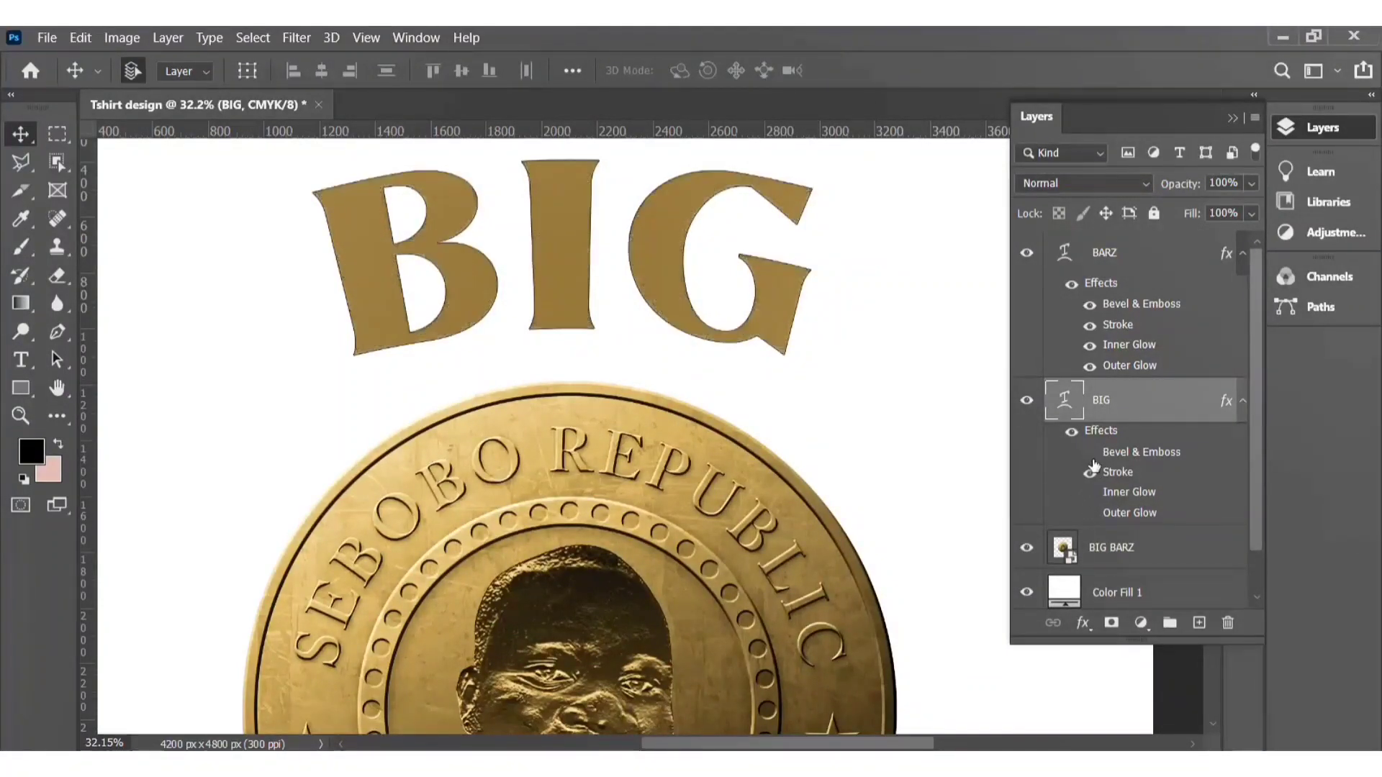
pyautogui.click(1090, 493)
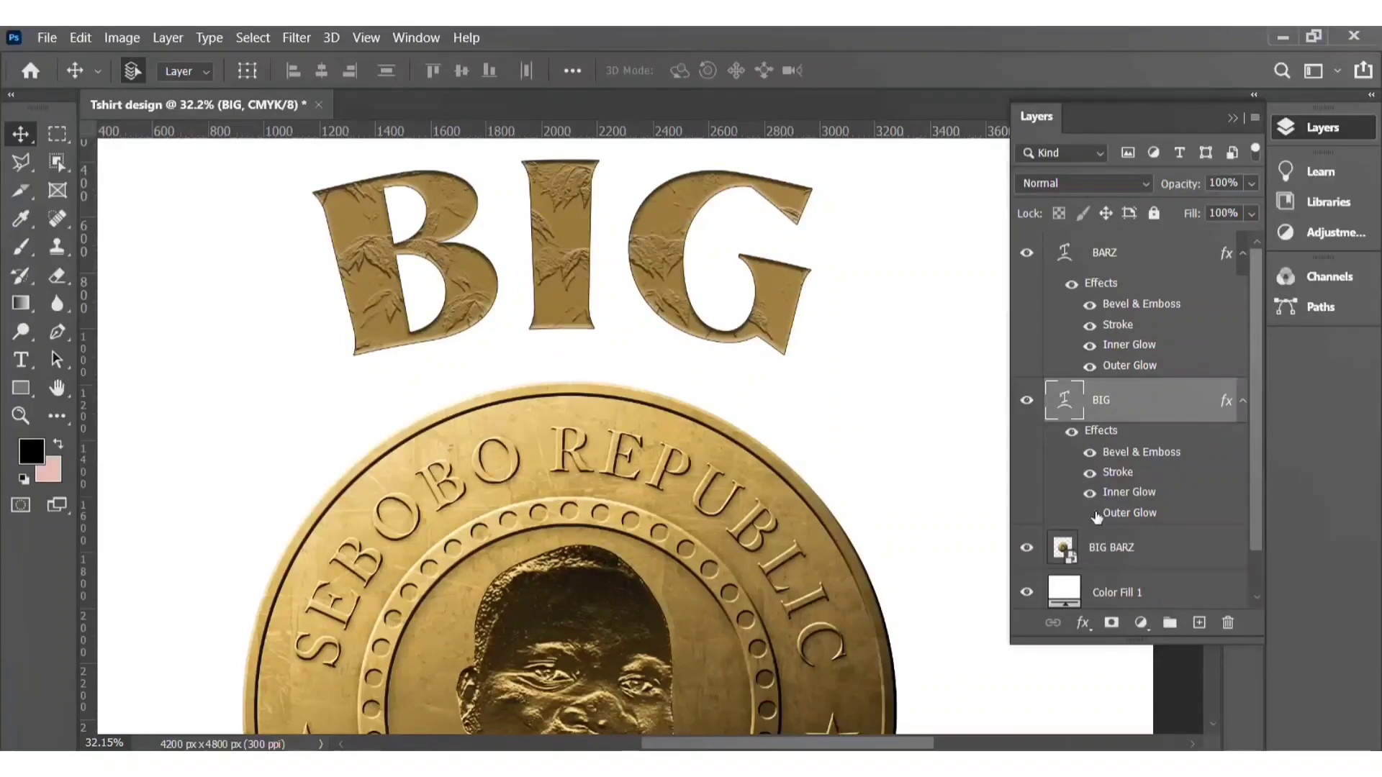
# Step: Nudge the coin image and the BIG text slightly to fine-tune their vertical positions
pyautogui.scroll(-6, 945, 506)
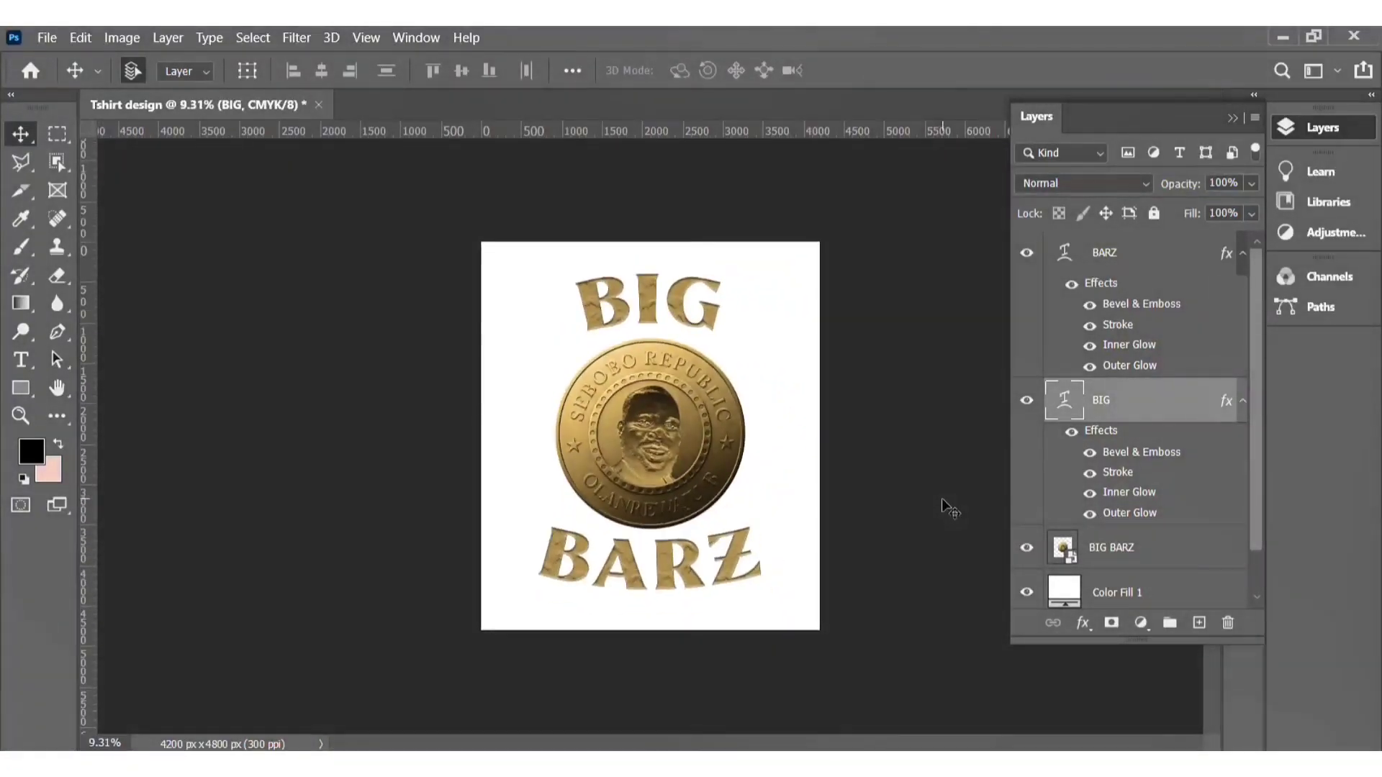
pyautogui.moveTo(659, 389); pyautogui.dragTo(659, 384)
pyautogui.click(650, 309)
pyautogui.moveTo(652, 310); pyautogui.dragTo(651, 312)
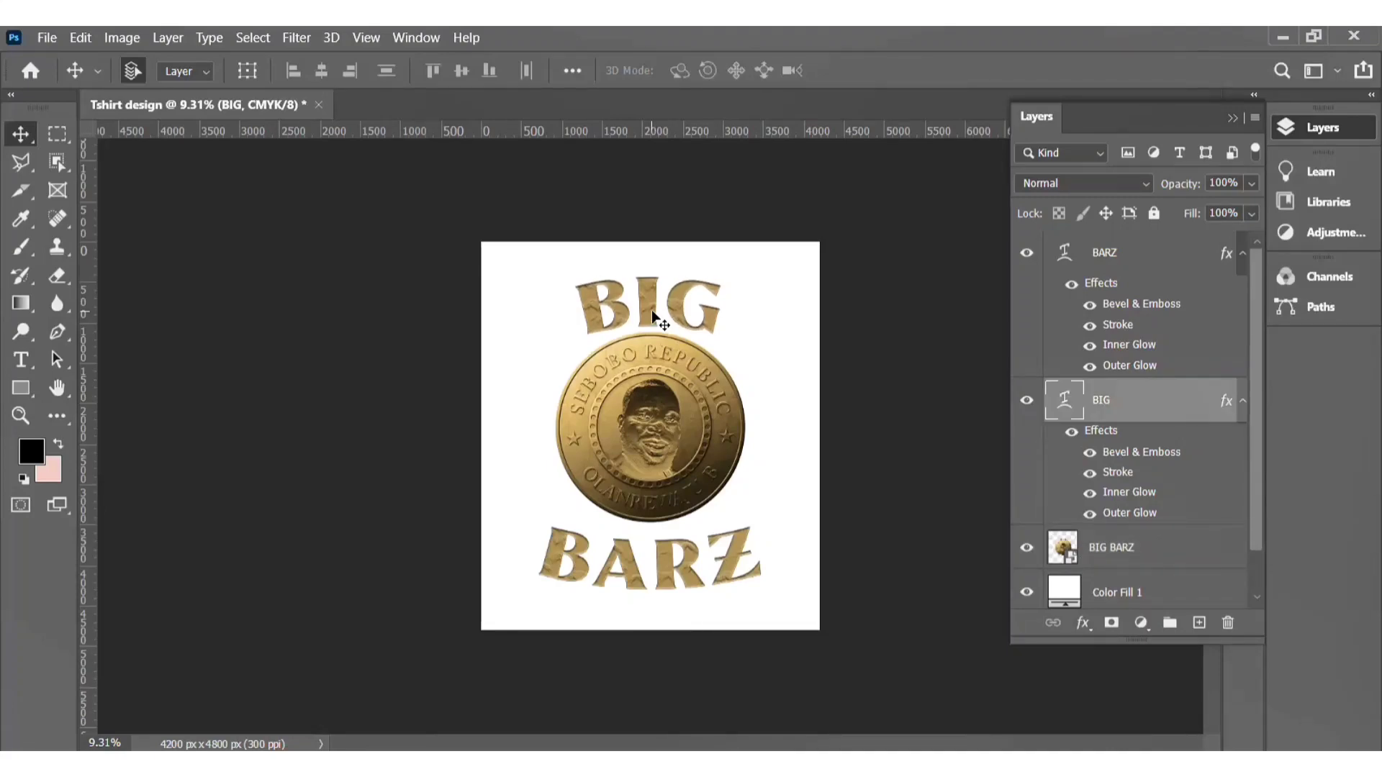
pyautogui.moveTo(666, 406); pyautogui.dragTo(666, 412)
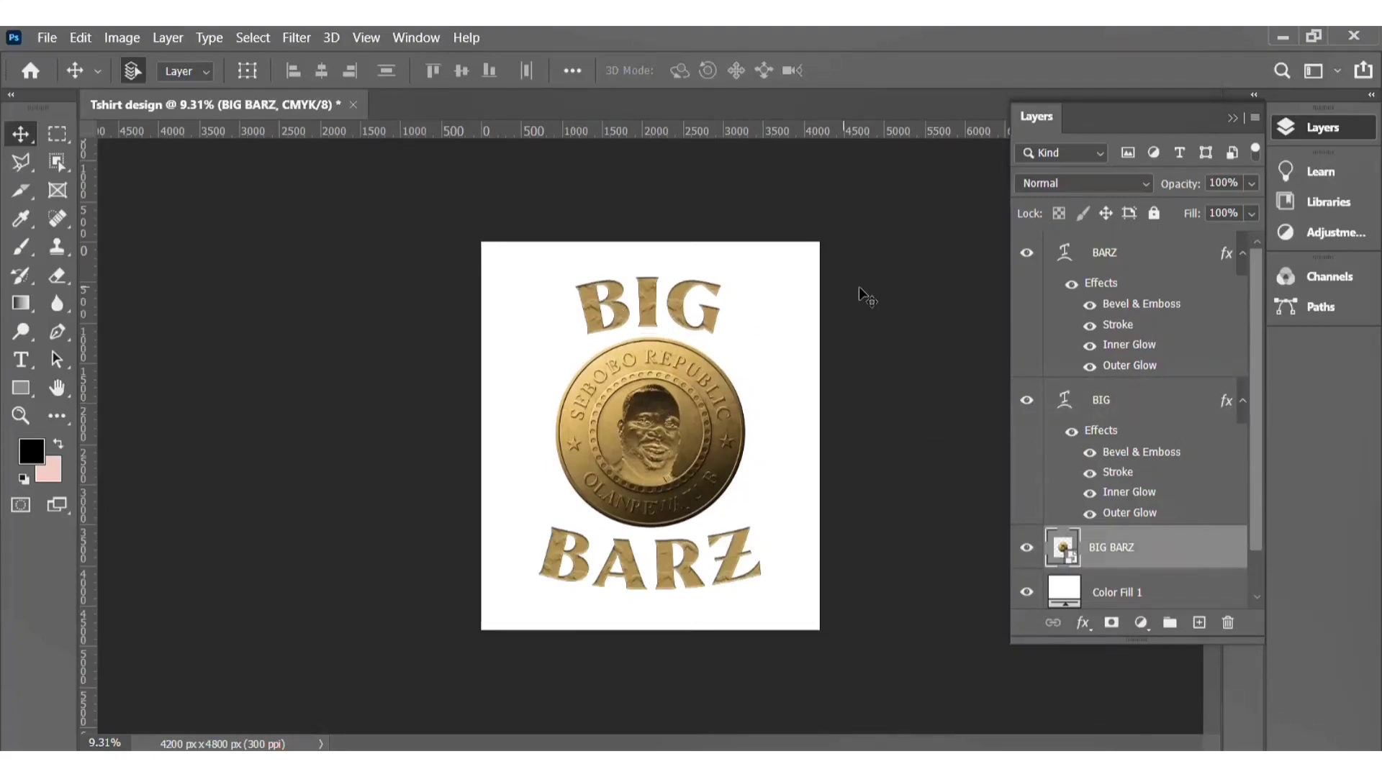
# Step: Save the design as a Photoshop file named Tshirt design in Documents, keeping Maximize Compatibility
pyautogui.hotkey('ctrl', 's')
pyautogui.click(768, 573)
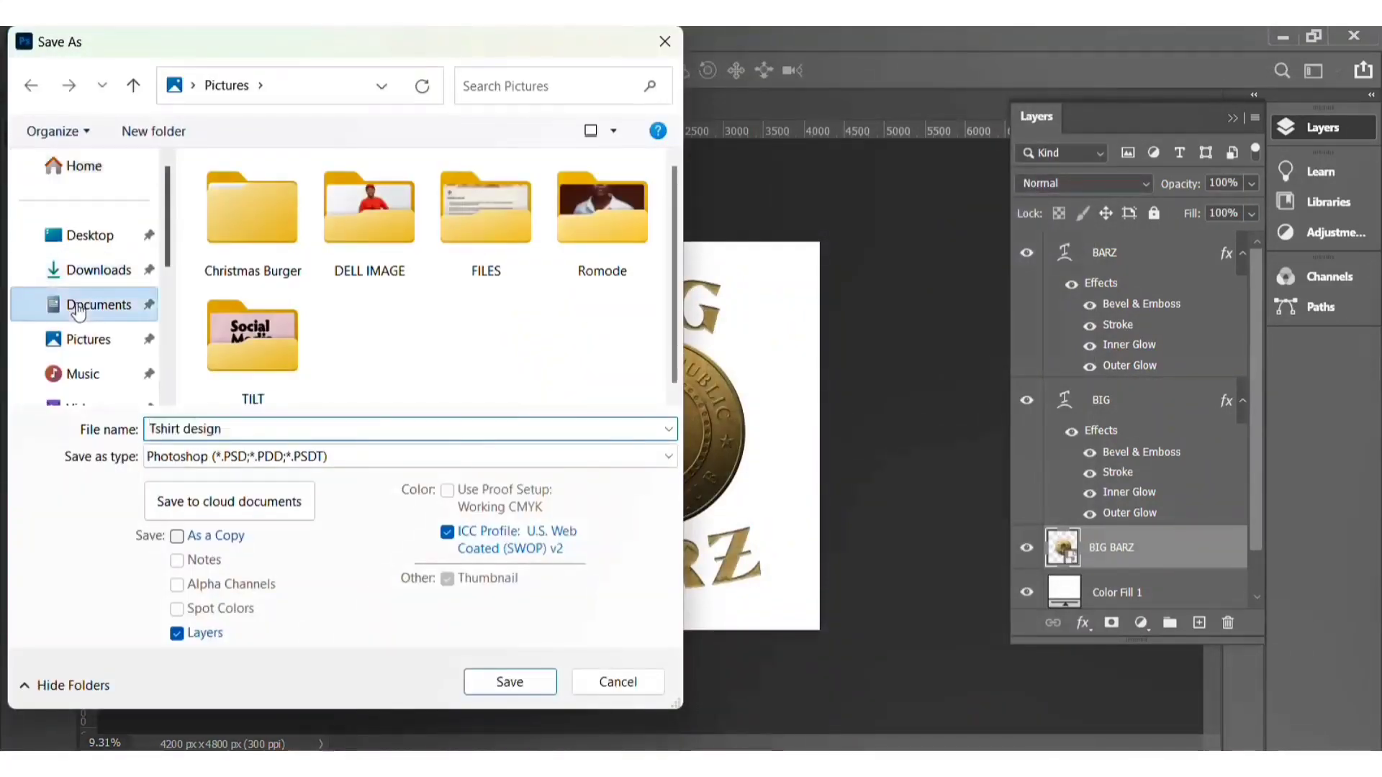
pyautogui.click(79, 305)
pyautogui.doubleClick(484, 432)
pyautogui.click(510, 682)
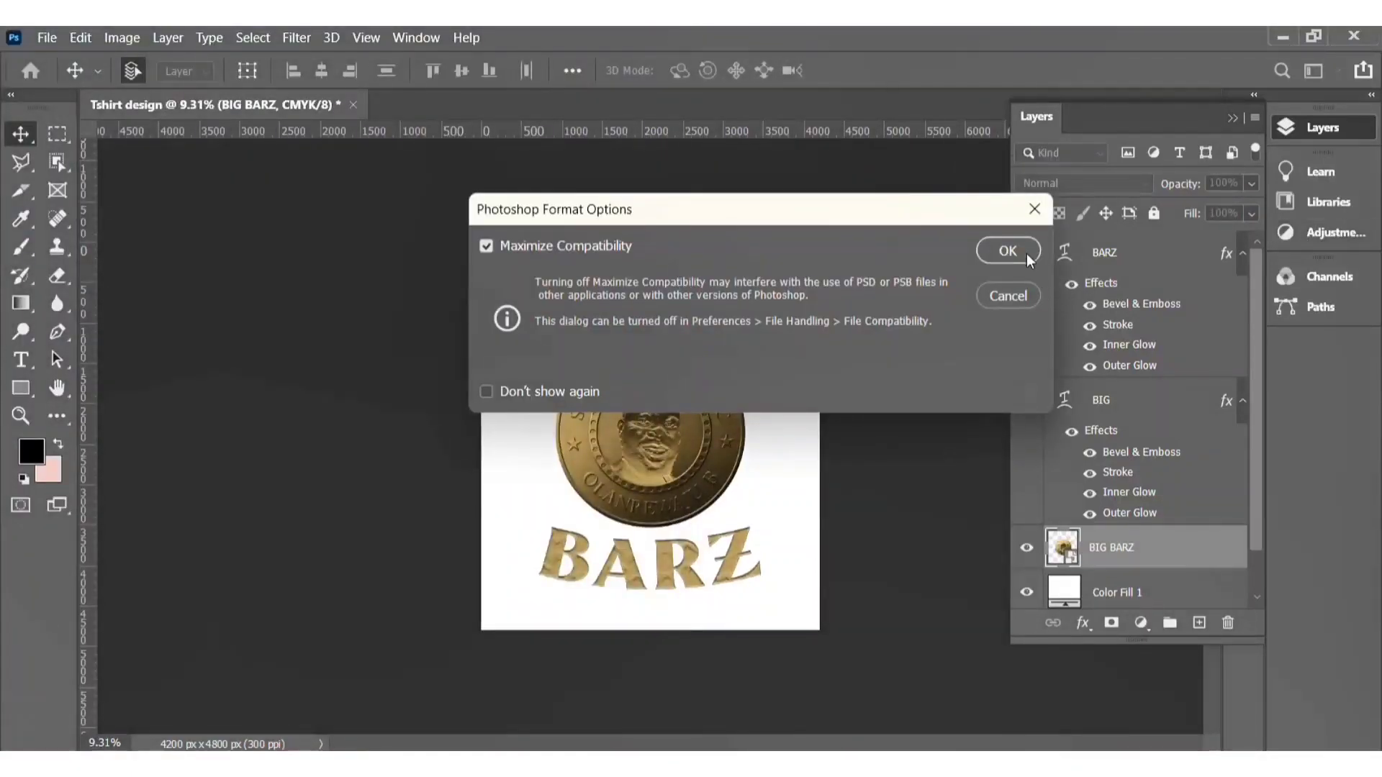
pyautogui.click(1008, 251)
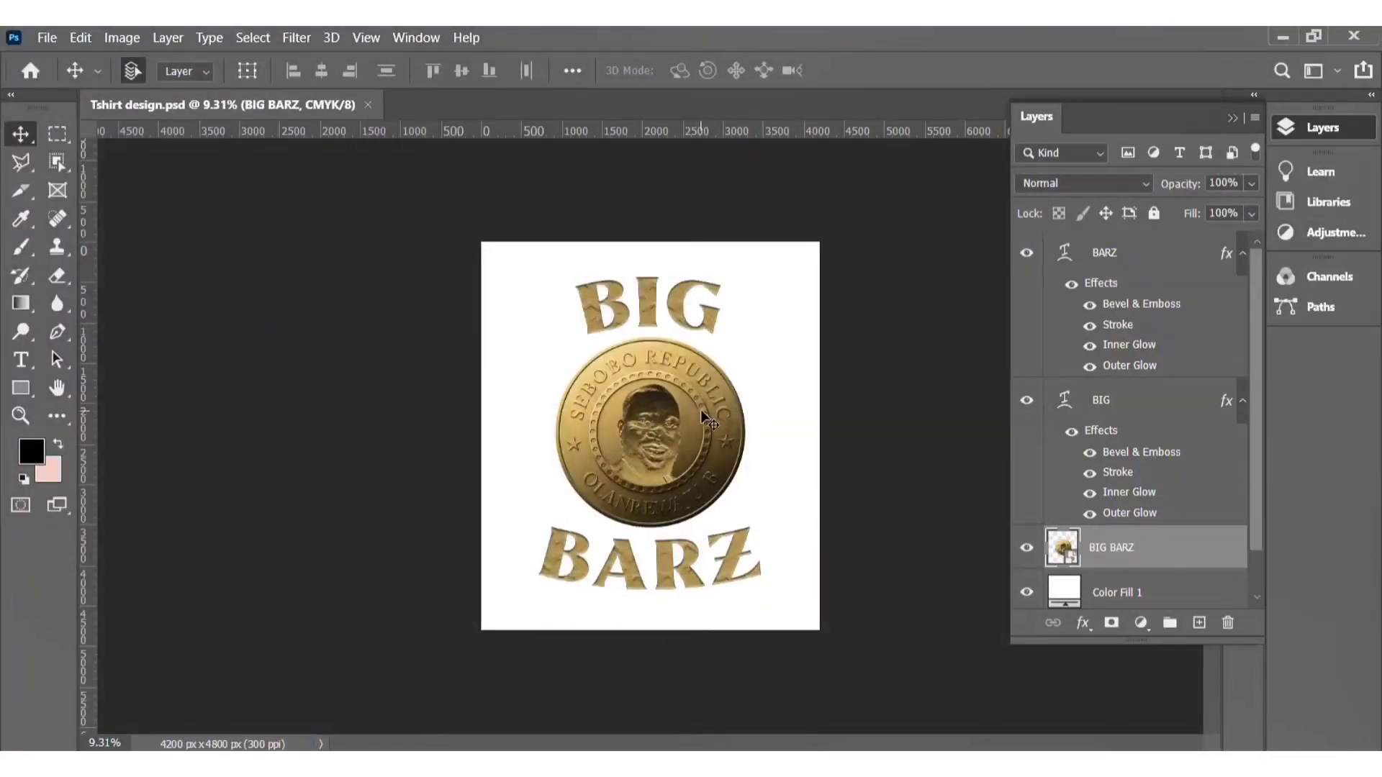
# Step: Hide the white backdrop layers and start a PDF Presentation containing only Tshirt design.psd
pyautogui.click(1028, 547)
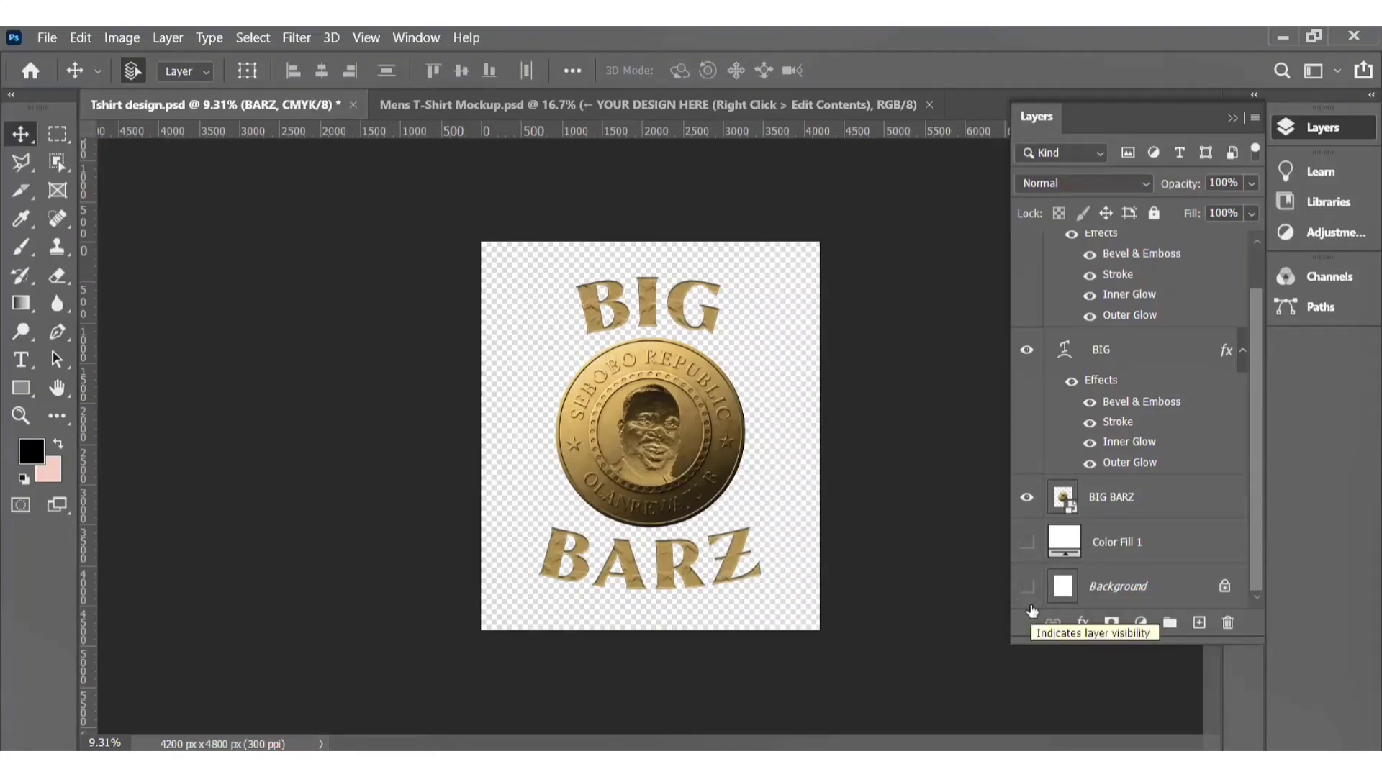
pyautogui.click(47, 37)
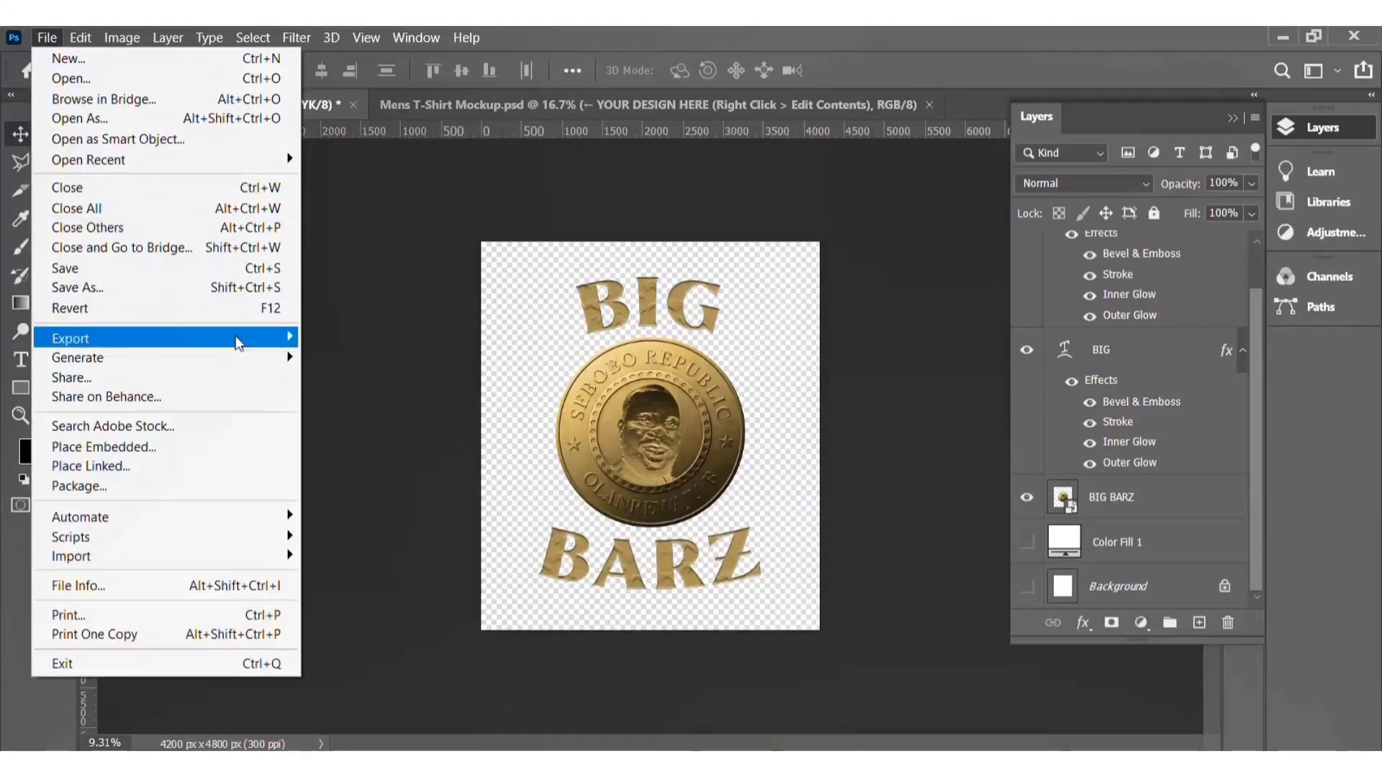
pyautogui.moveTo(236, 336)
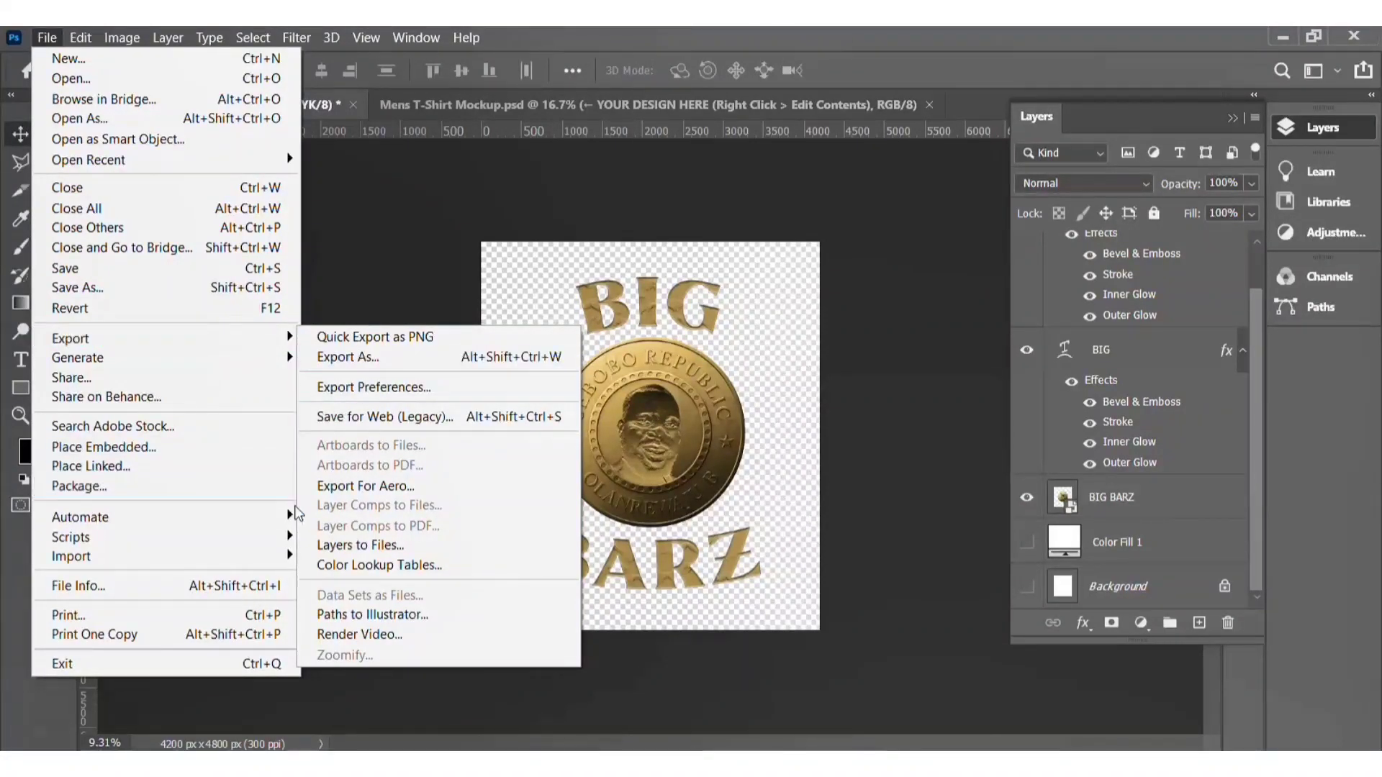
pyautogui.moveTo(273, 516)
pyautogui.click(317, 537)
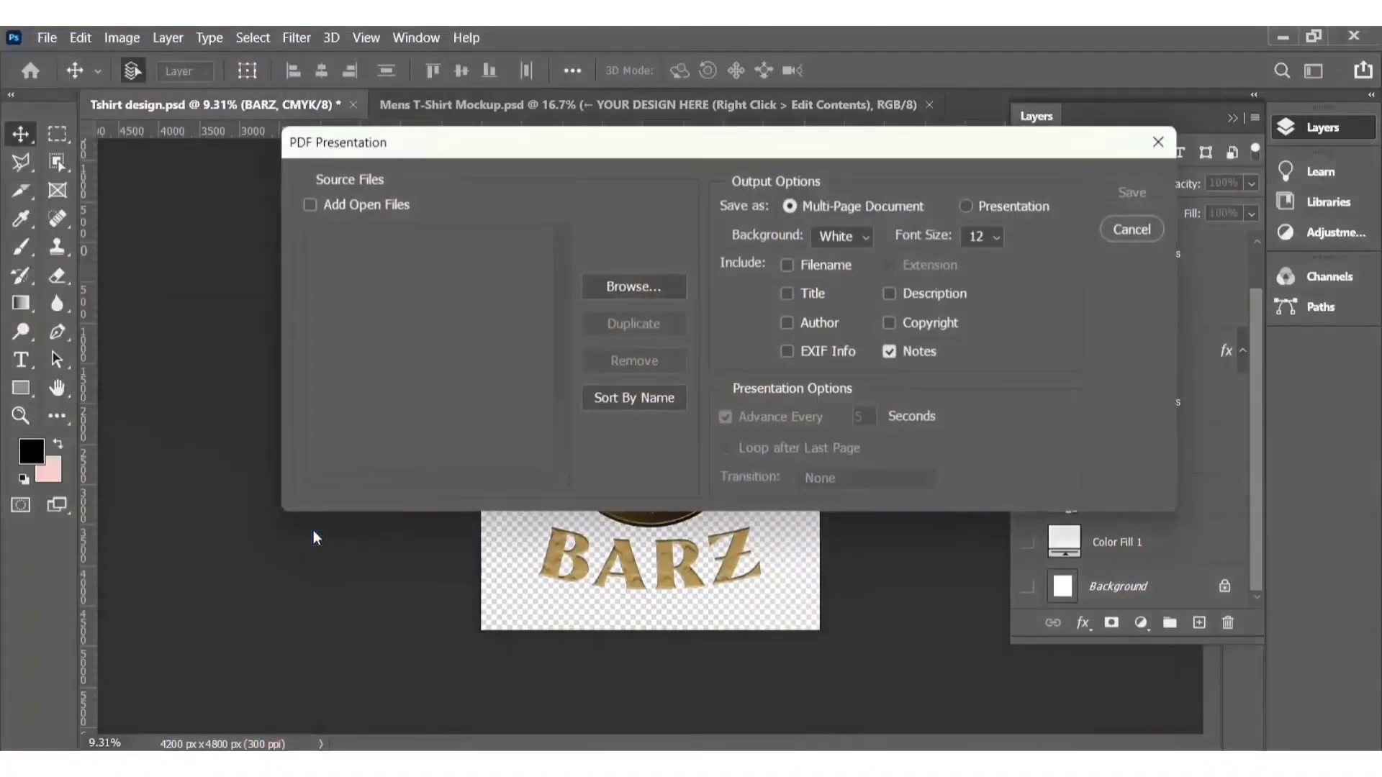
pyautogui.click(391, 205)
pyautogui.click(423, 256)
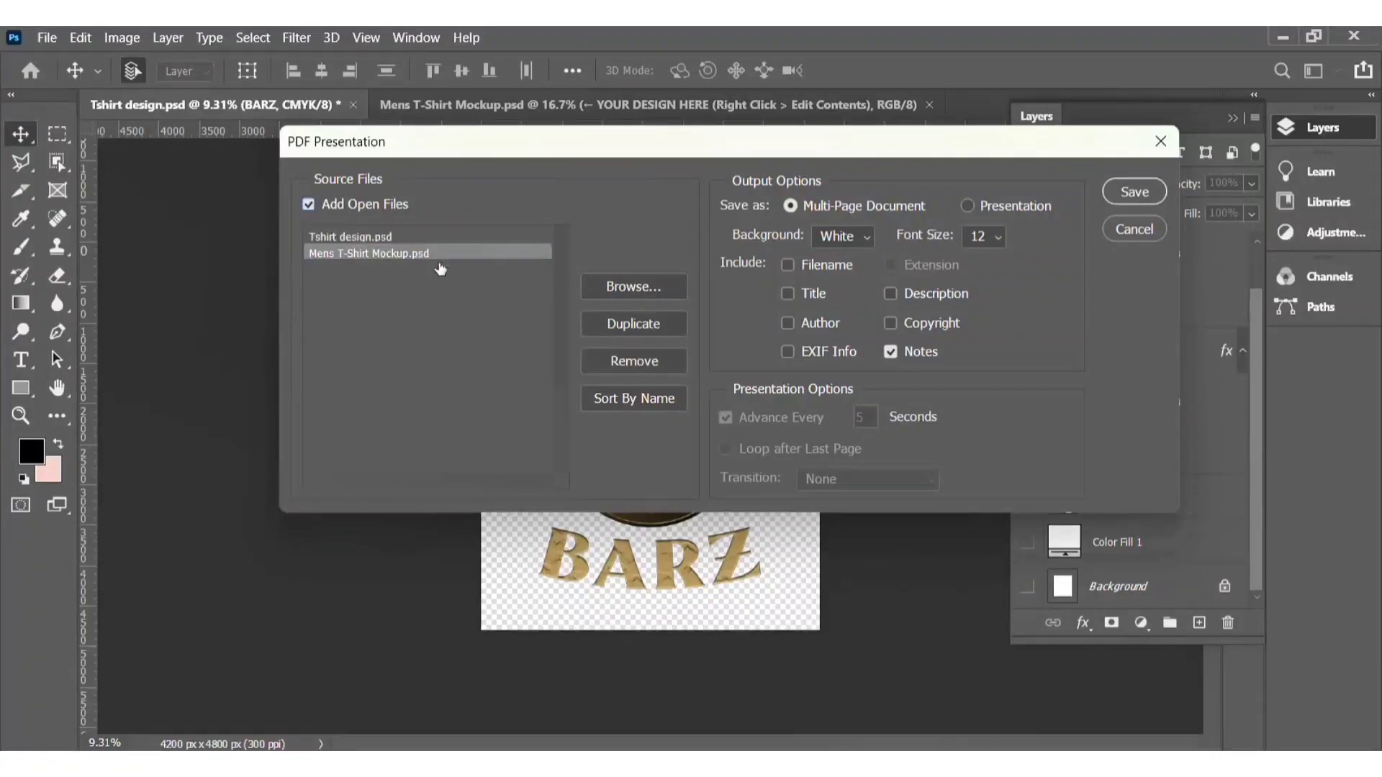
pyautogui.click(642, 366)
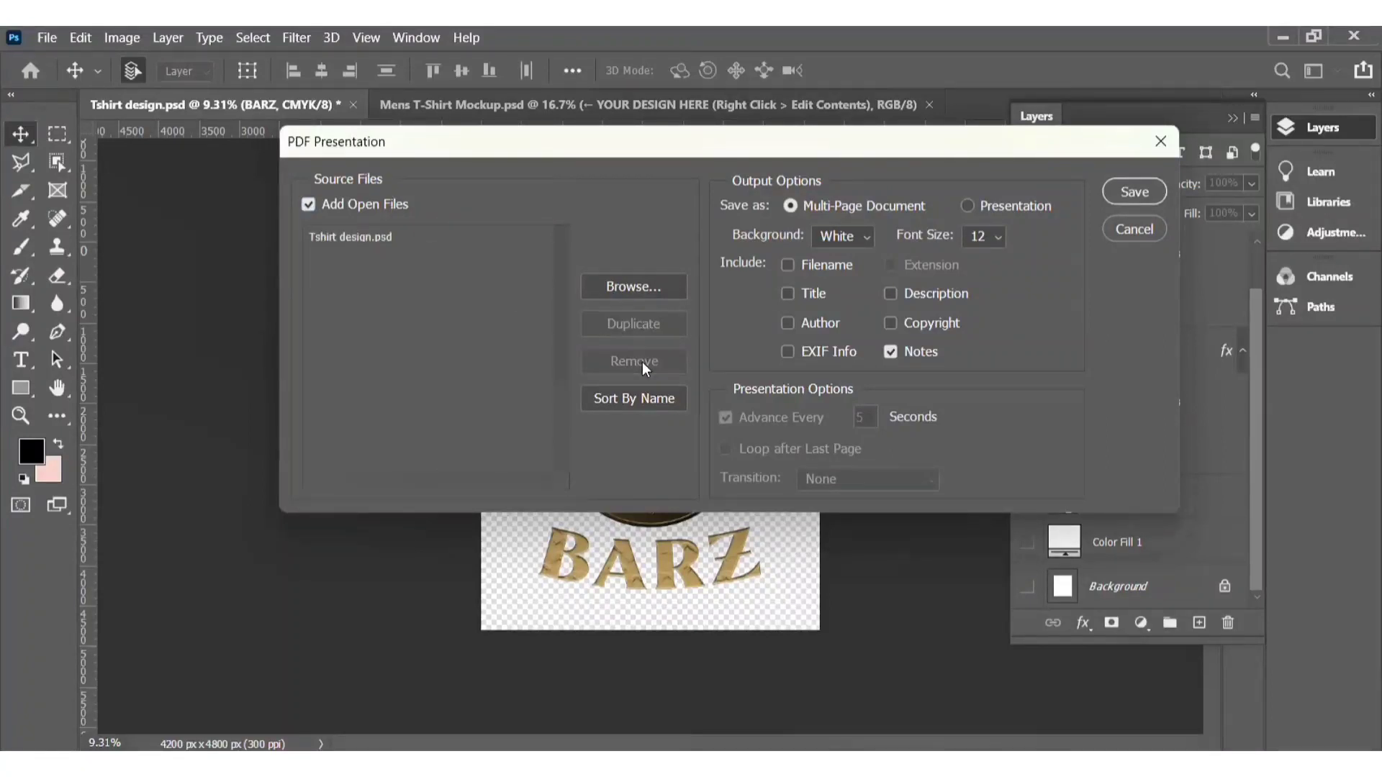
pyautogui.click(1154, 190)
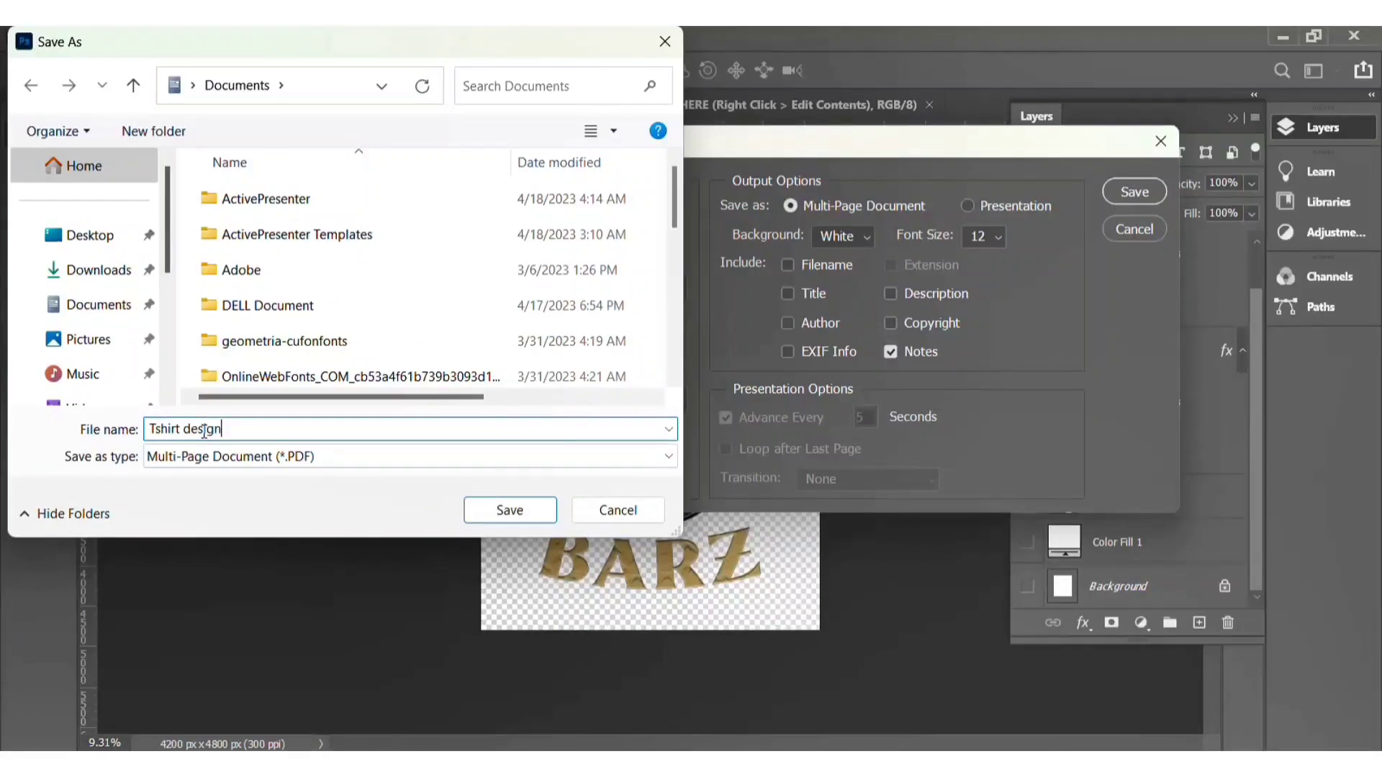
# Step: Save the PDF as Tshirt design in Documents with Maximum JPEG image quality
pyautogui.click(501, 509)
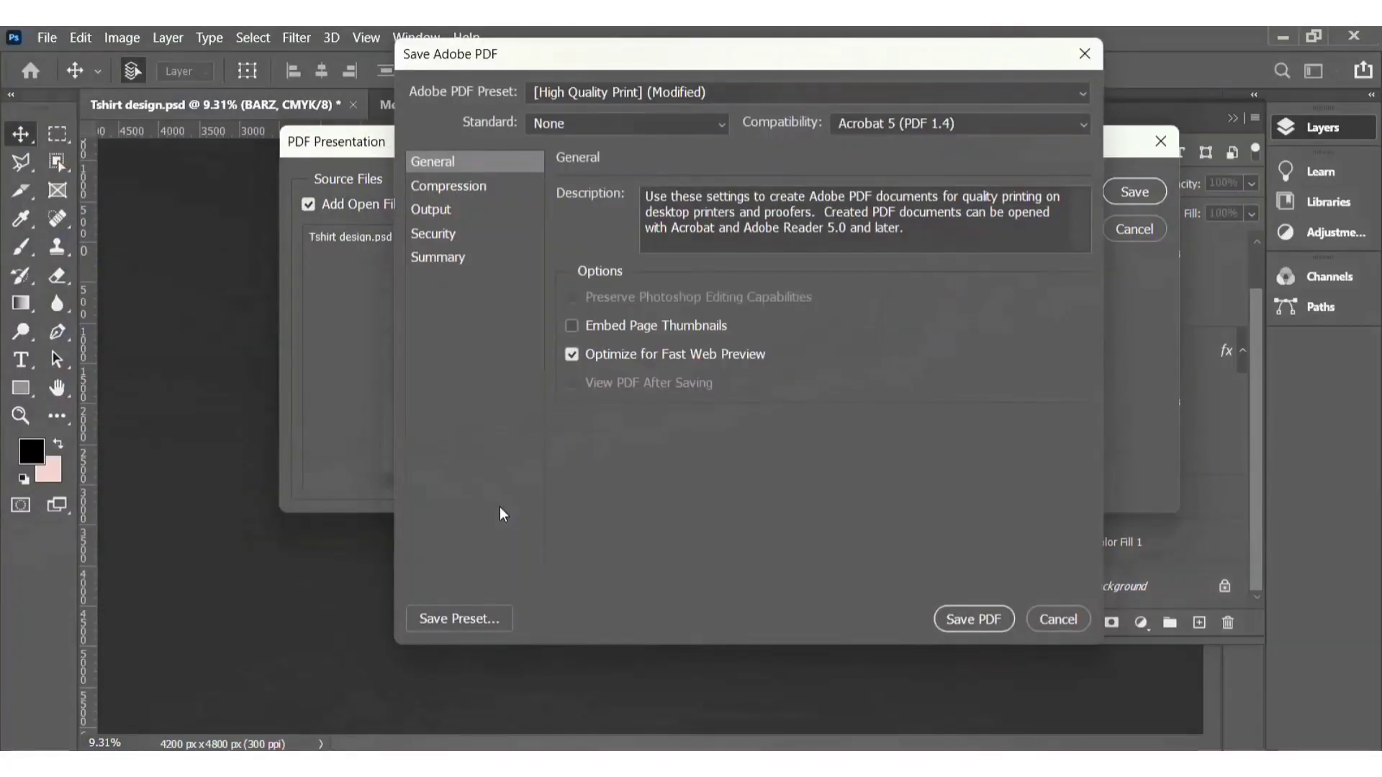
pyautogui.click(473, 191)
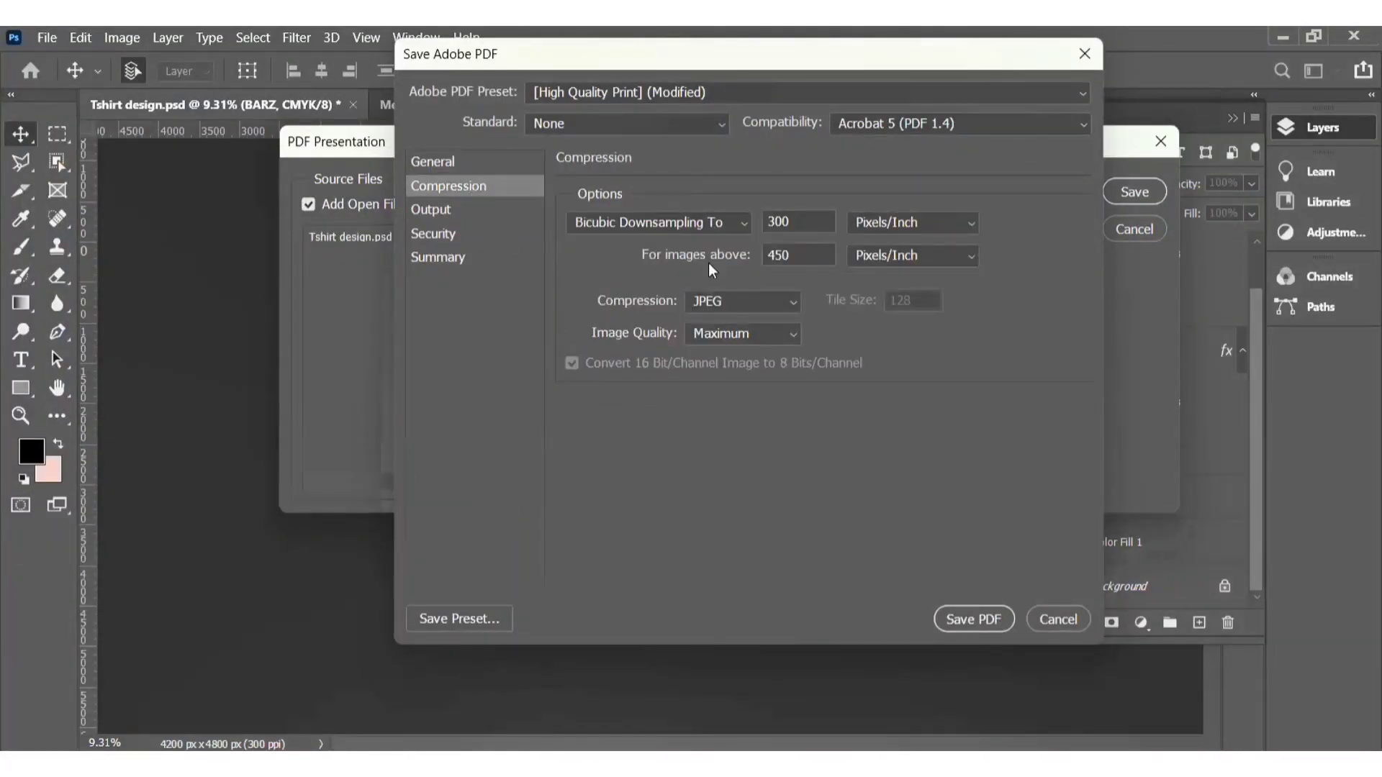
pyautogui.click(792, 335)
pyautogui.click(793, 343)
pyautogui.click(974, 619)
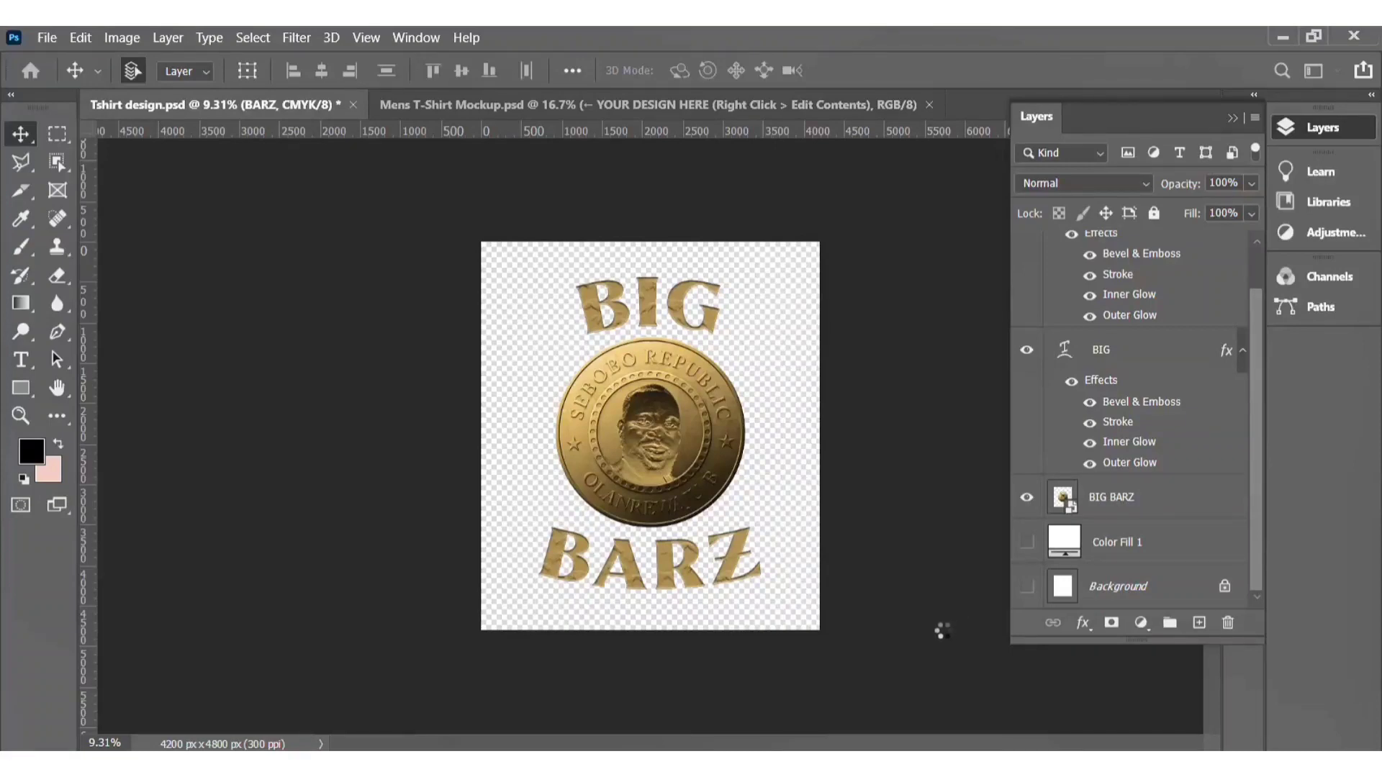
# Step: Open the exported Tshirt design PDF in WPS Office, scroll through it, and close it
pyautogui.click(1327, 702)
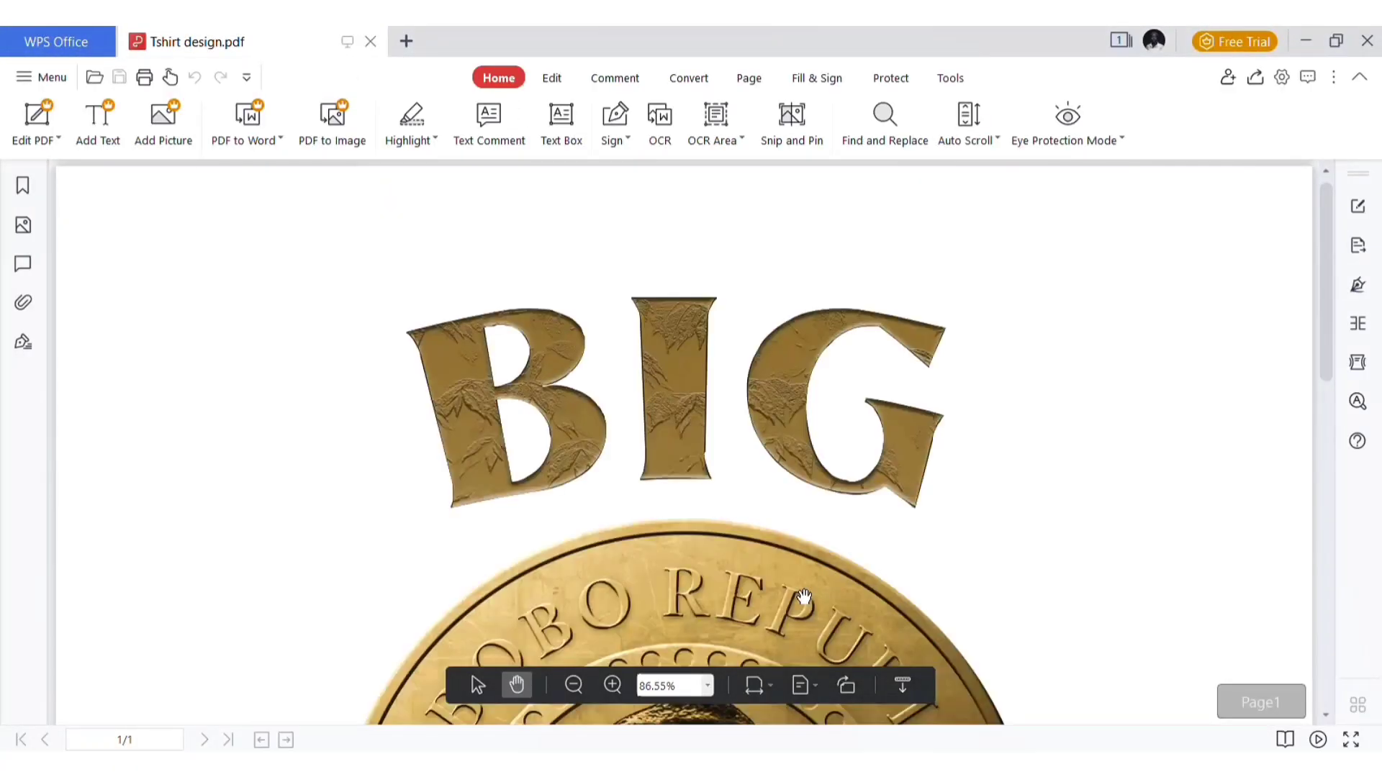
pyautogui.scroll(-5, 803, 595)
pyautogui.scroll(-5, 803, 594)
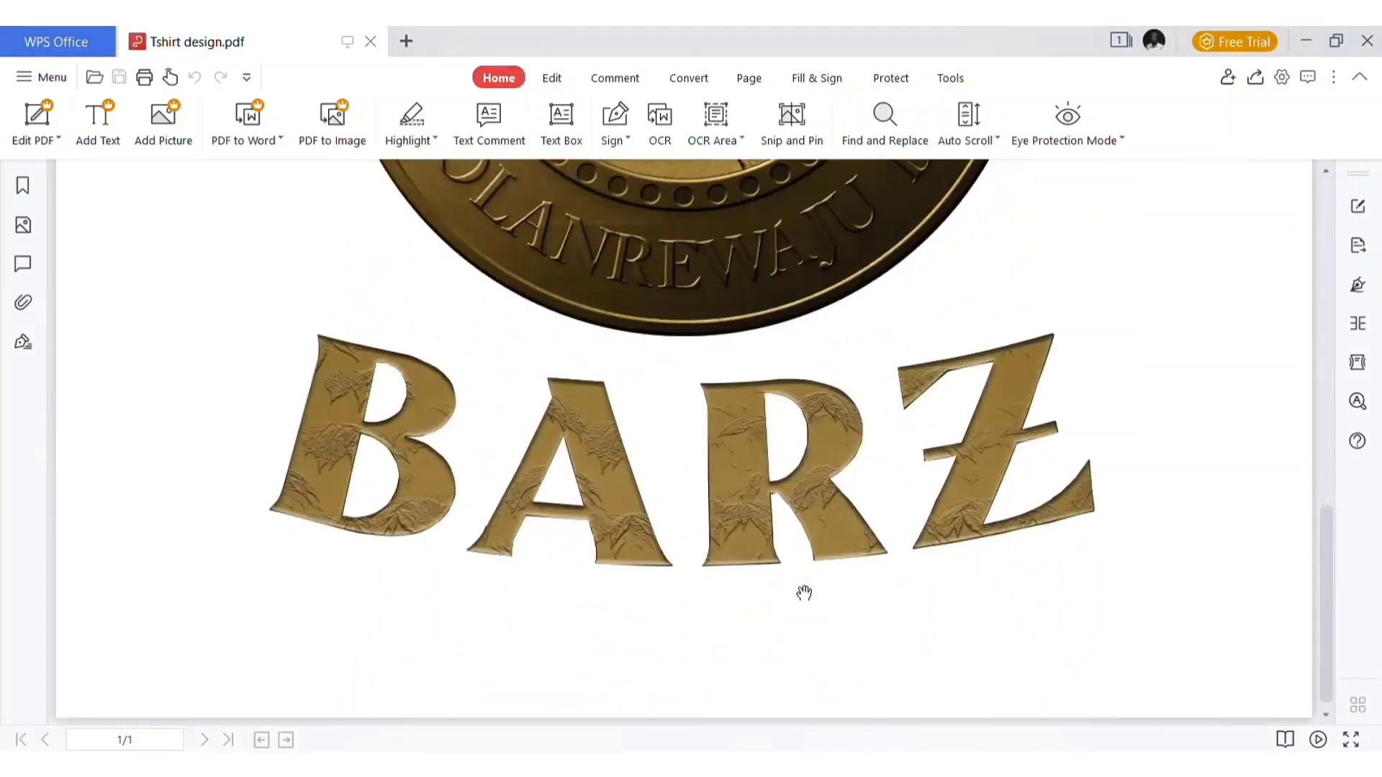
pyautogui.scroll(8, 803, 595)
pyautogui.scroll(-10, 803, 595)
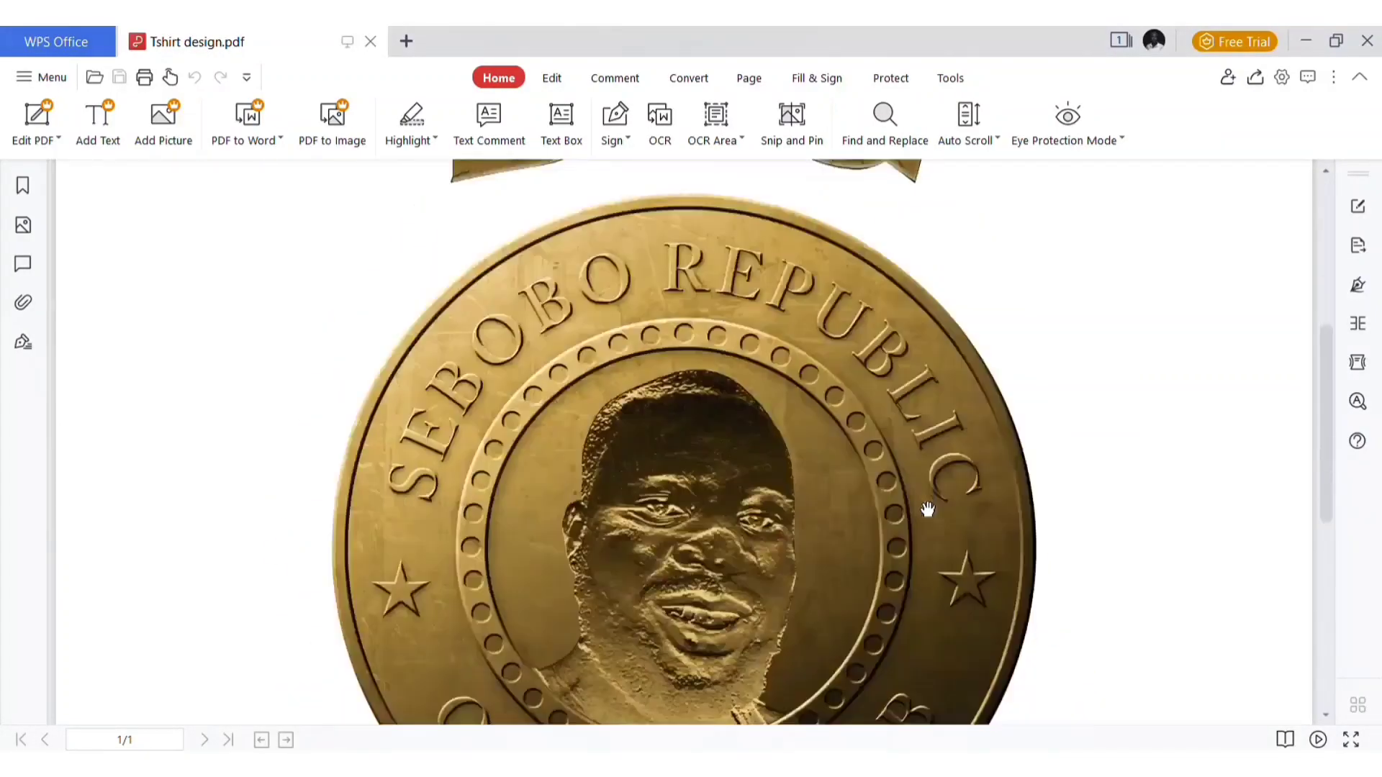
pyautogui.click(1365, 40)
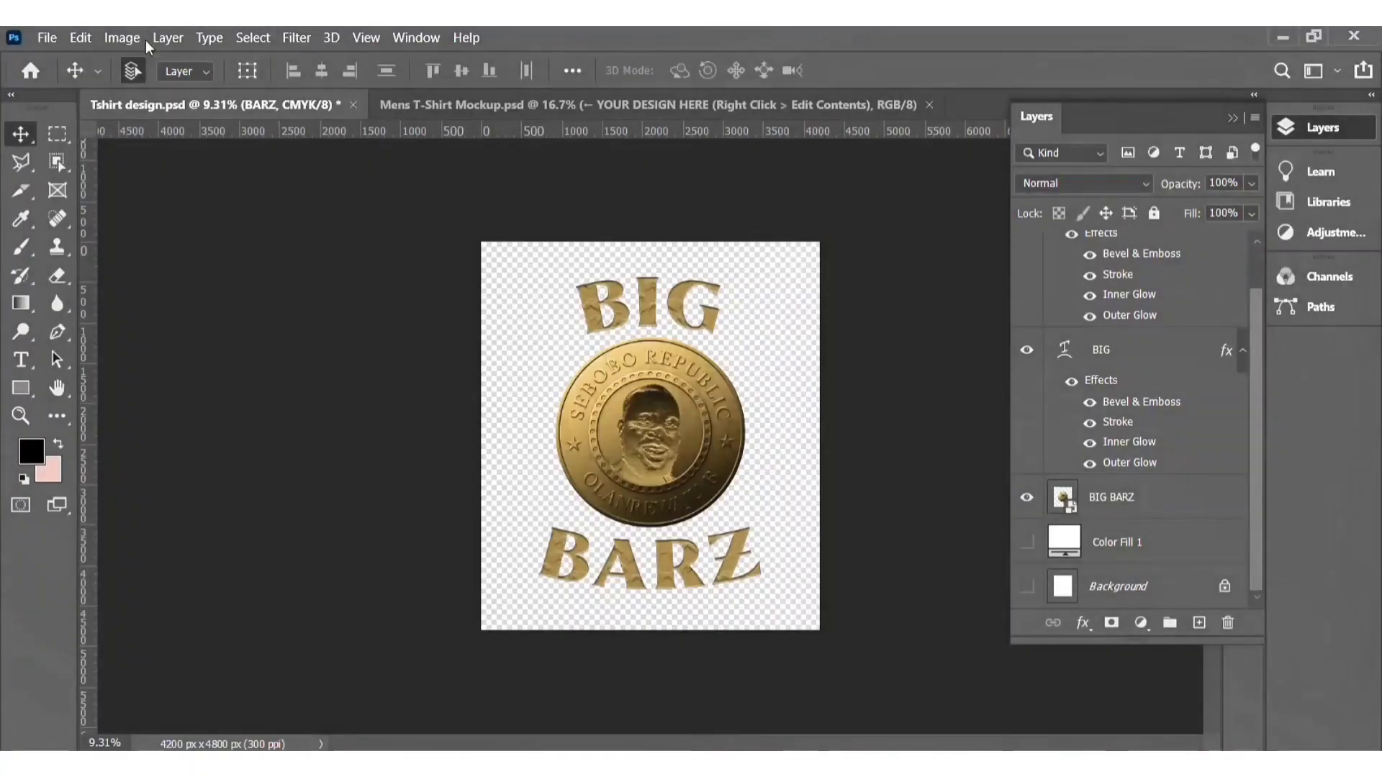
# Step: Export the T-shirt design as a PNG with transparency using Export As, and save it
pyautogui.click(47, 38)
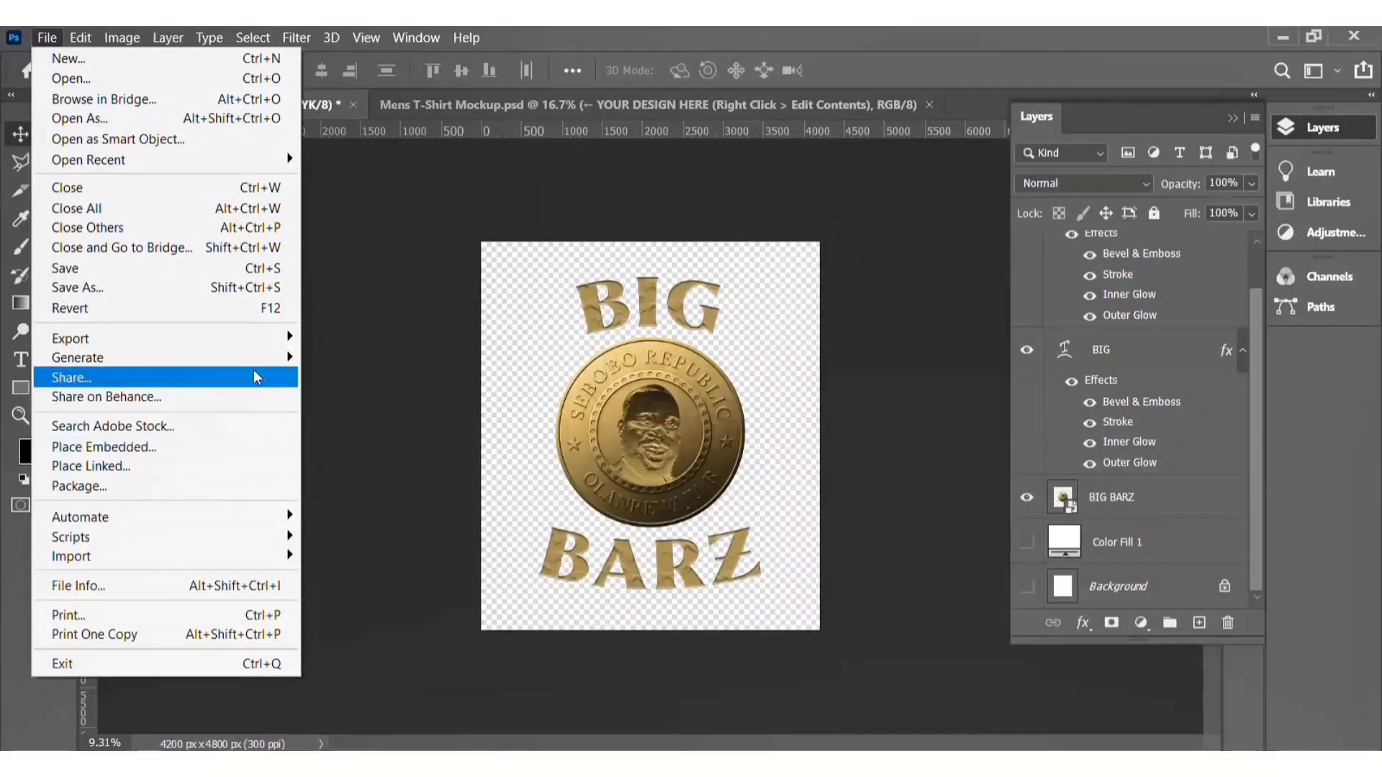
pyautogui.moveTo(262, 342)
pyautogui.click(367, 358)
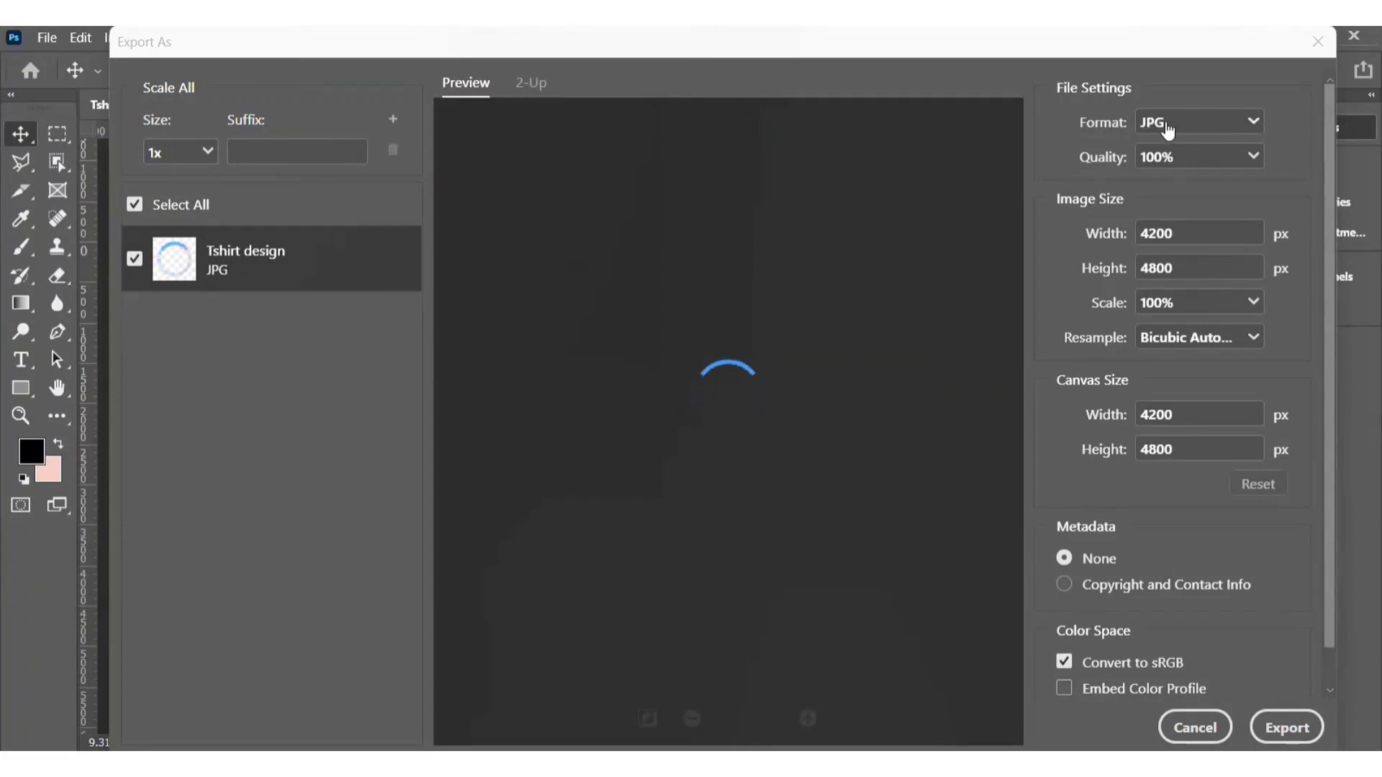
pyautogui.click(1185, 126)
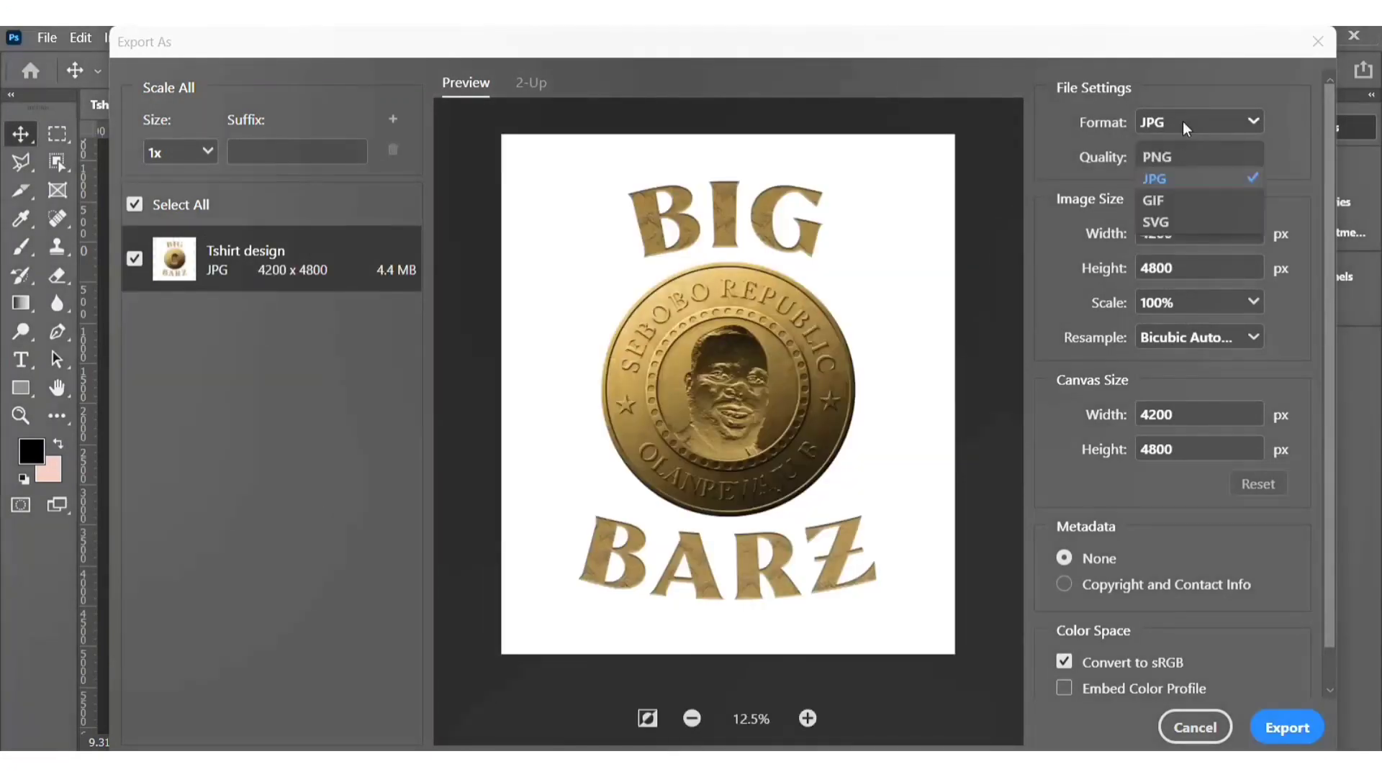
pyautogui.click(1188, 157)
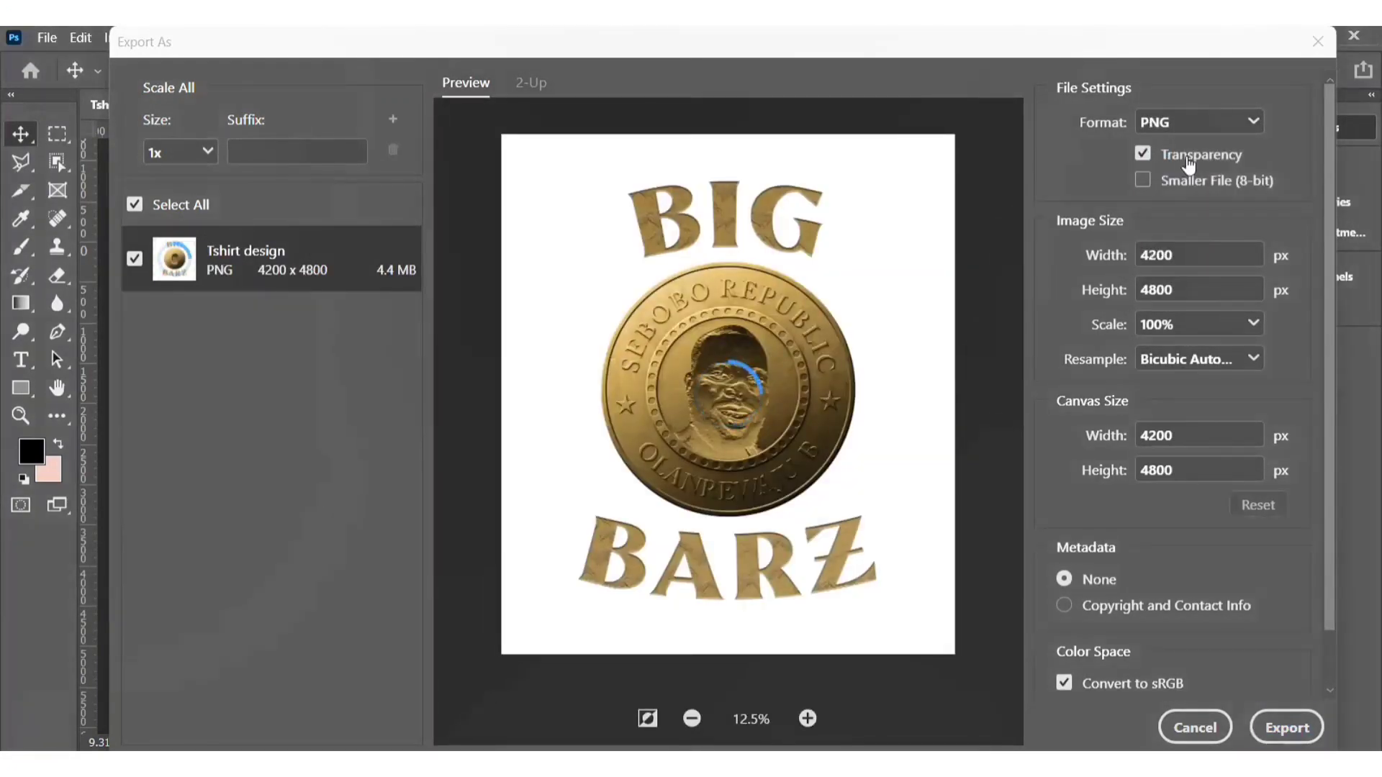
pyautogui.click(1294, 711)
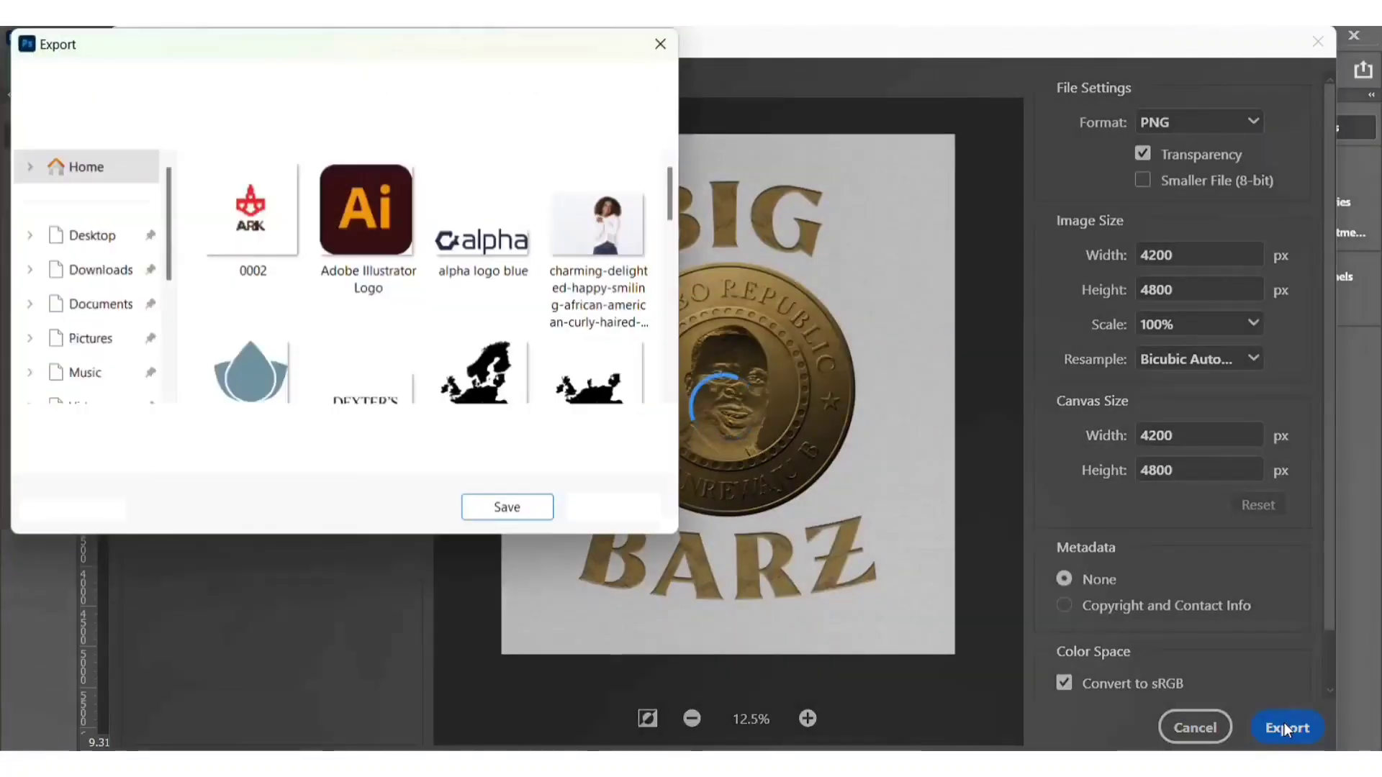
pyautogui.click(536, 506)
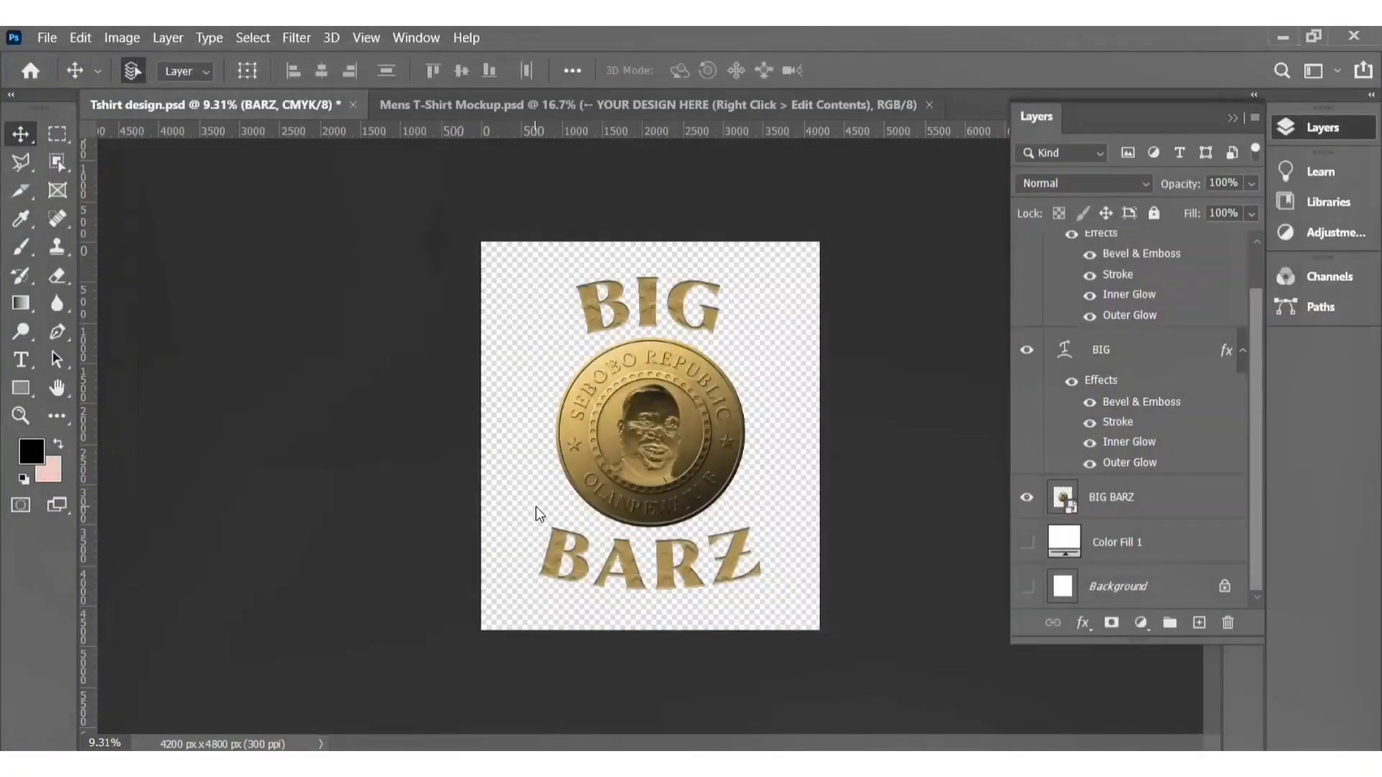
# Step: Open the mockup's design smart object and scale the placed Tshirt design down to about 51%, centred
pyautogui.click(669, 103)
pyautogui.click(676, 382)
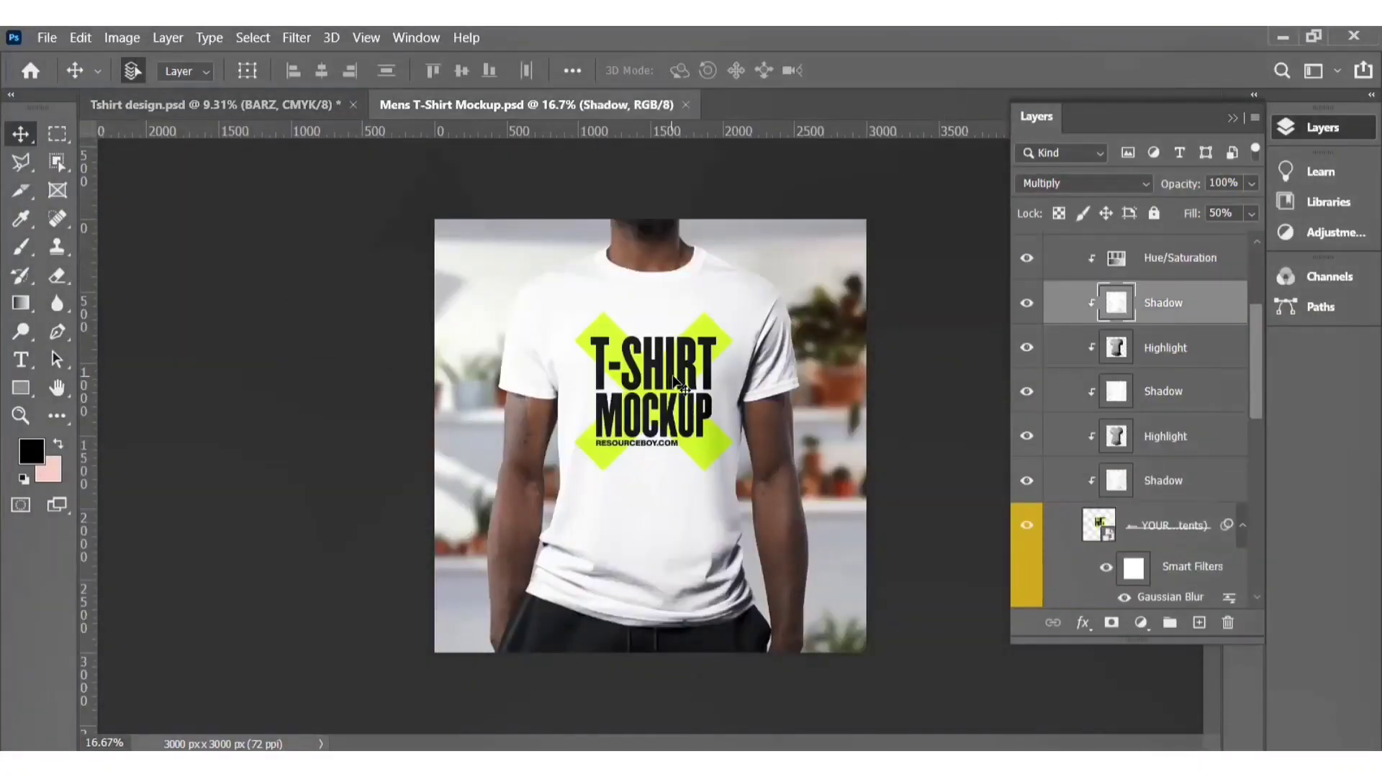
pyautogui.scroll(-1, 1189, 448)
pyautogui.doubleClick(1109, 475)
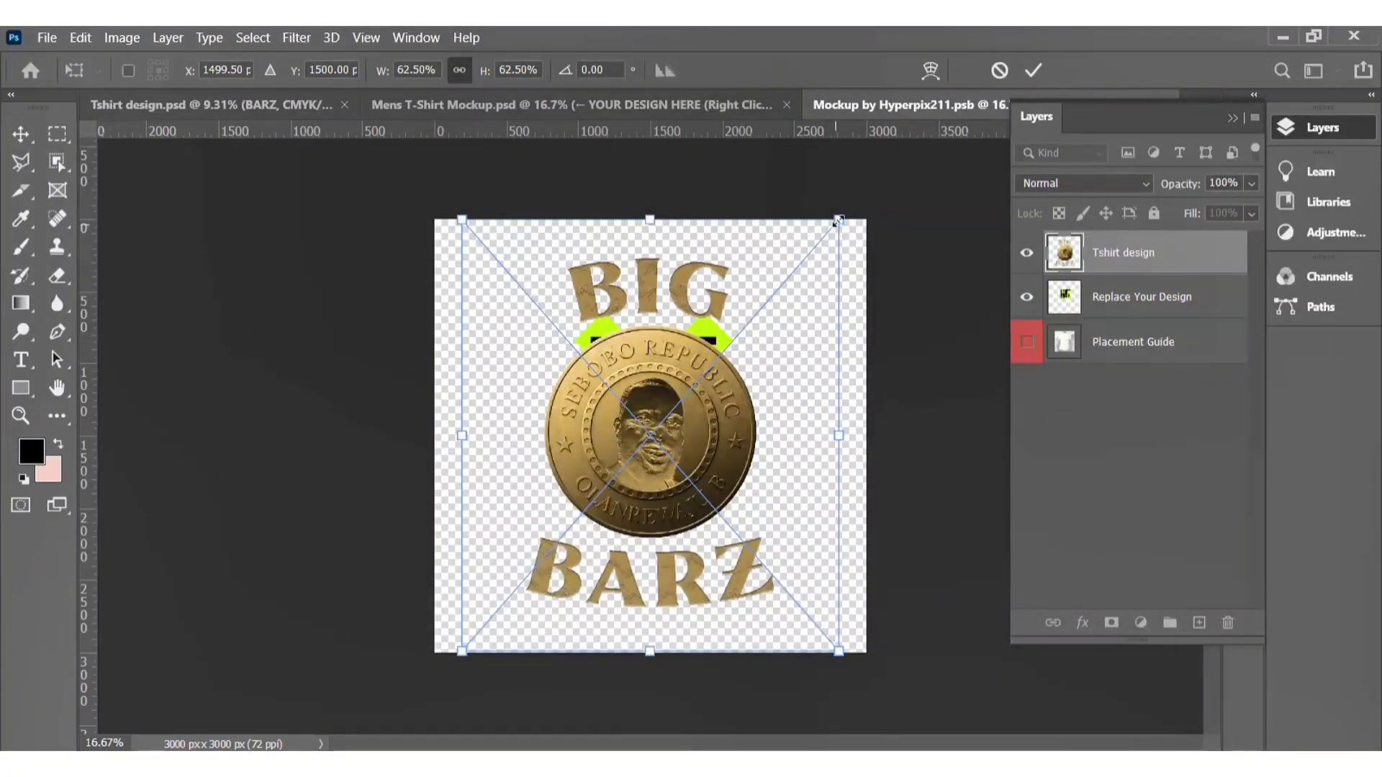
pyautogui.moveTo(838, 219); pyautogui.dragTo(804, 259)
pyautogui.moveTo(609, 441)
pyautogui.mouseDown()
pyautogui.moveTo(616, 418)
pyautogui.moveTo(614, 429)
pyautogui.mouseUp()
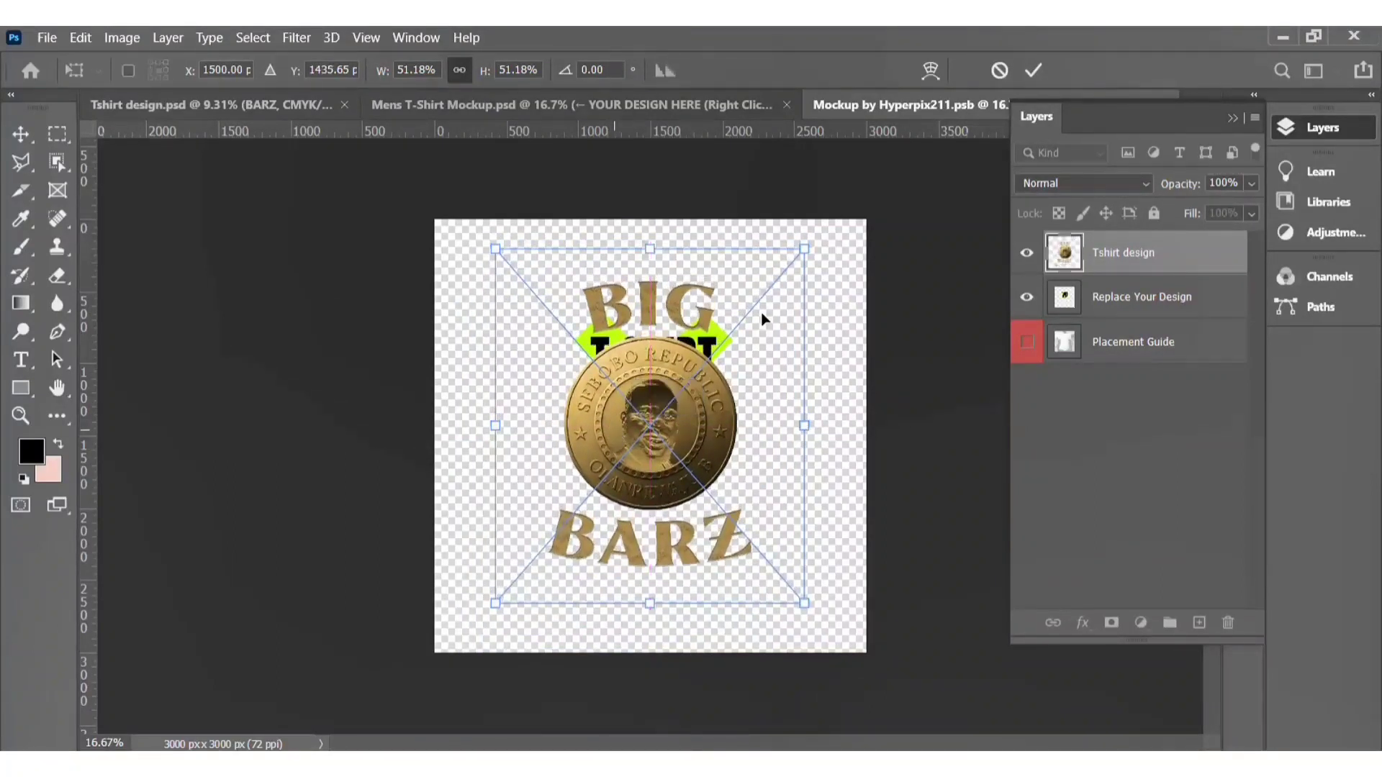
pyautogui.click(1034, 70)
# Step: Hide the Replace Your Design placeholder layer, save the smart object, and return to the mockup
pyautogui.click(1028, 297)
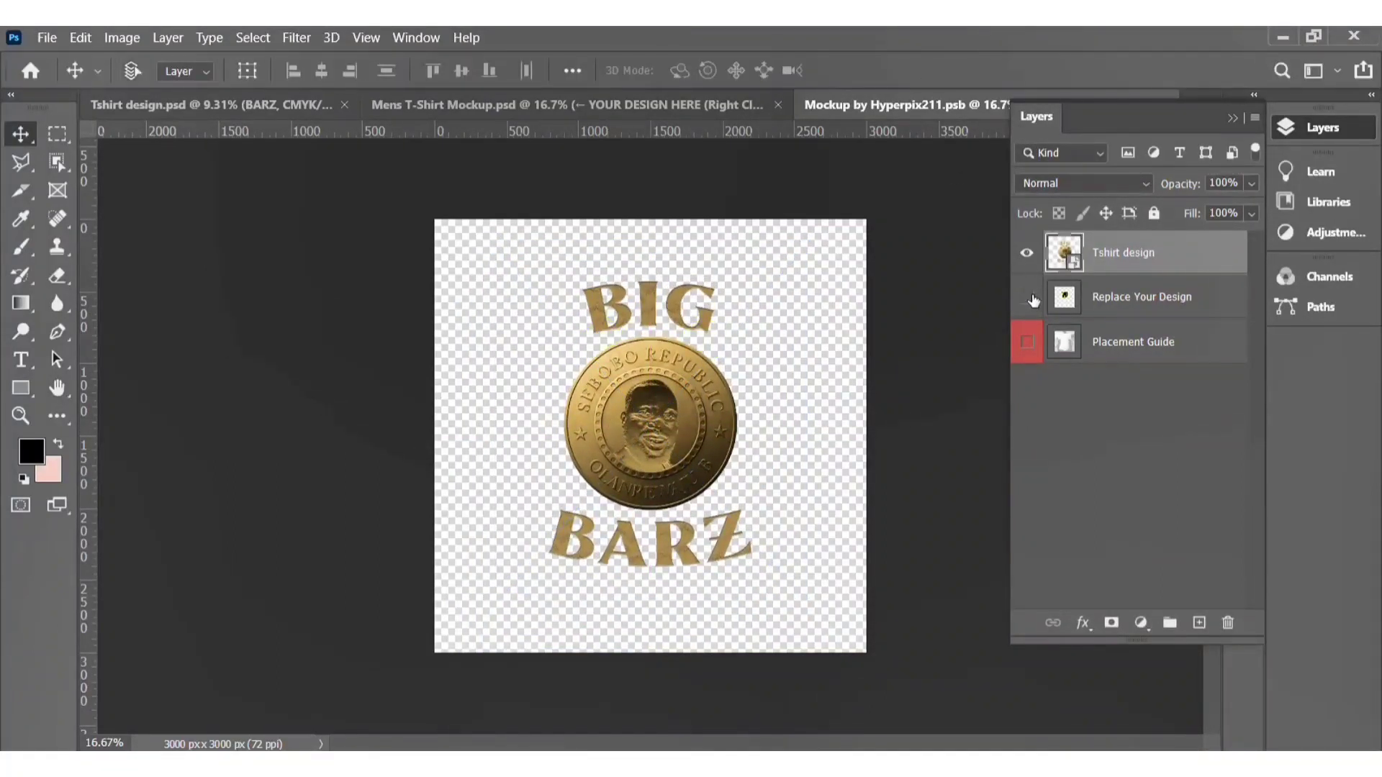
pyautogui.hotkey('ctrl', 's')
pyautogui.click(681, 99)
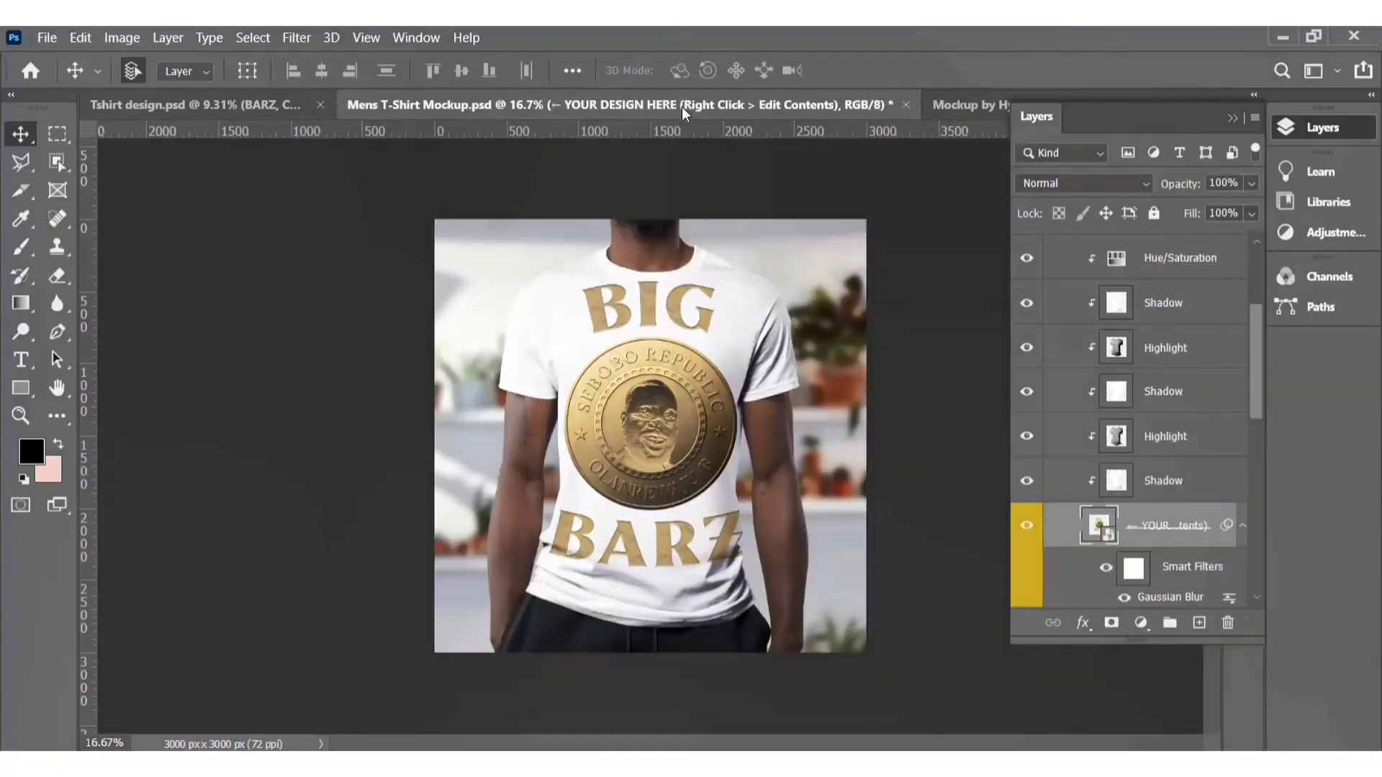
# Step: Shrink the Tshirt design in the smart object further to about 32% and reposition it on the chest
pyautogui.click(960, 102)
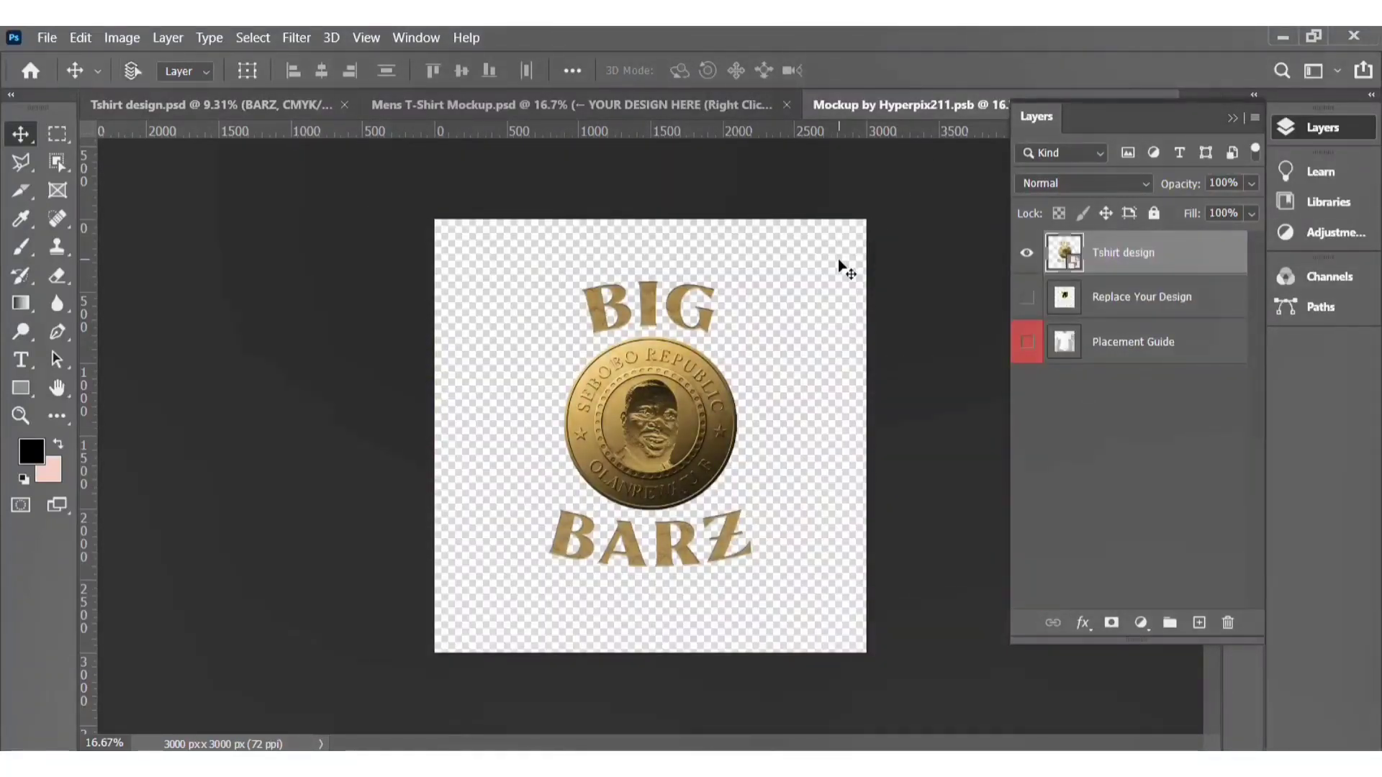
pyautogui.hotkey('ctrl', 't')
pyautogui.moveTo(833, 245); pyautogui.dragTo(688, 383)
pyautogui.moveTo(579, 480); pyautogui.dragTo(637, 412)
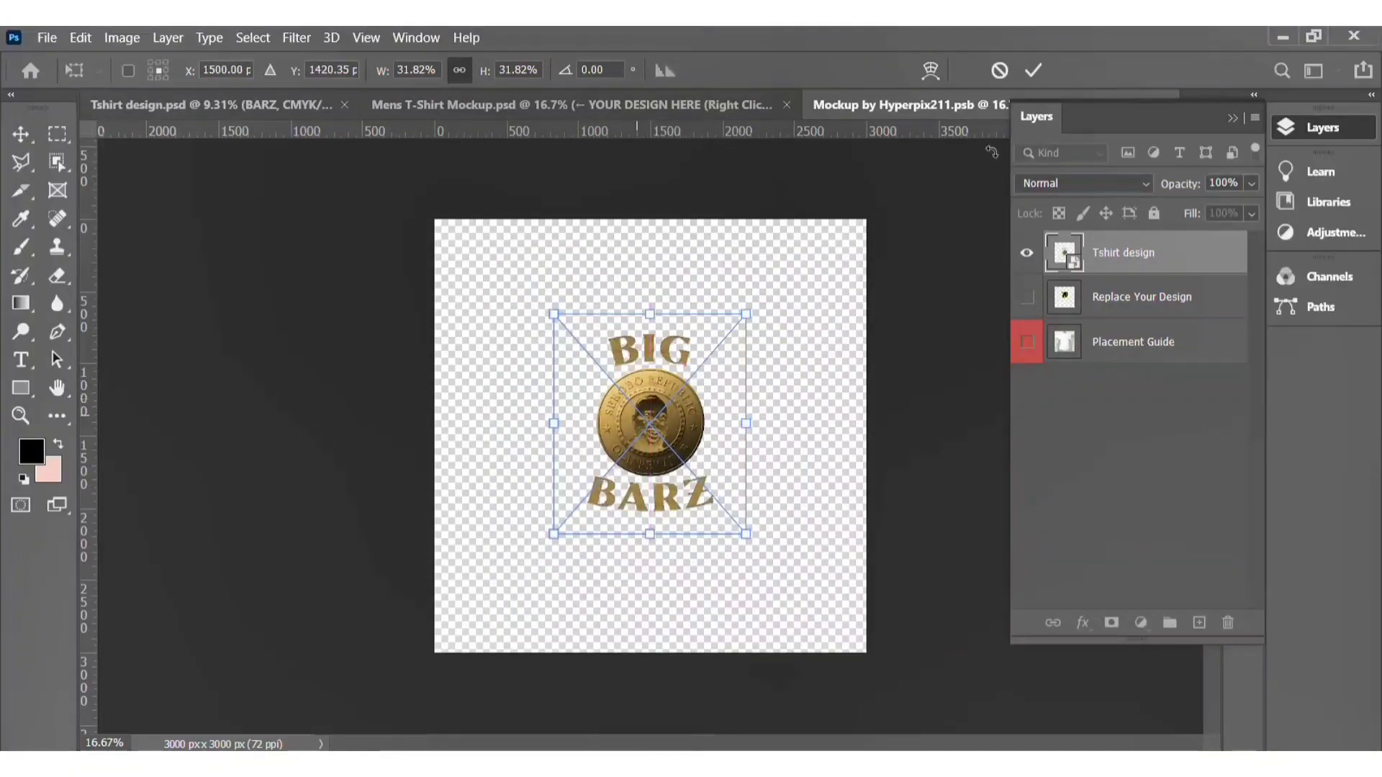
pyautogui.click(1034, 70)
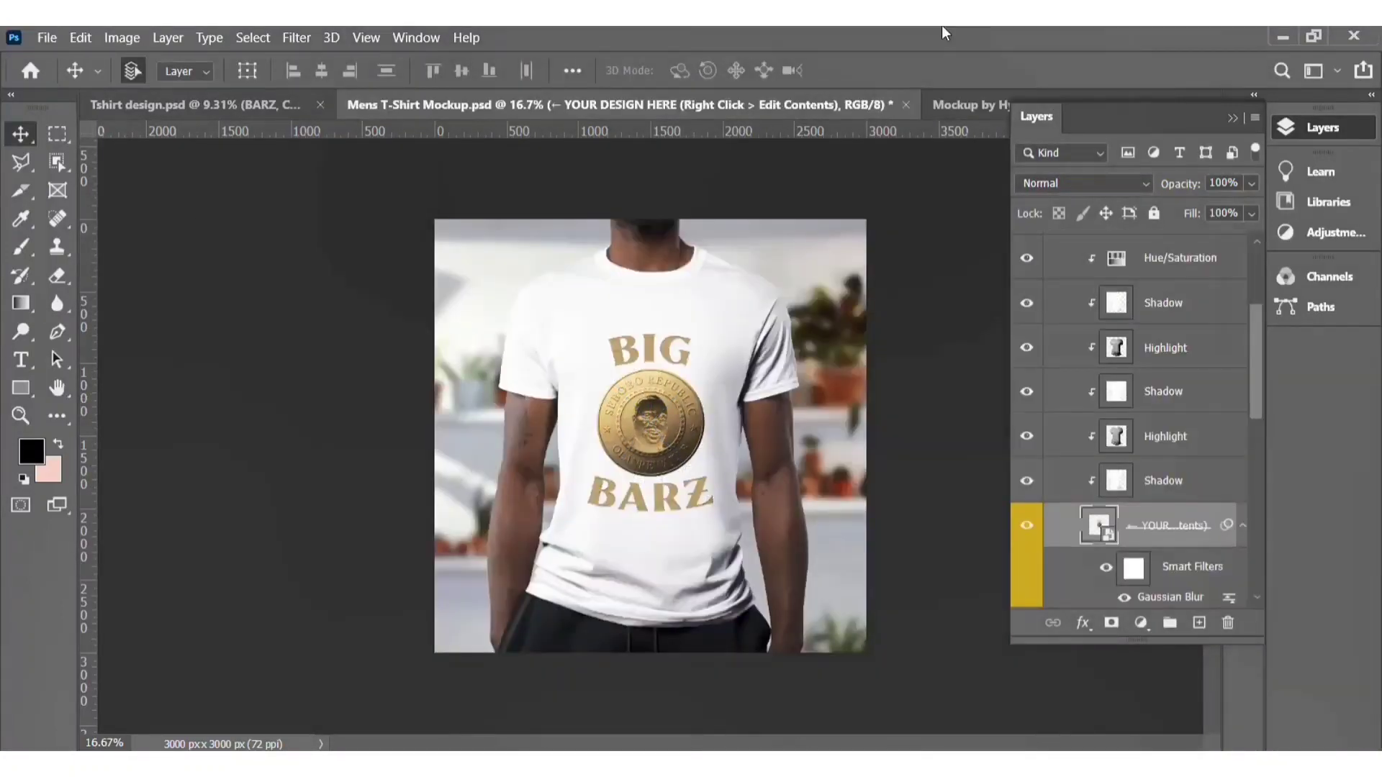
# Step: Zoom in and out to inspect the design on the T-shirt mockup
pyautogui.scroll(5, 534, 516)
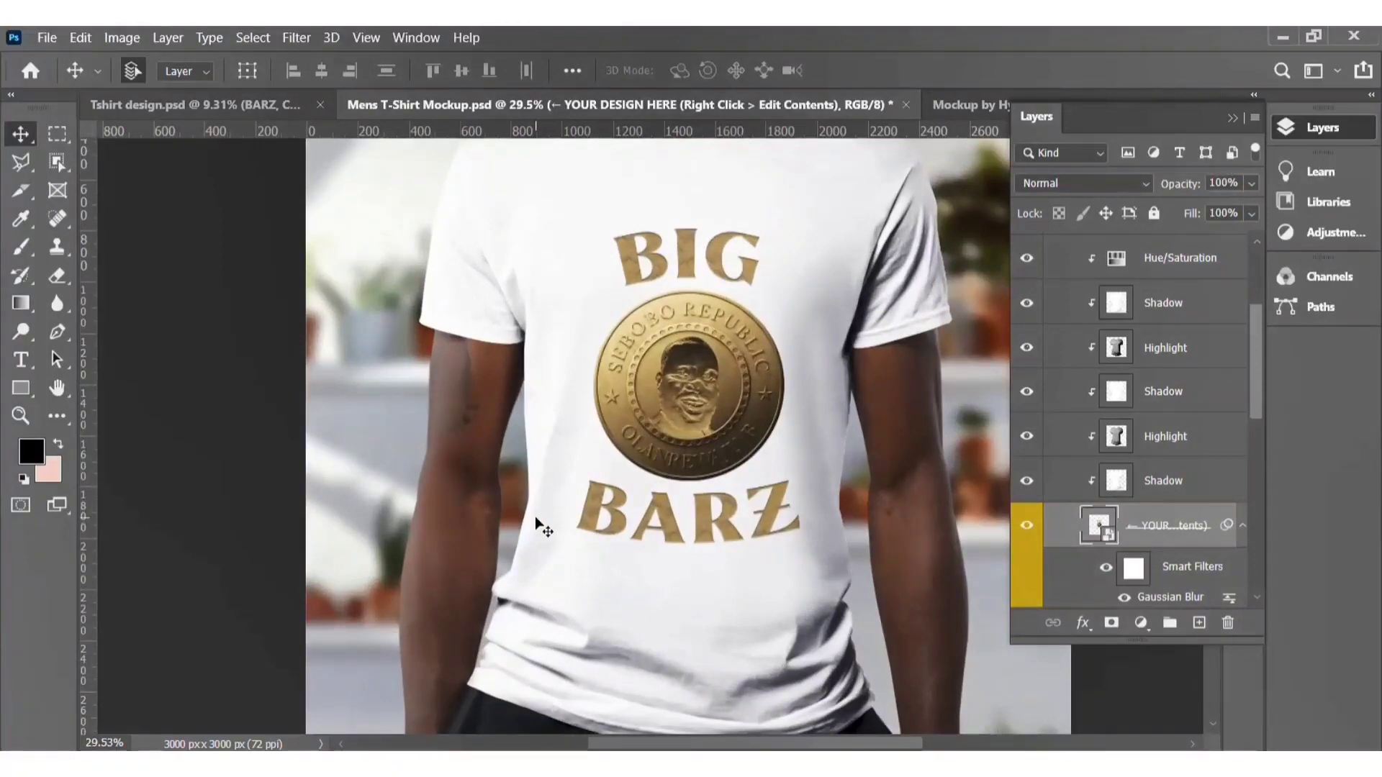
pyautogui.scroll(-3, 534, 516)
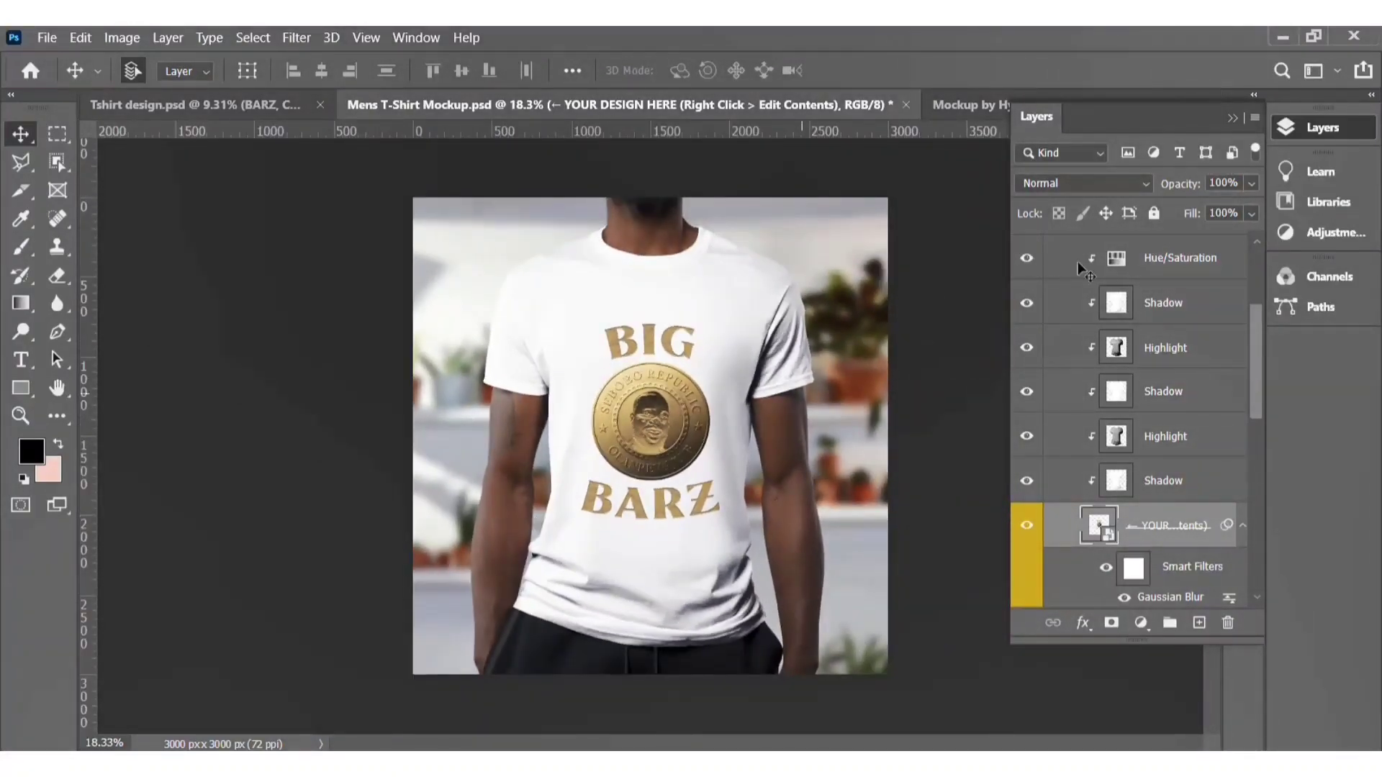
pyautogui.click(1342, 121)
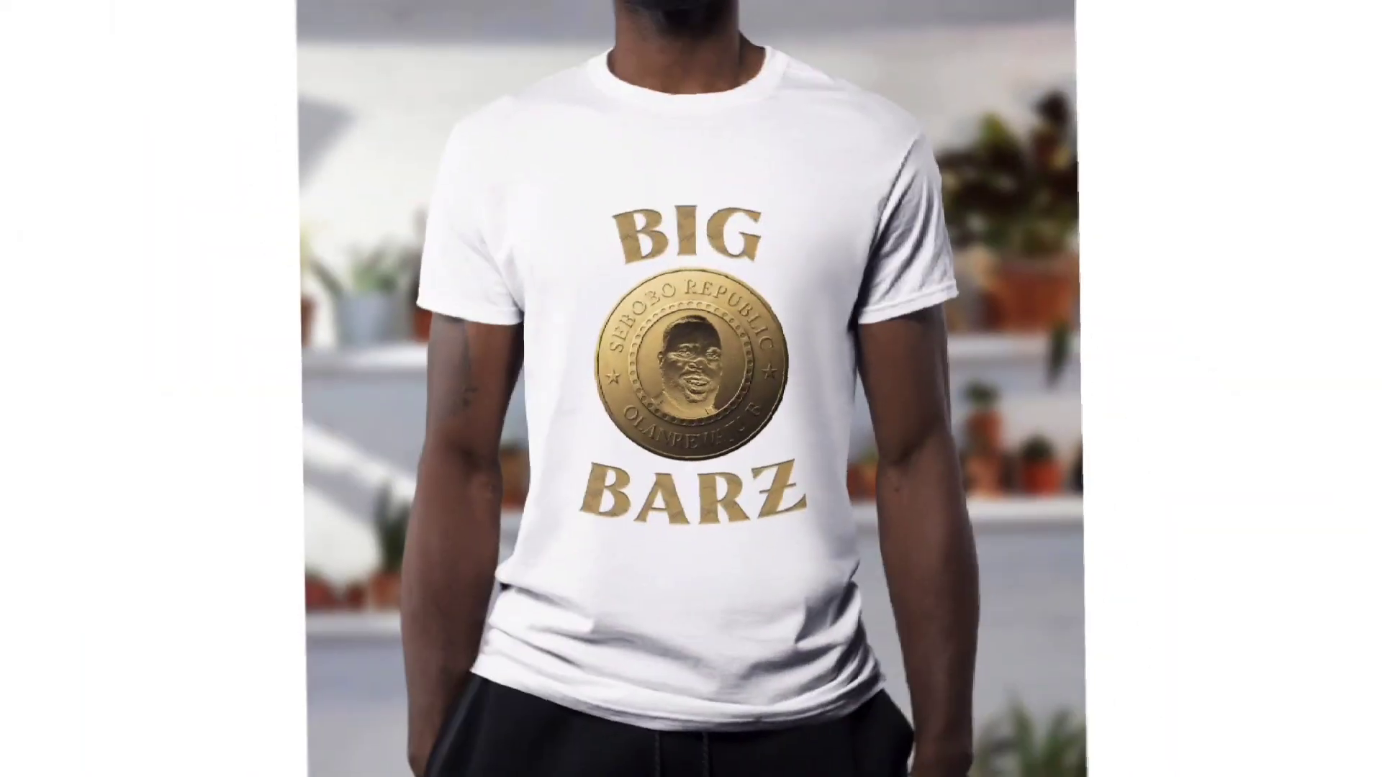